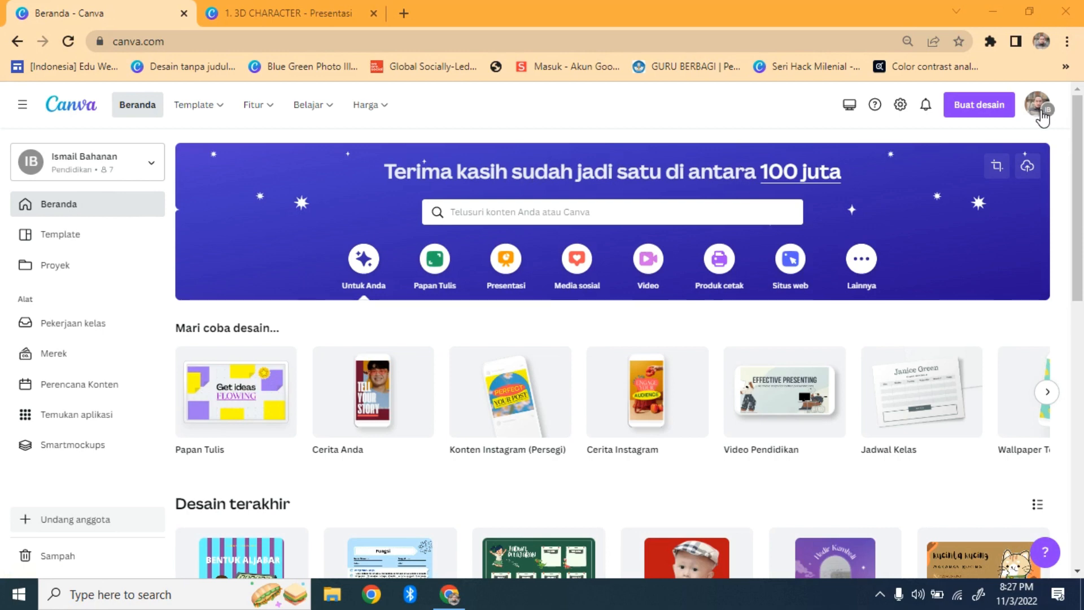
Review the list of 3D element keywords in the open 3D CHARACTER presentation
click(1043, 113)
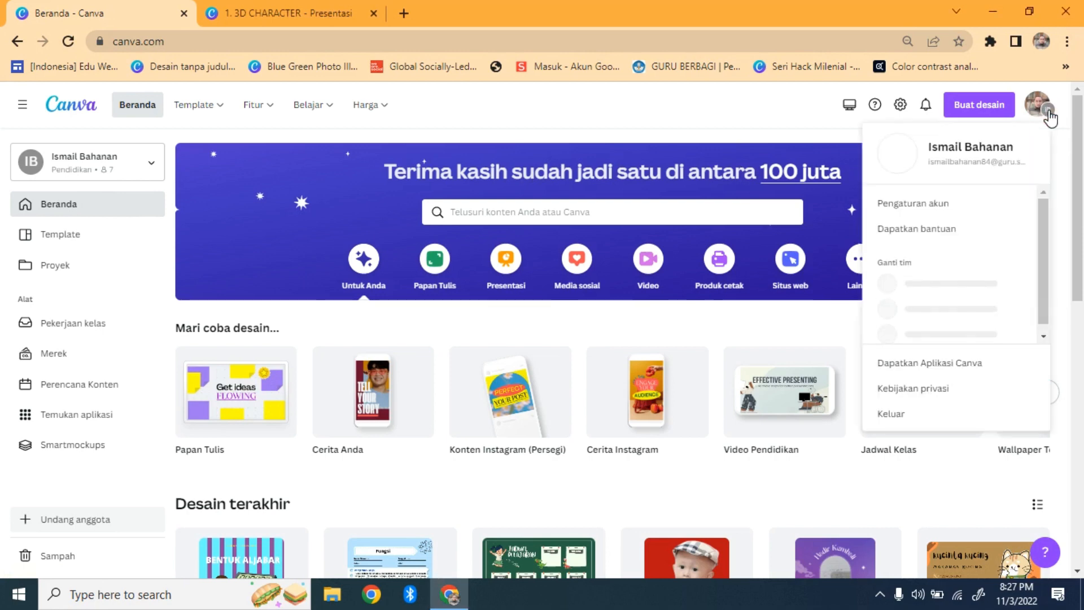
click(673, 127)
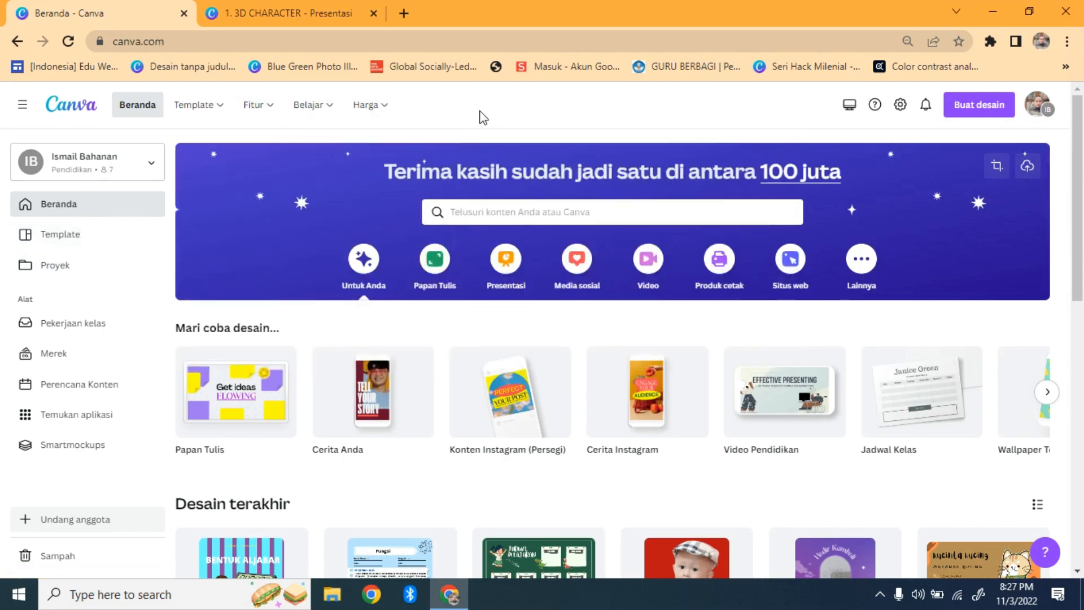
mouse_move(270, 129)
click(282, 17)
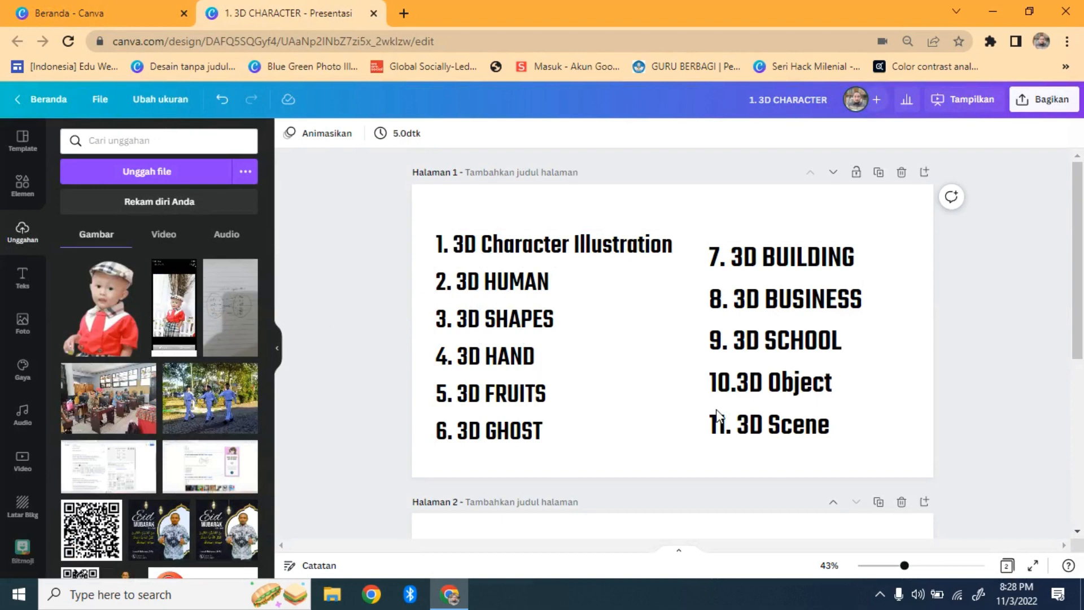
Create a new blank Presentasi (16:9) design from the Canva home page
click(119, 13)
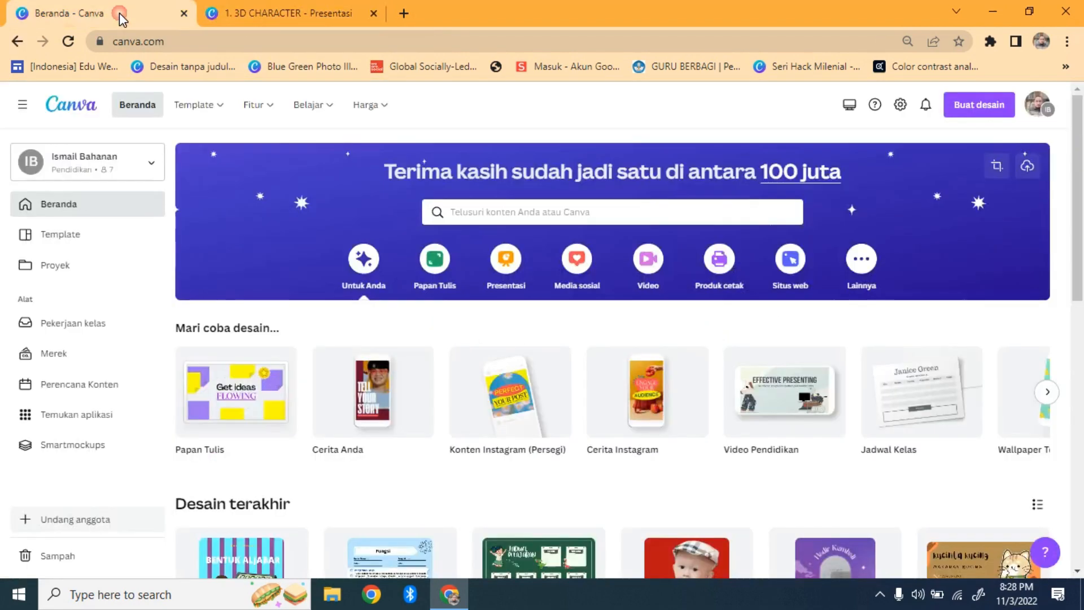
click(988, 112)
text(pr)
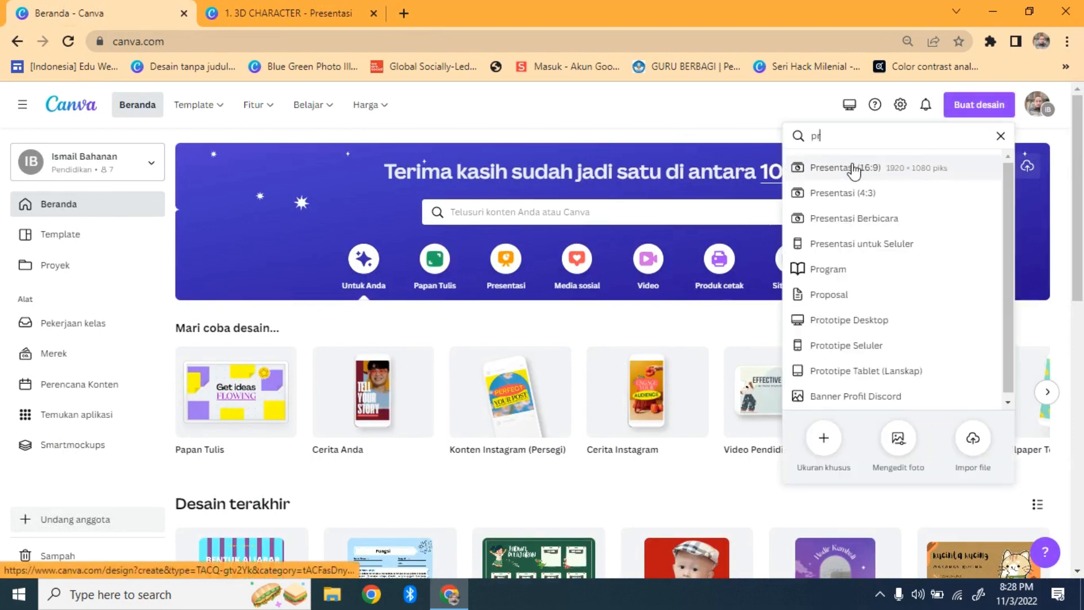
key(BackSpace)
key(BackSpace)
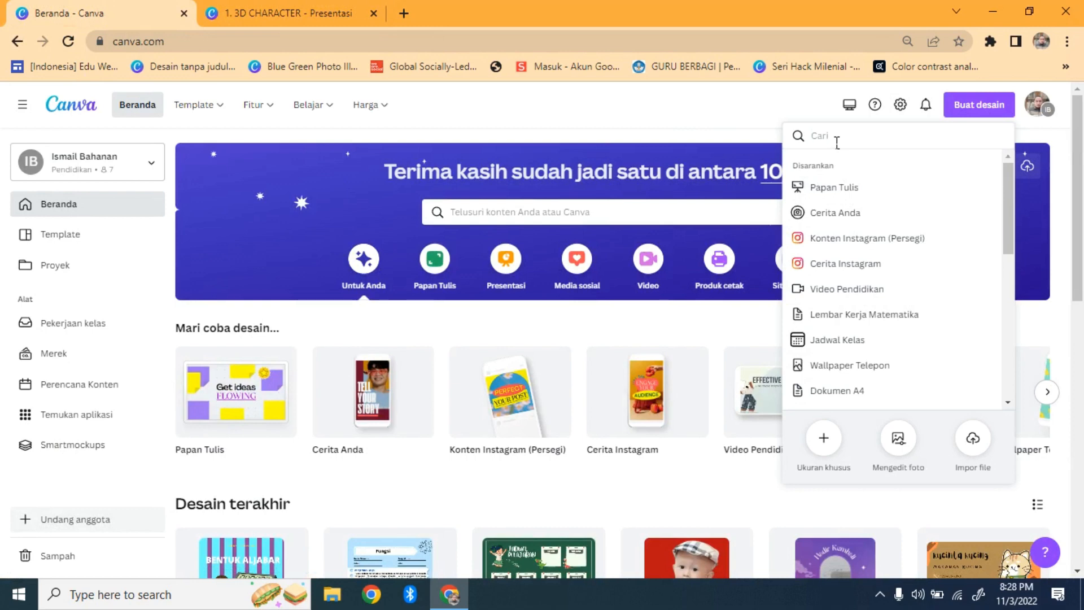
text(p)
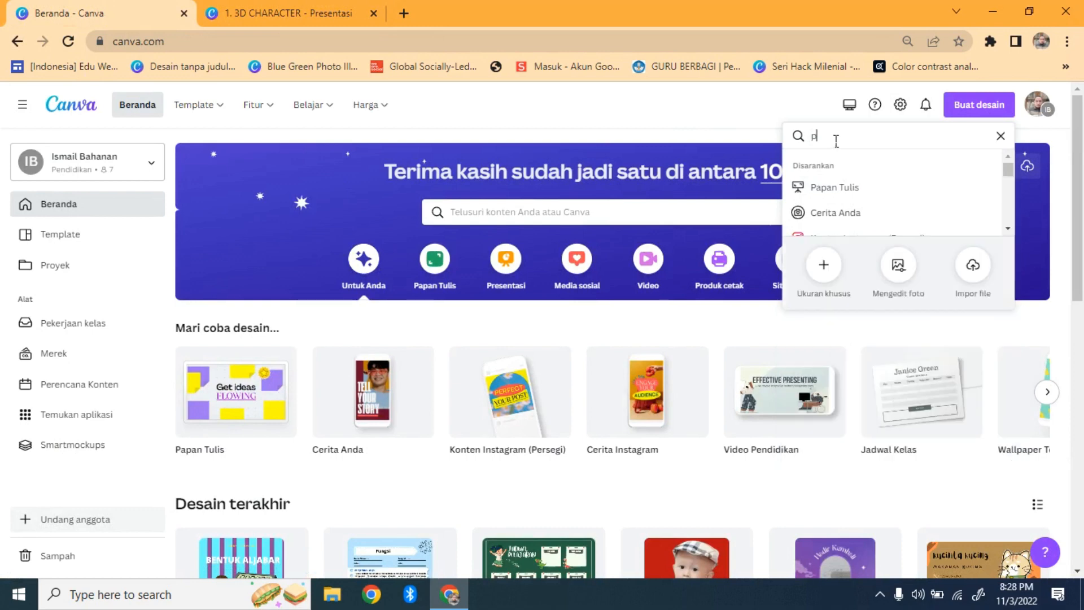
text(les)
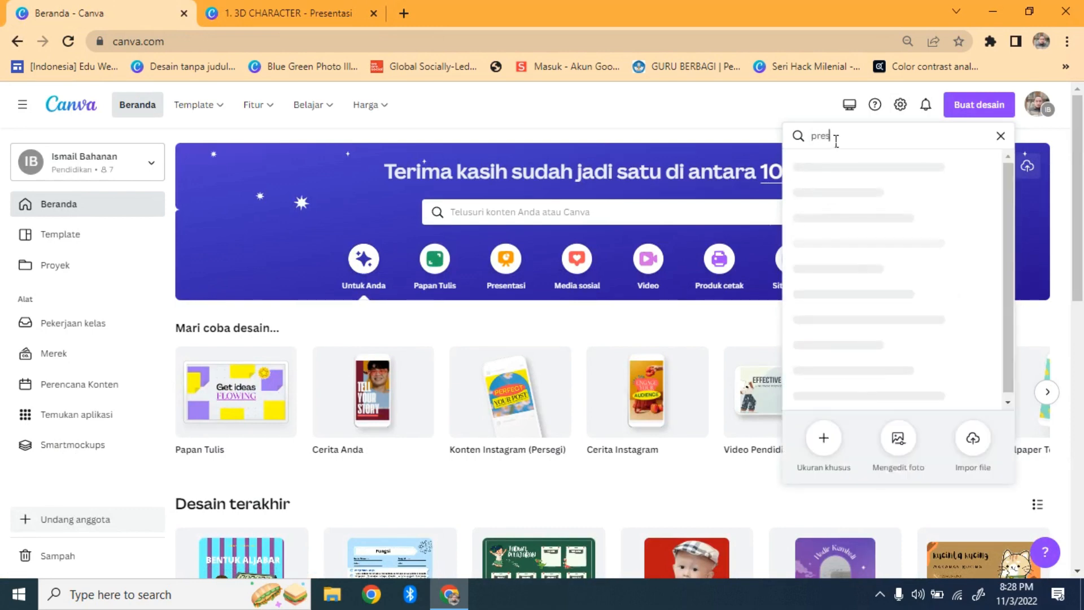
text(e)
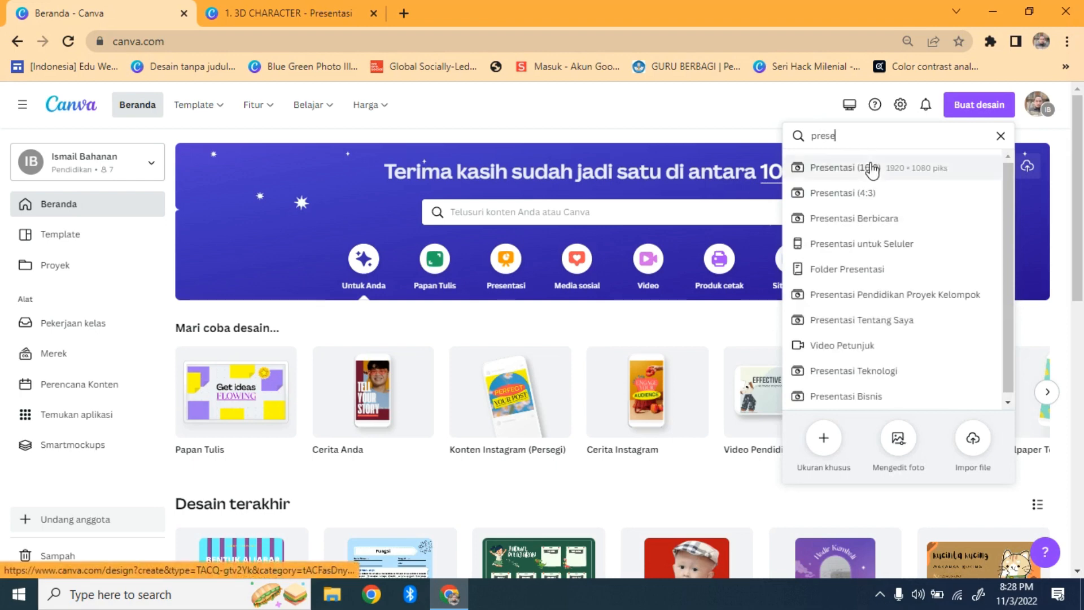
click(872, 169)
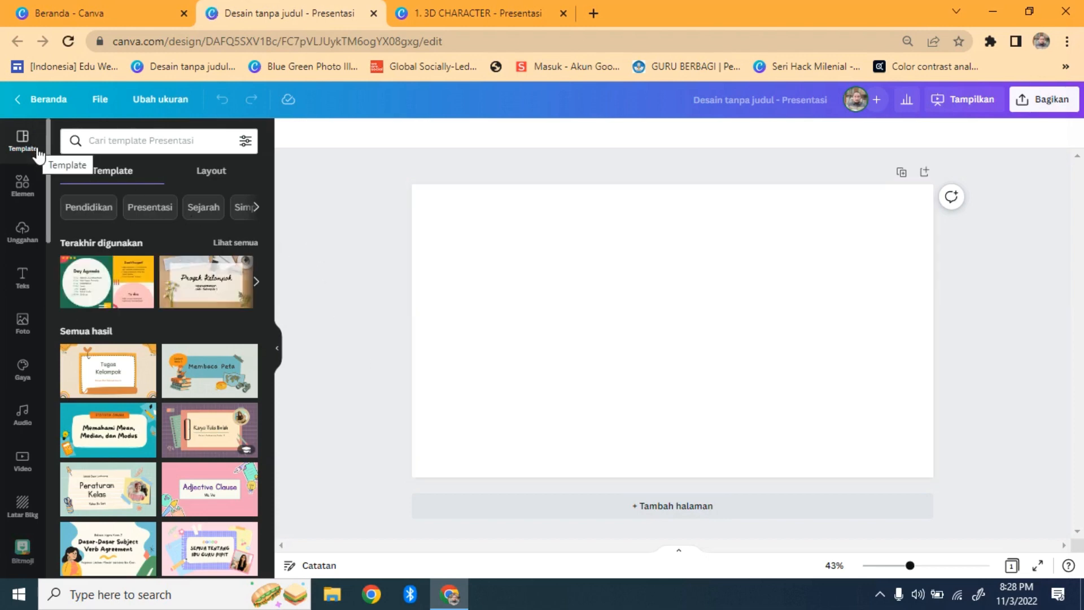
Search the elements library for 3D FRUITS and limit the results to graphics
click(25, 193)
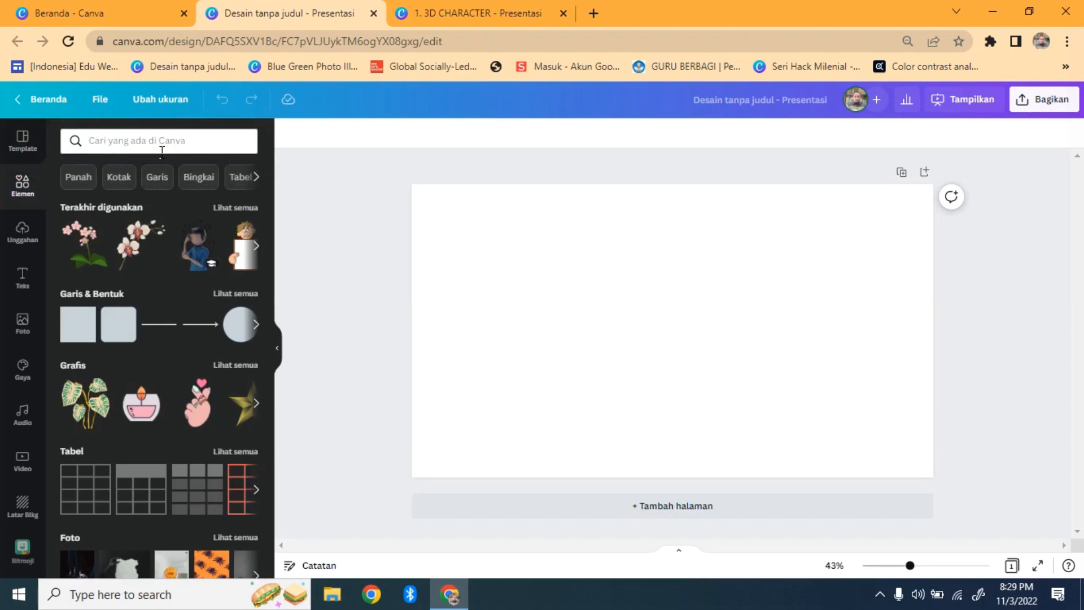
click(113, 145)
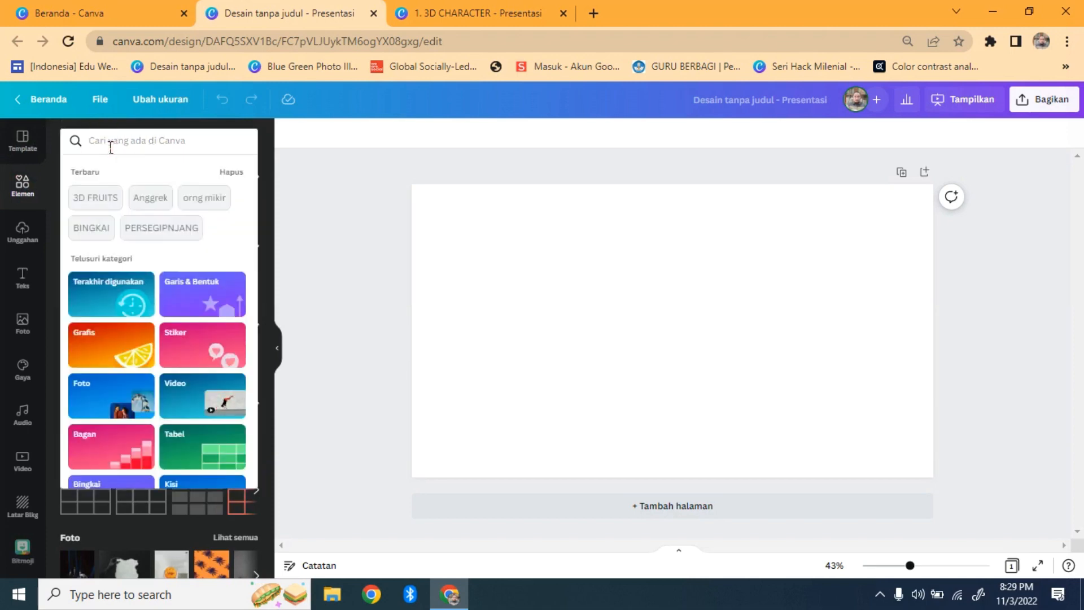
text(3d)
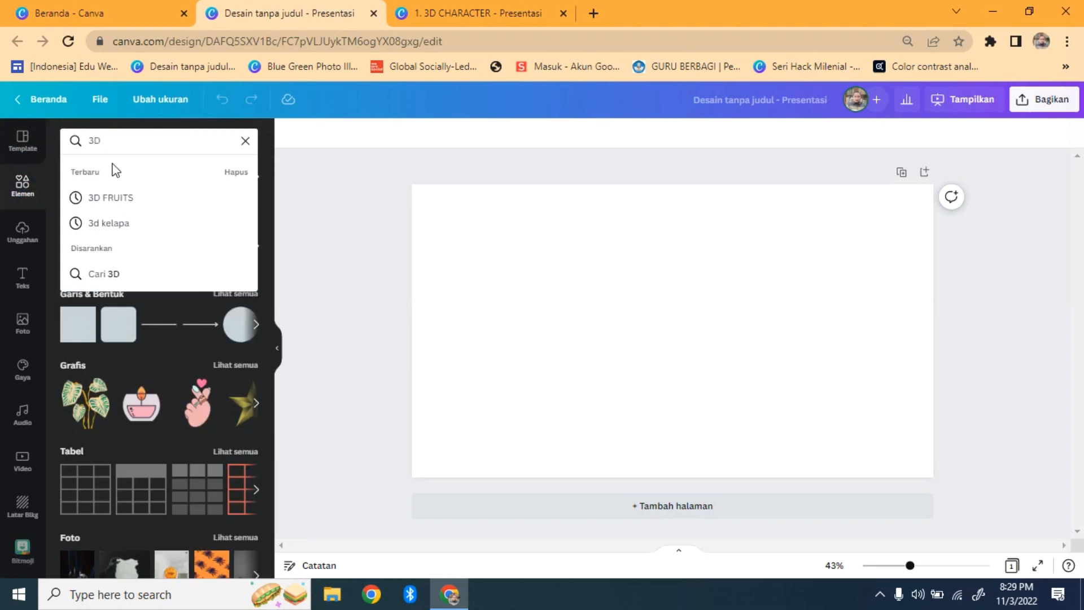
click(126, 196)
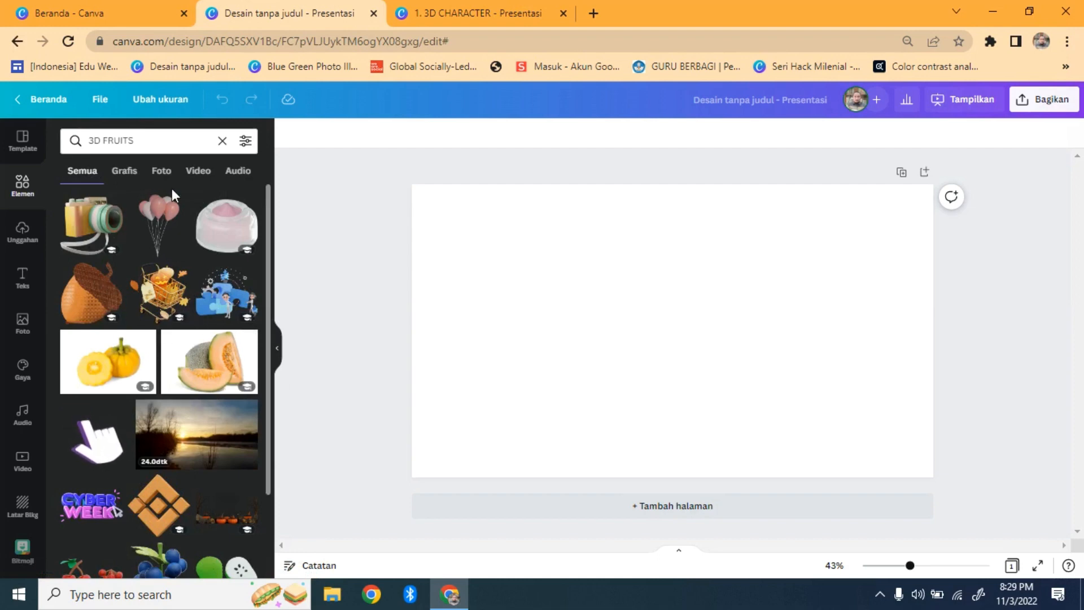
click(127, 178)
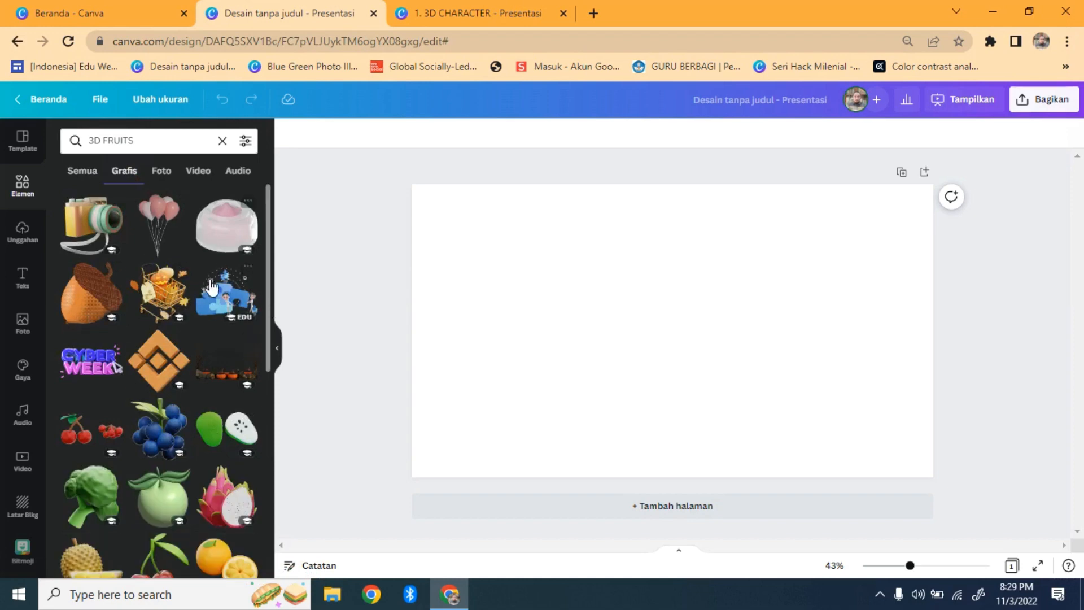
Add the 3D blueberry and strawberry graphics to the page, blueberries on its left half and strawberry on its right
click(153, 445)
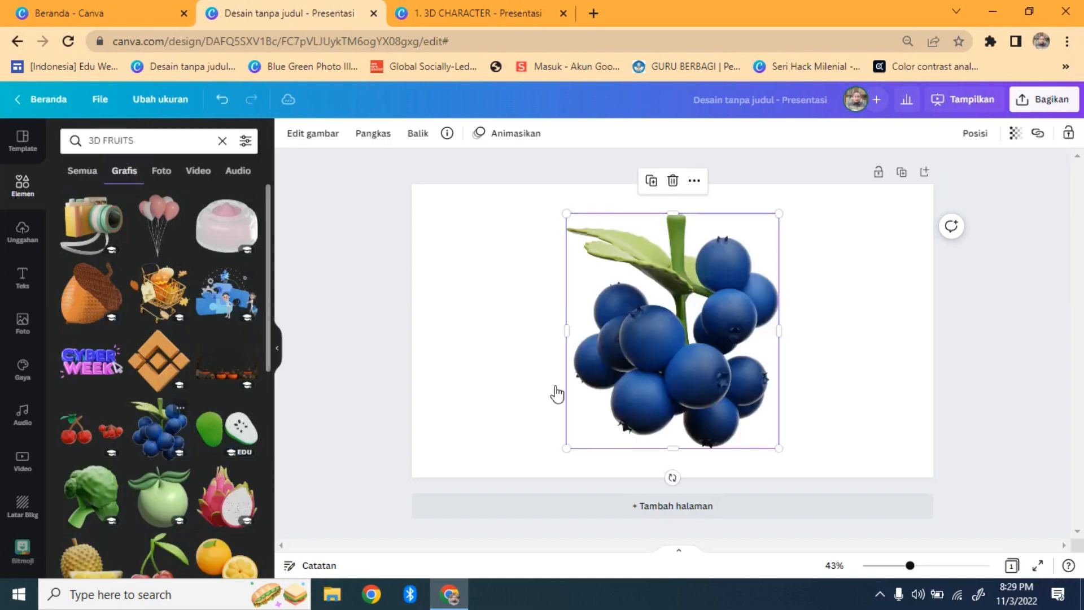
drag(669, 353, 526, 342)
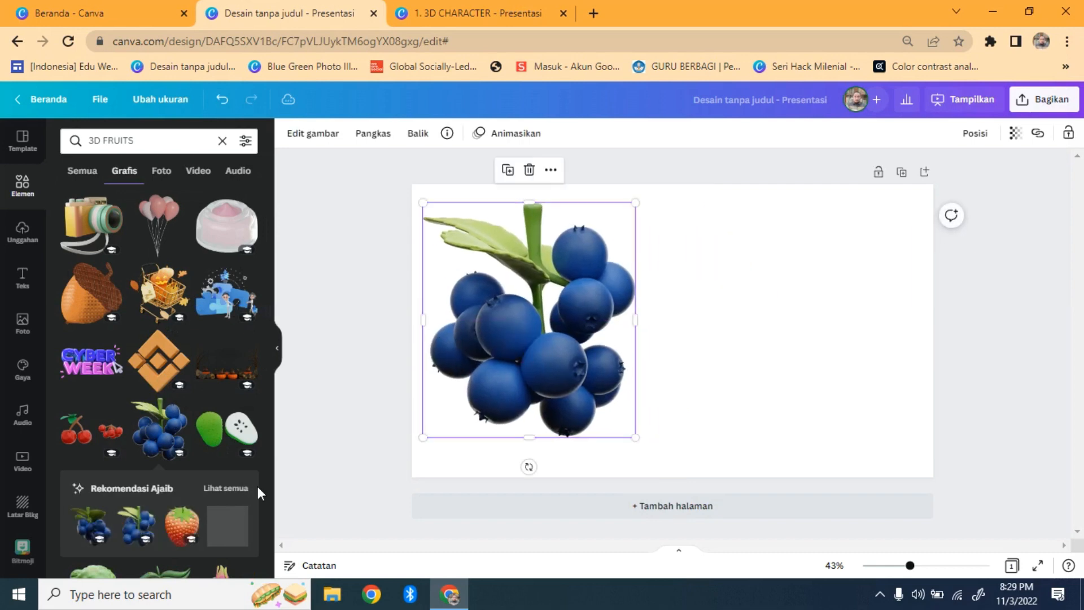
click(189, 528)
drag(675, 340, 761, 315)
Shrink the blueberry graphic to about half its size and place it in the page's upper-left corner
click(479, 251)
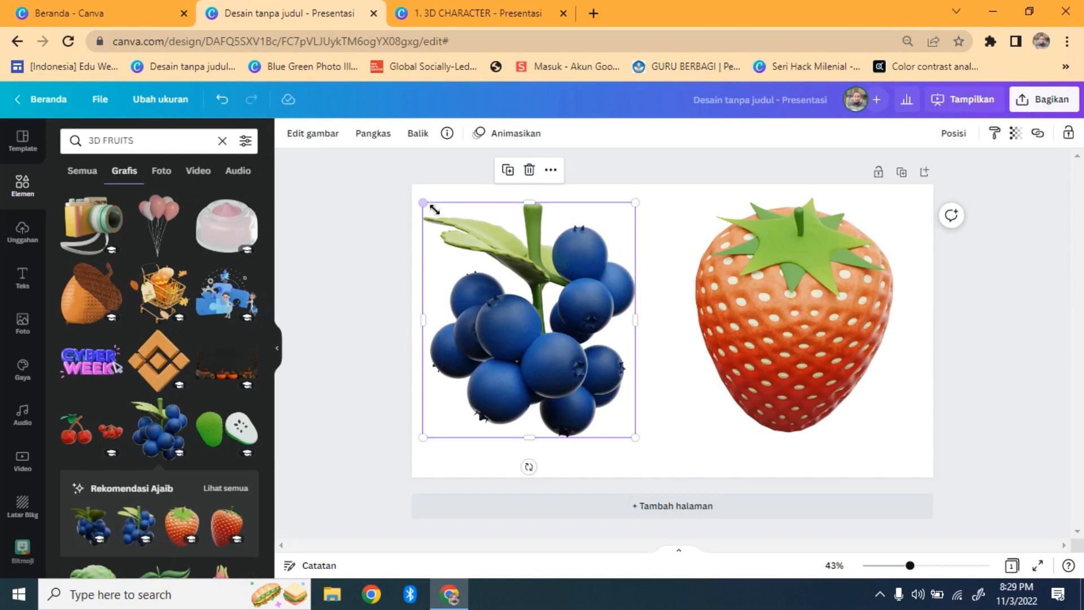
drag(423, 202, 523, 310)
drag(581, 363, 466, 251)
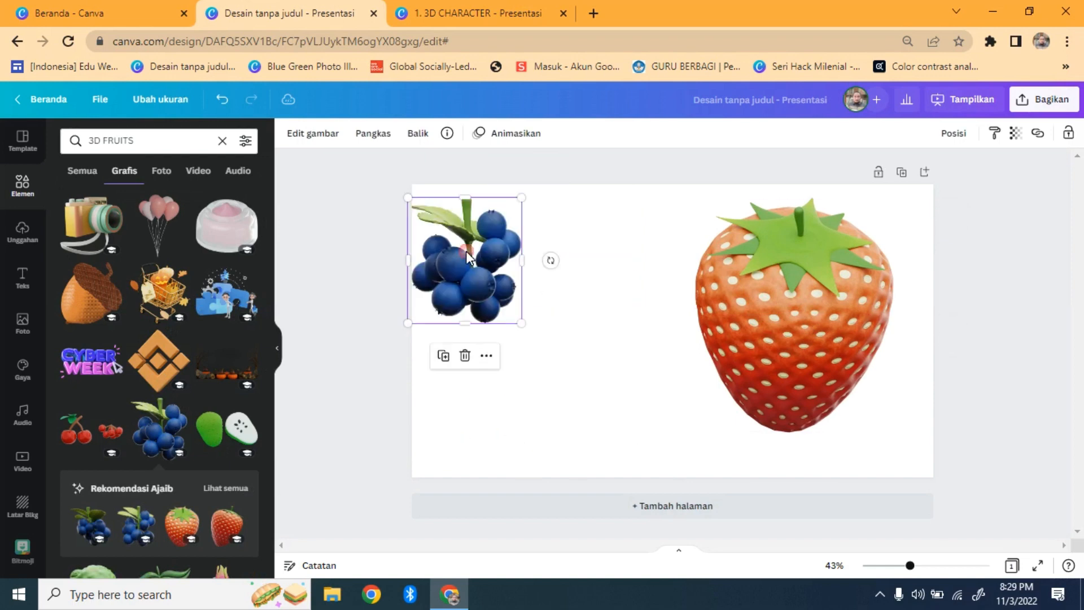
click(388, 359)
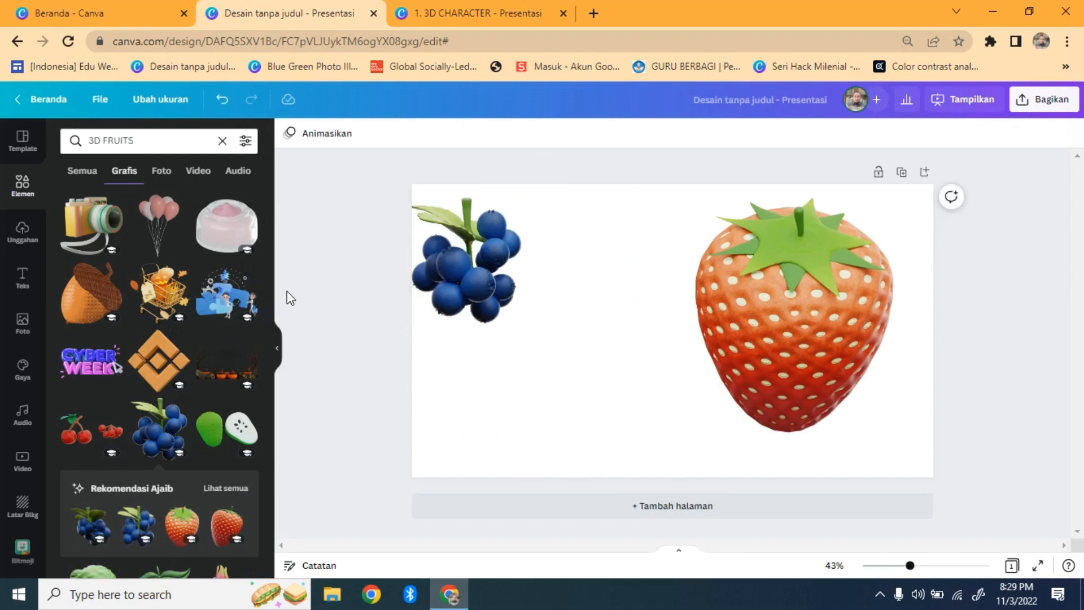
Add the 3D dragon fruit graphic, shrink it to about half size and place it below the blueberries
drag(269, 273, 270, 392)
click(232, 339)
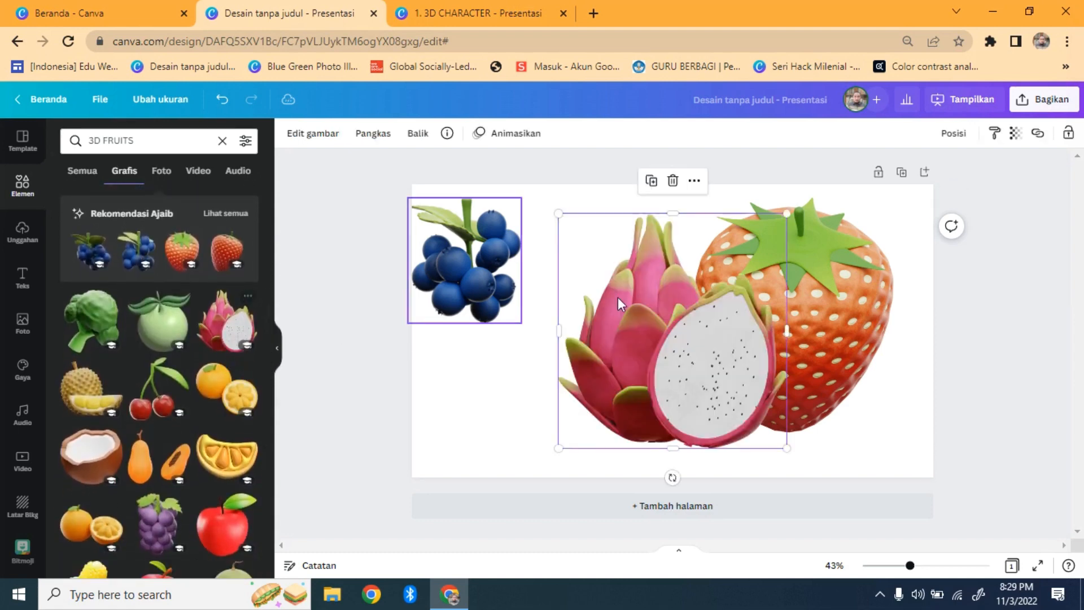
drag(560, 216, 667, 316)
drag(720, 398, 508, 427)
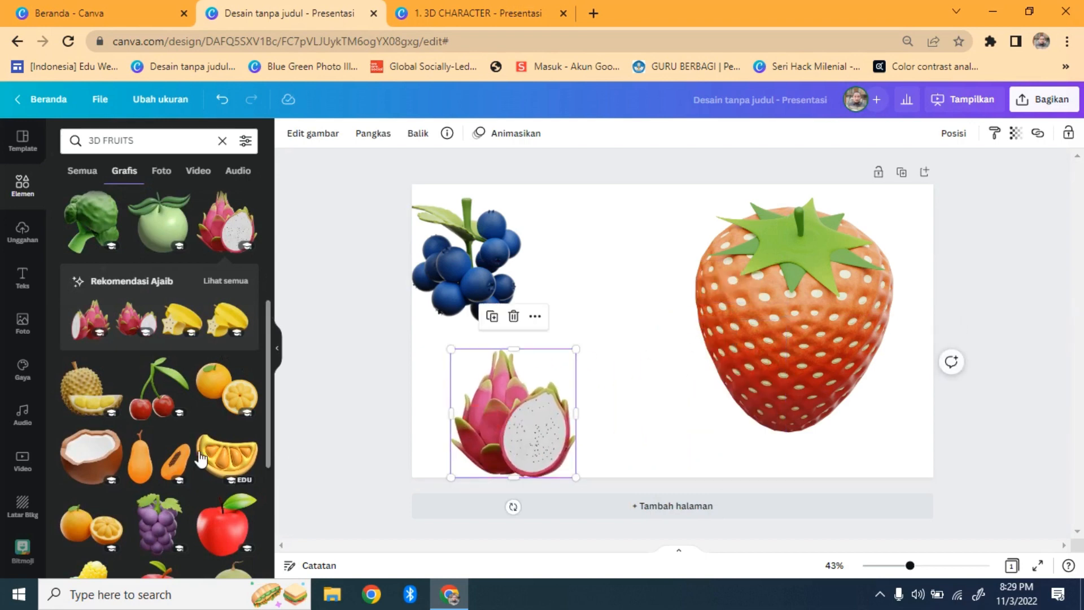
Add the 3D durian graphic, shrink it and place it between the blueberries and the strawberry
click(90, 389)
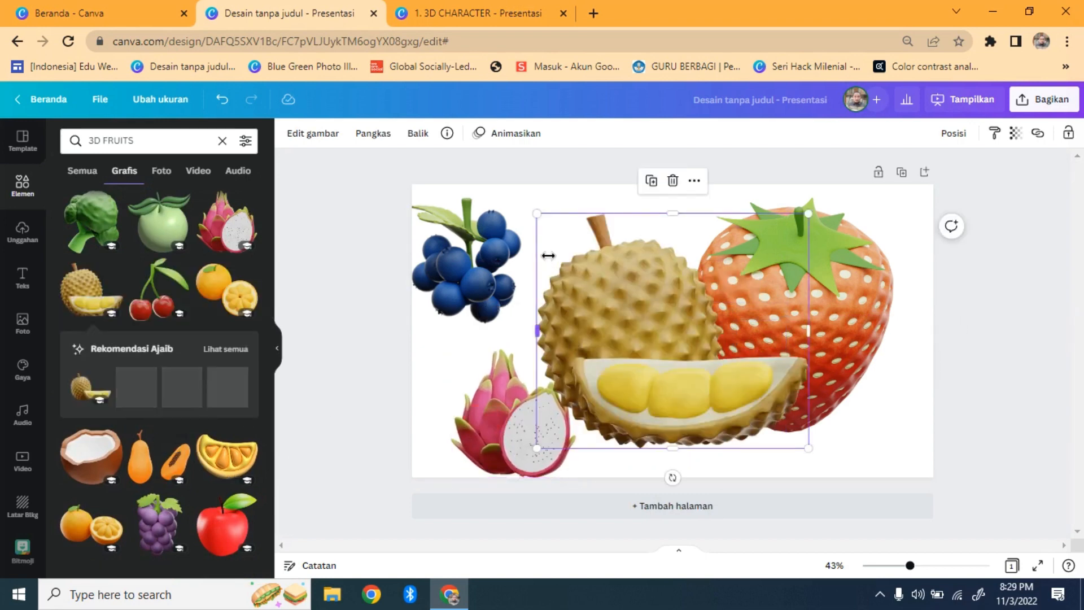
drag(540, 216, 650, 312)
drag(708, 394, 603, 305)
click(358, 375)
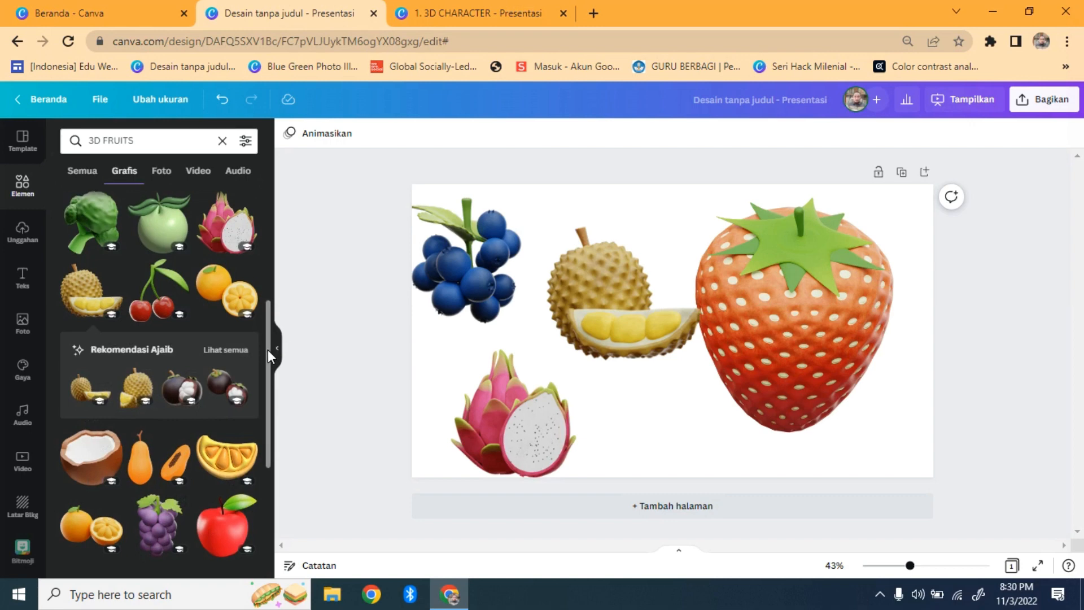
Add a second blank page to the presentation
drag(268, 350, 275, 438)
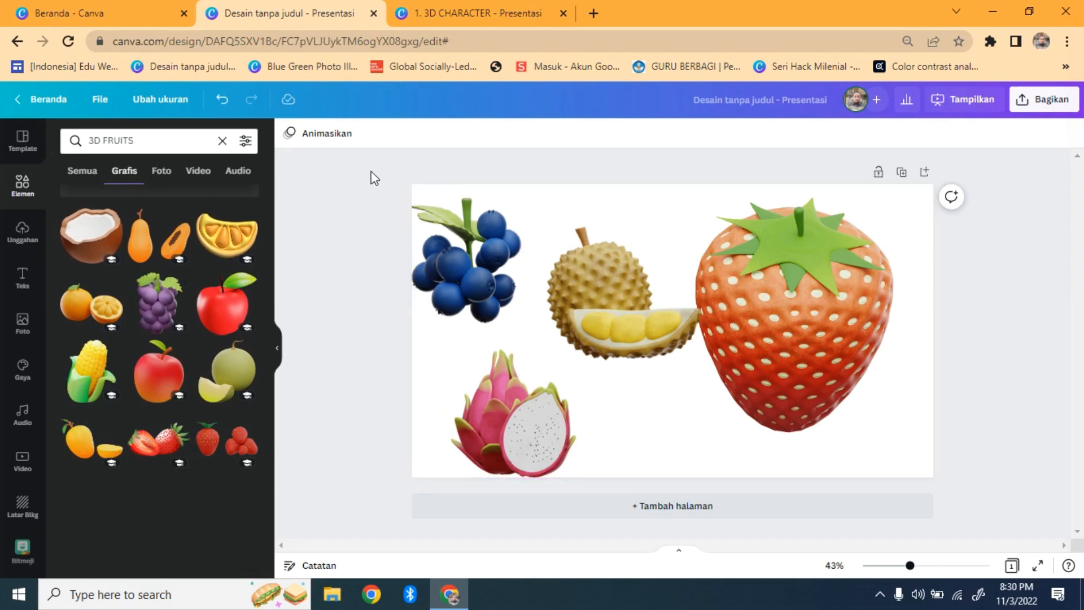
drag(377, 175, 522, 325)
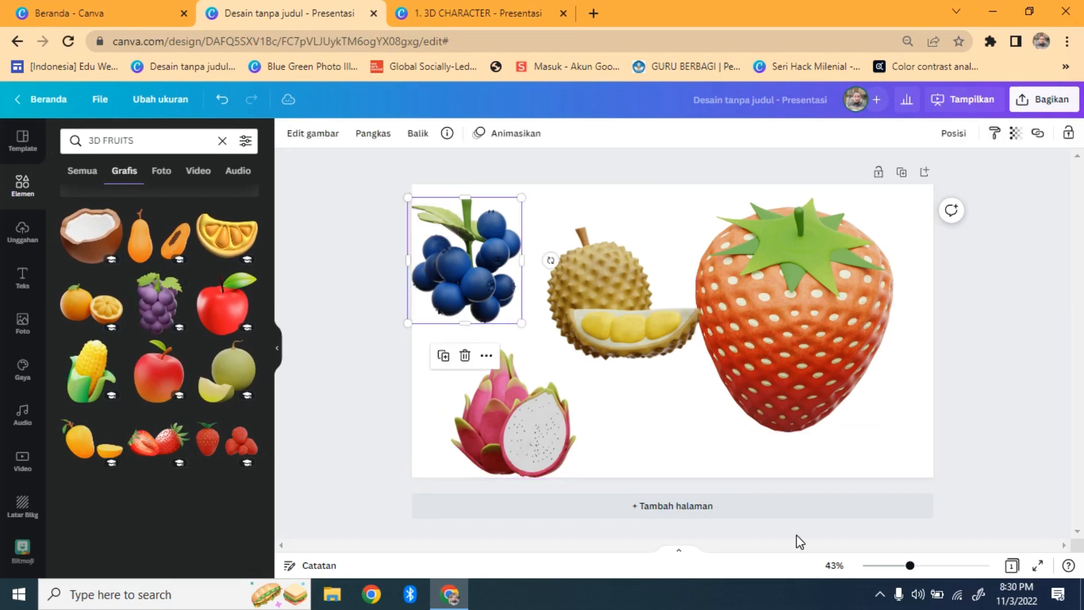
click(701, 511)
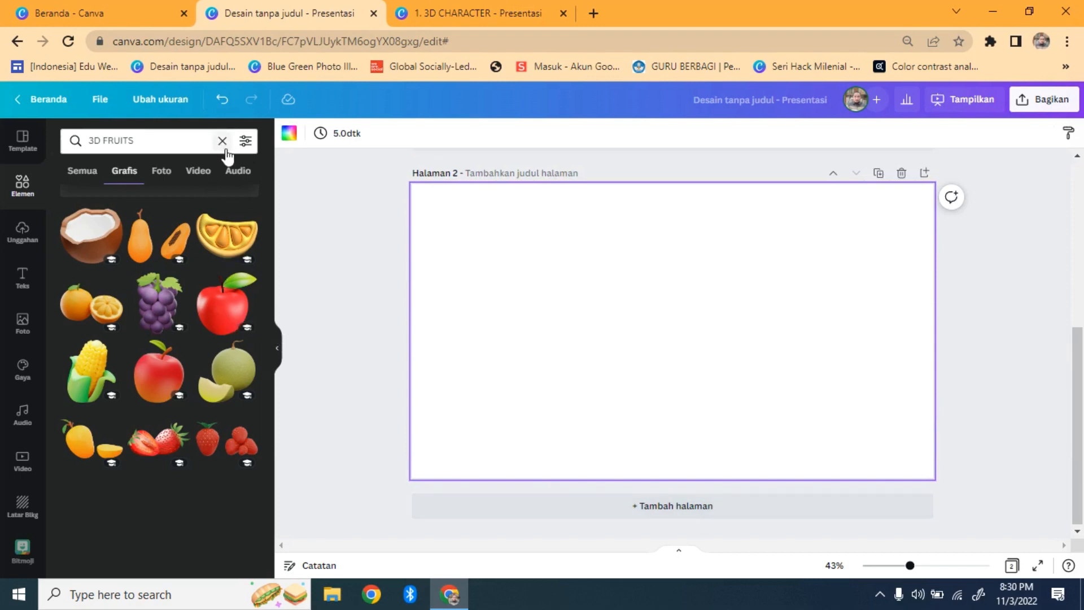
Search the graphics library for 3D SEKOLAH and browse the school-themed graphics
click(167, 146)
drag(167, 148, 111, 141)
key(BackSpace)
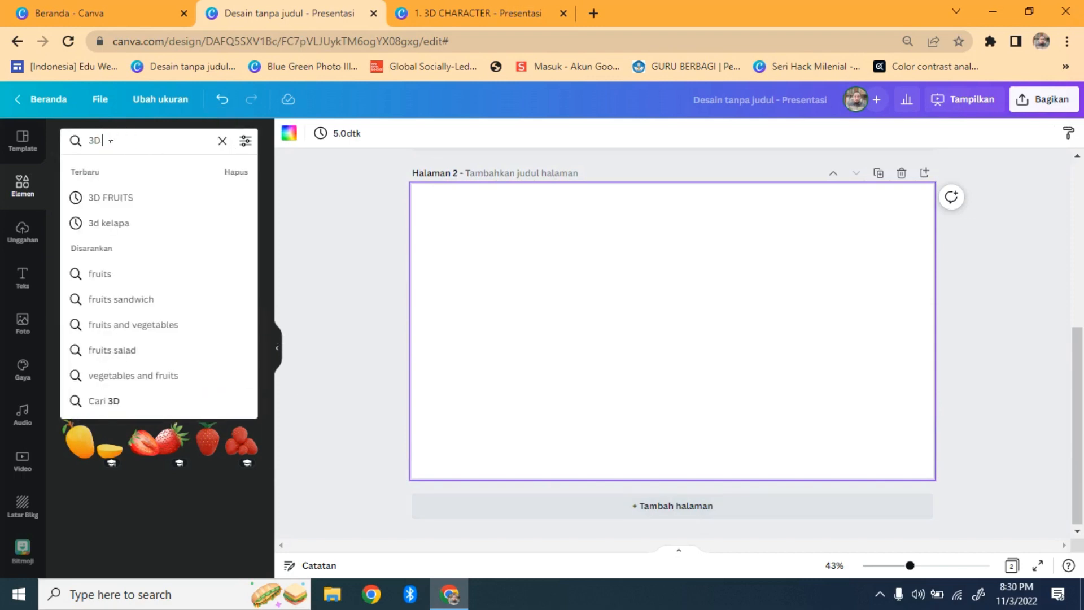
key(BackSpace)
key(BackSpace)
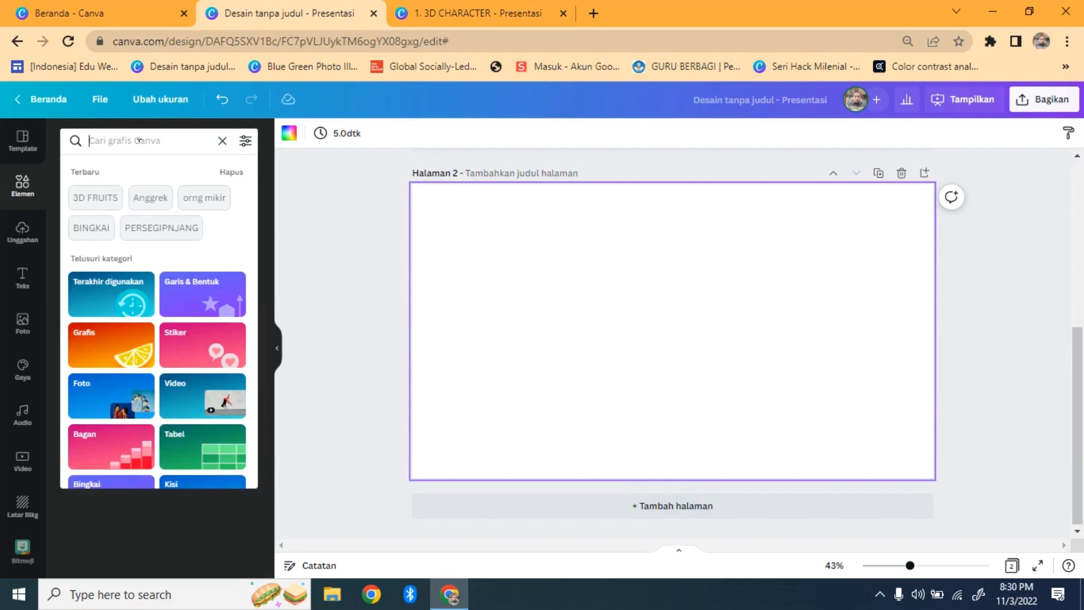
text(3D)
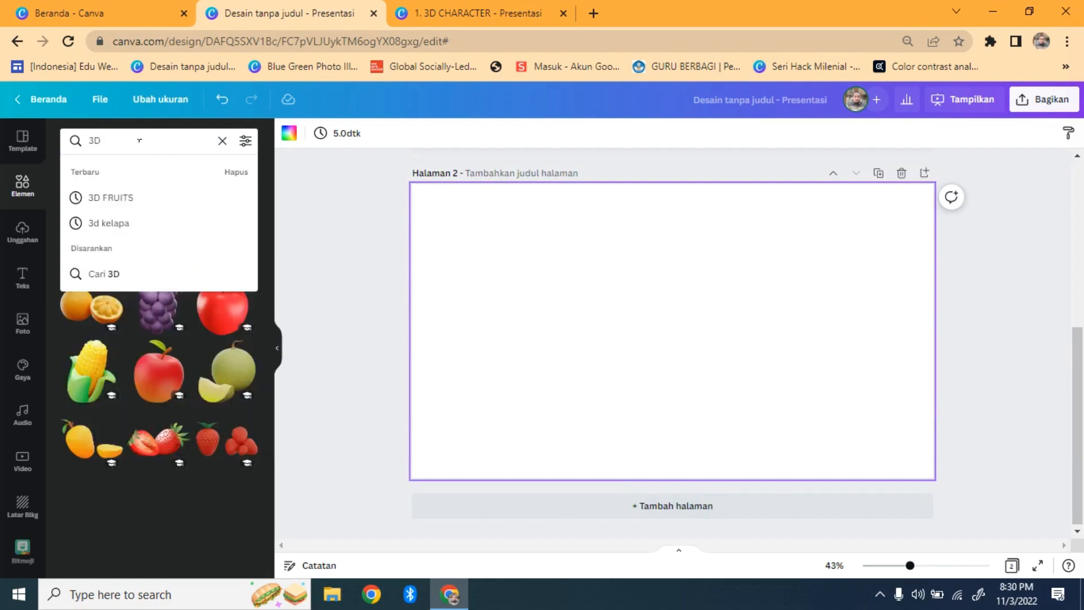
text( SEKOLAH)
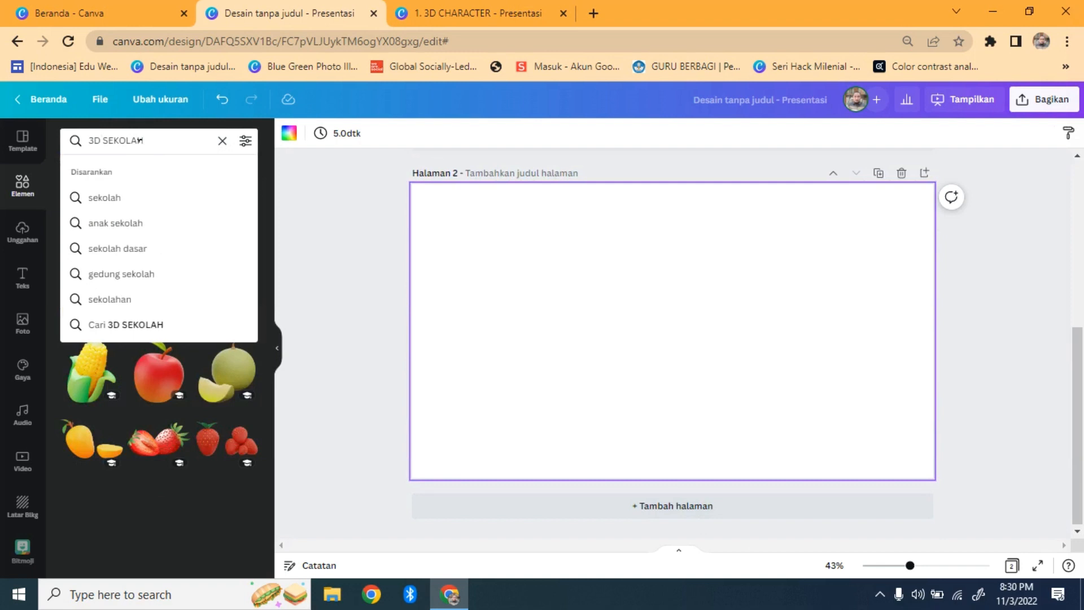
key(Return)
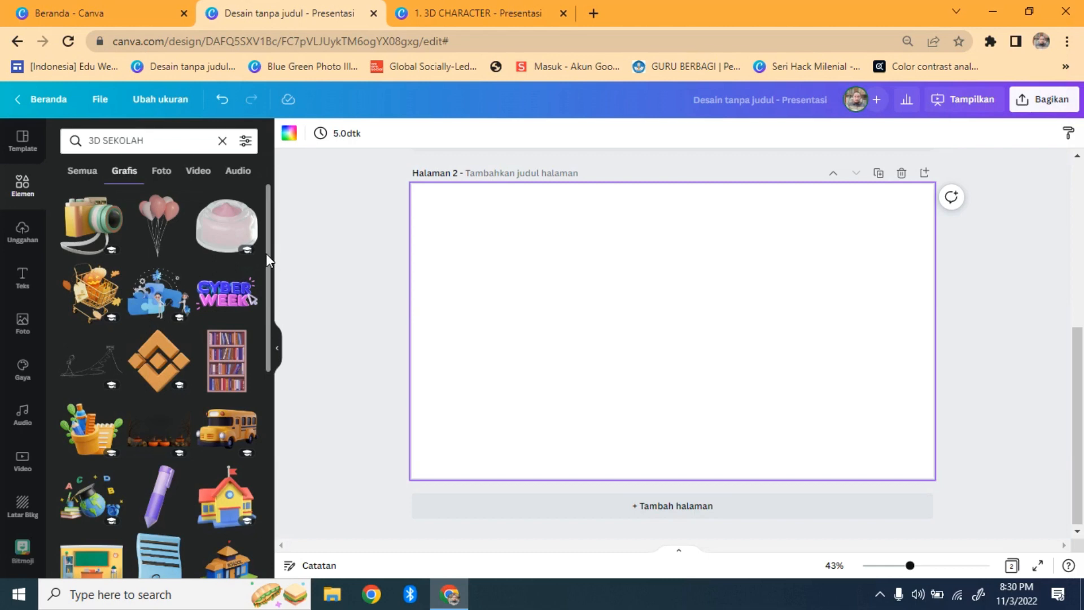
scroll(268, 260, down, 5)
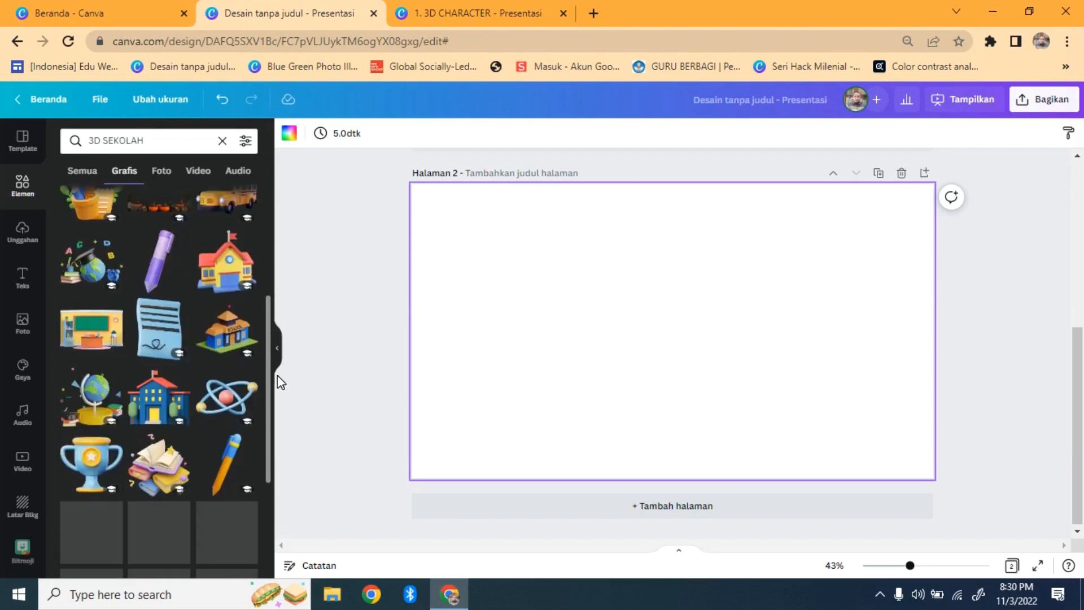
Search the graphics library for 3D SCHOOL
click(138, 141)
double_click(114, 140)
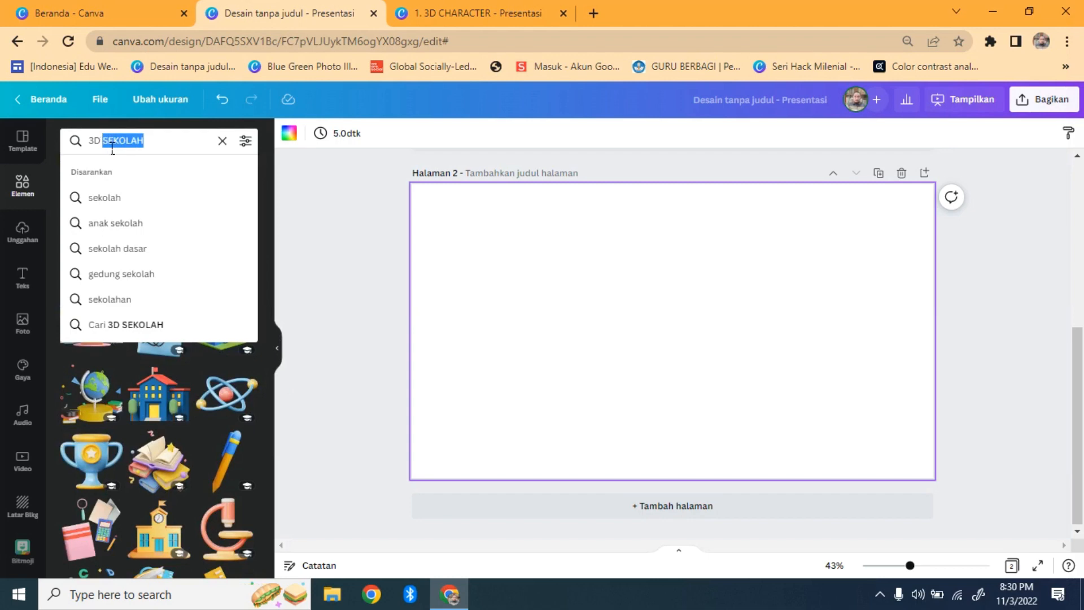
text(SCO)
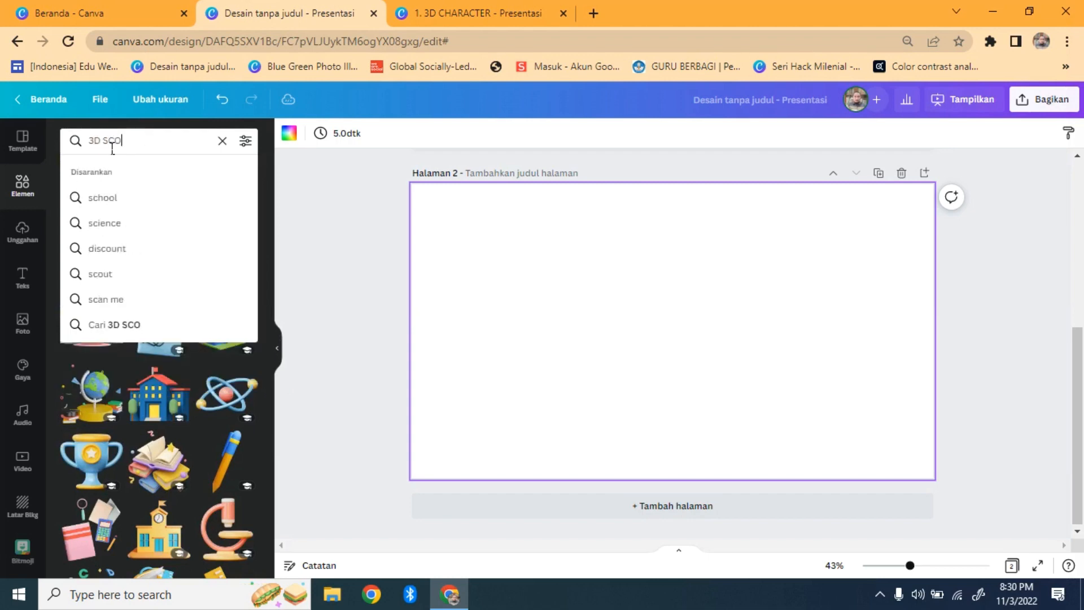
text(OL)
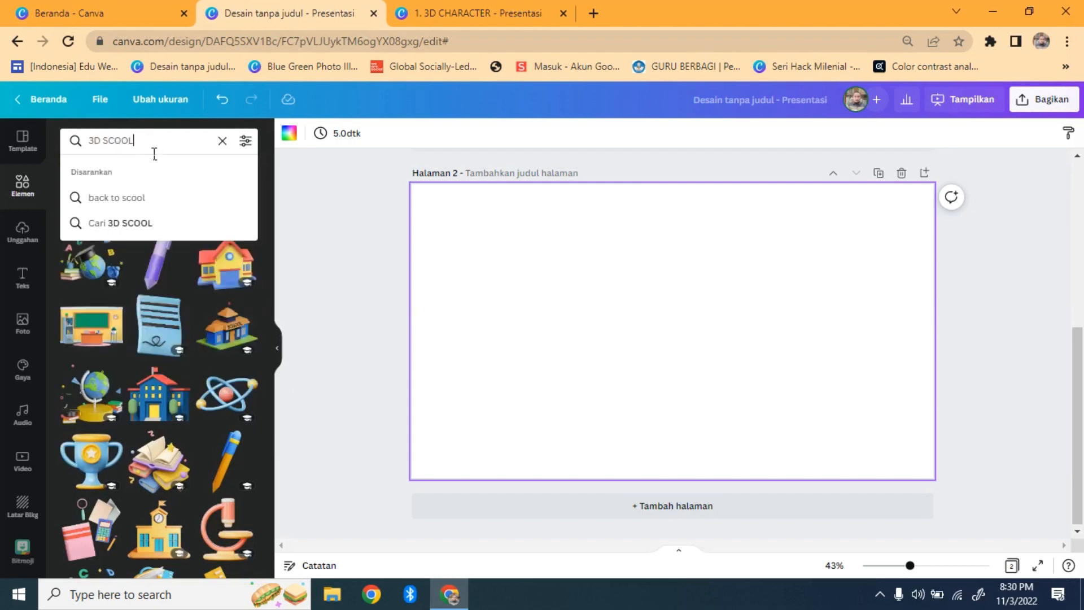
click(122, 149)
text(H)
key(Return)
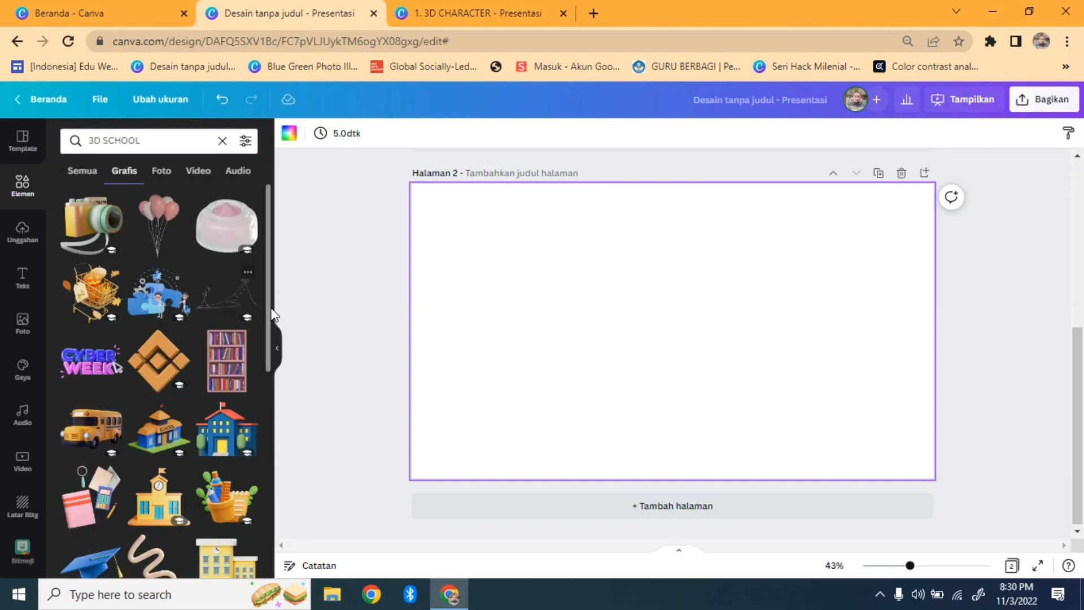
Add the blue 3D school building with the red roof, shrink it to about half size and place it in the page's upper-left area
scroll(269, 310, down, 1)
drag(269, 310, 267, 340)
click(227, 361)
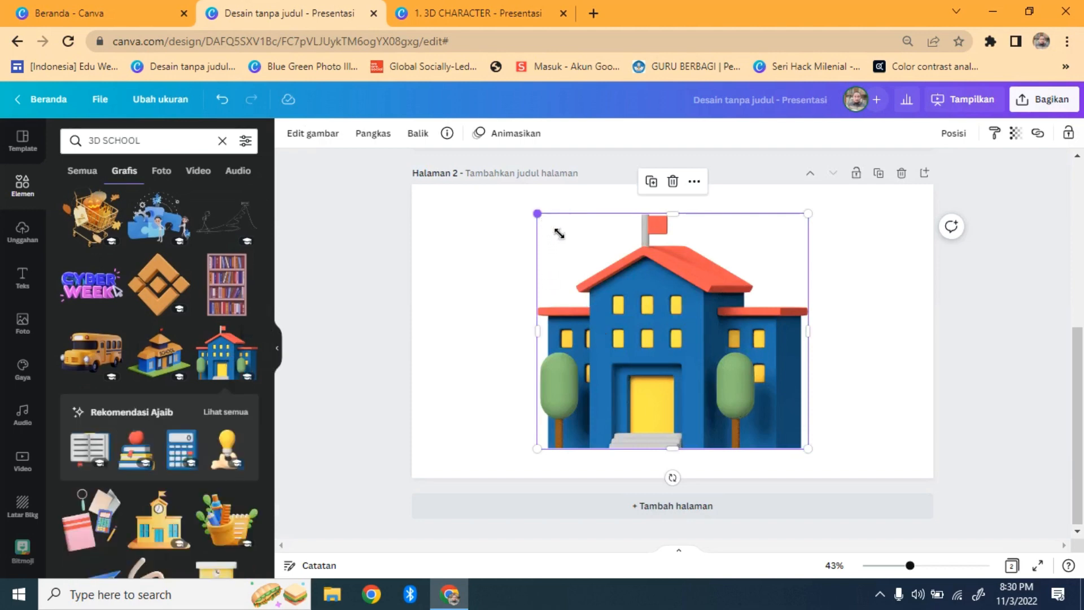
drag(559, 234, 677, 336)
drag(699, 418, 465, 319)
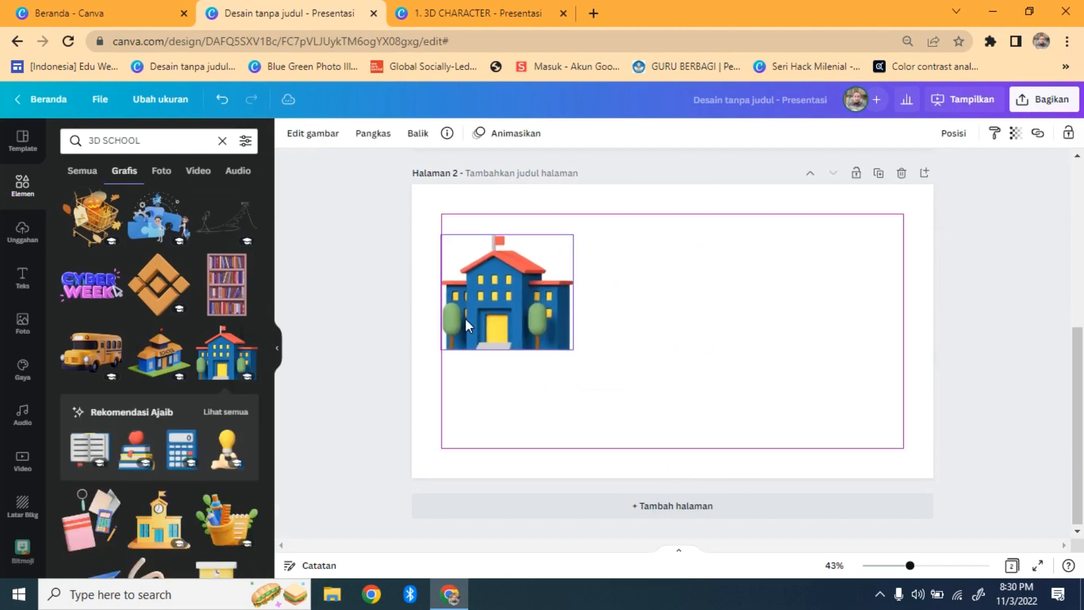
click(374, 314)
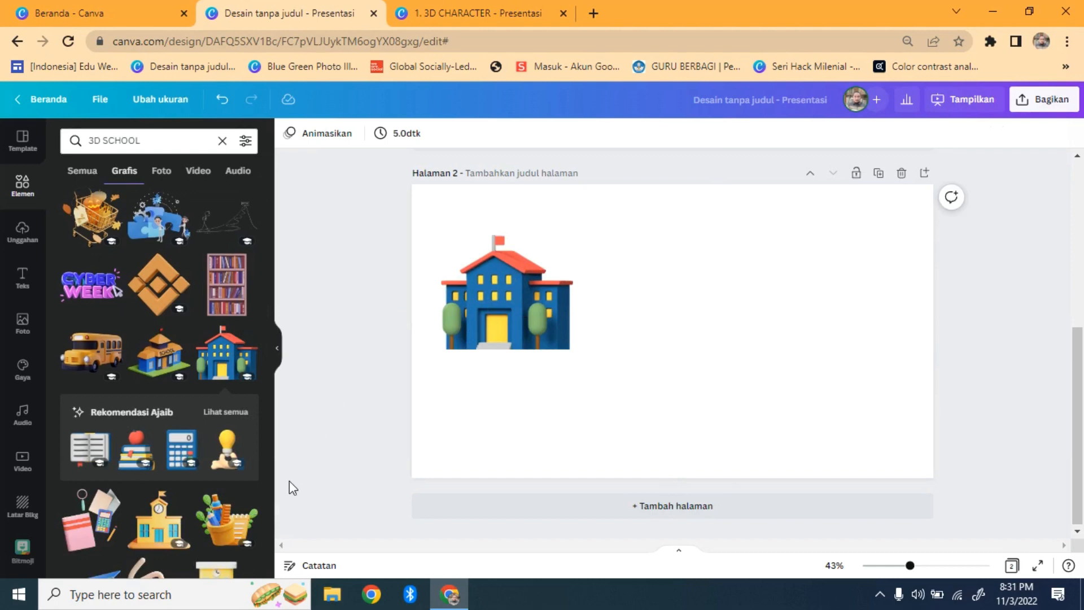
Add the 3D stationery graphic with the pink book and calculator, shrink it and place it beside the school building
click(102, 531)
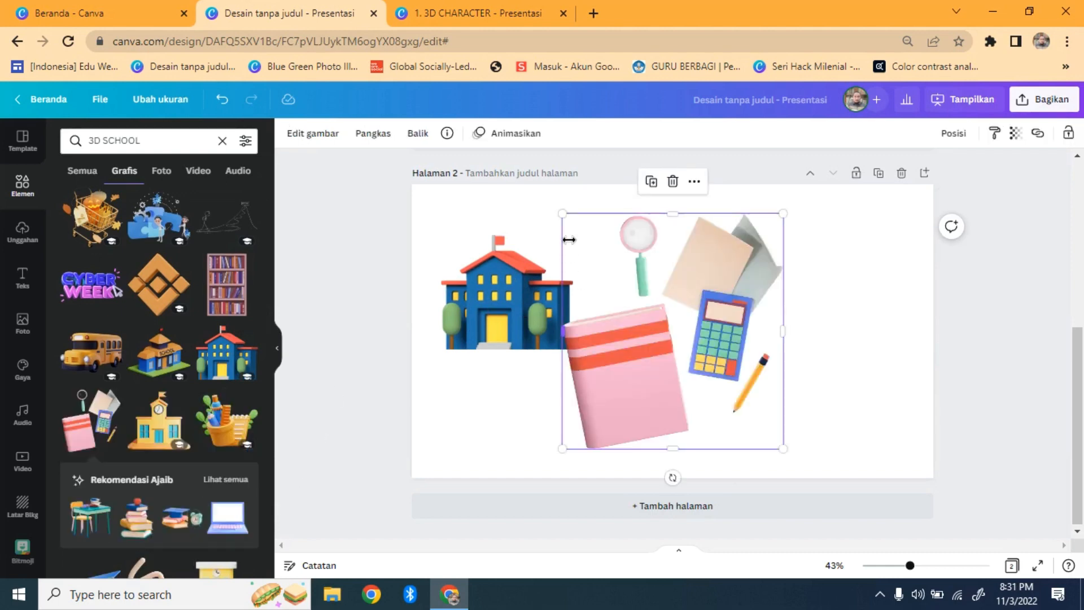
drag(563, 215, 653, 310)
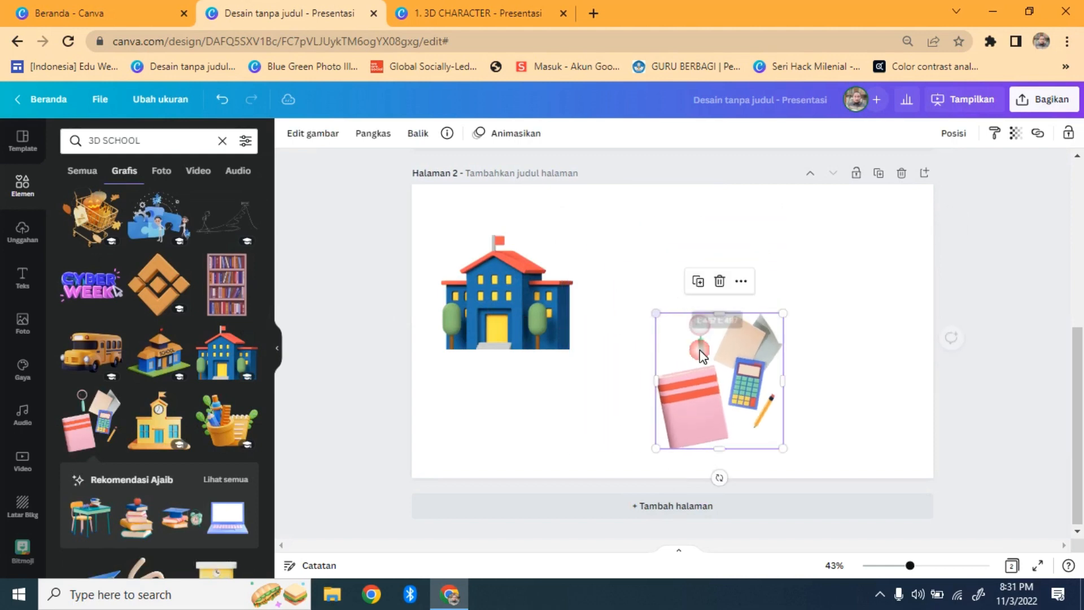
drag(706, 359, 646, 291)
click(429, 365)
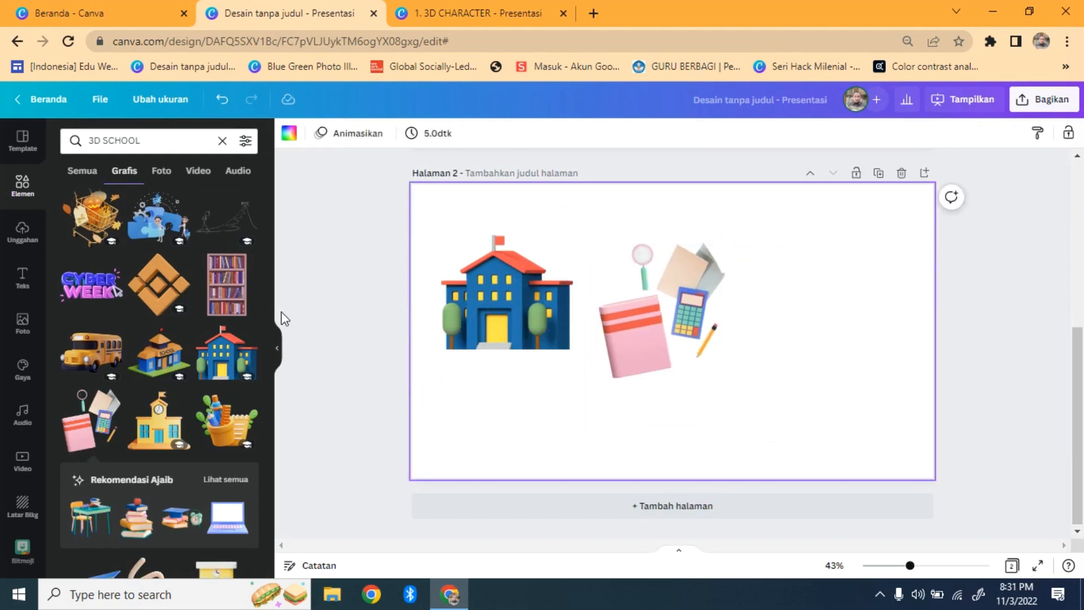
Add the 3D stack of books topped with an apple, shrink it to about half size and place it to the right of the stationery
drag(268, 308, 262, 475)
click(160, 314)
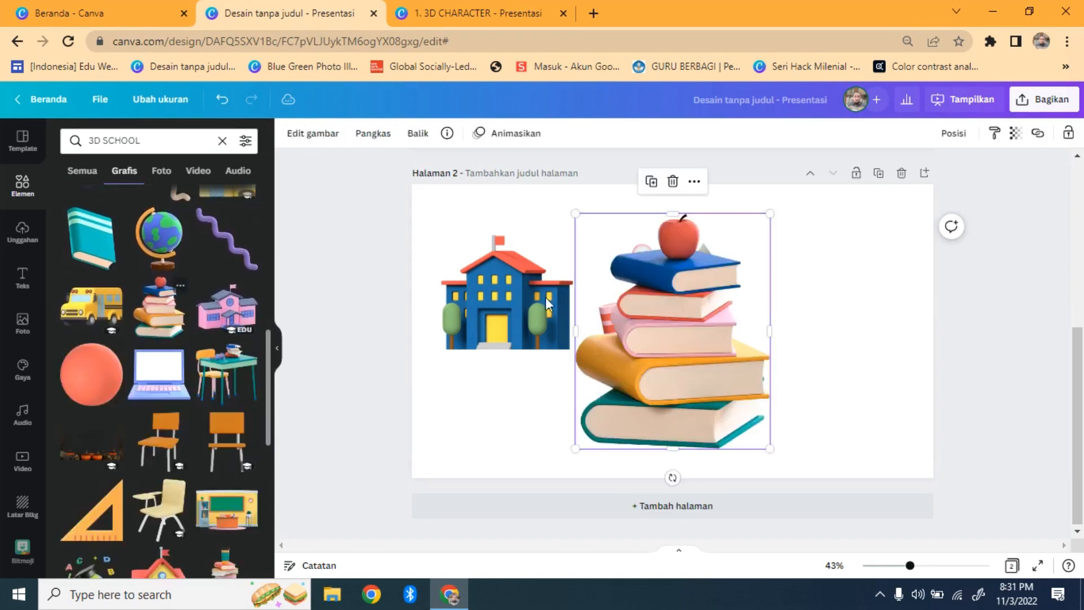
drag(576, 214, 675, 339)
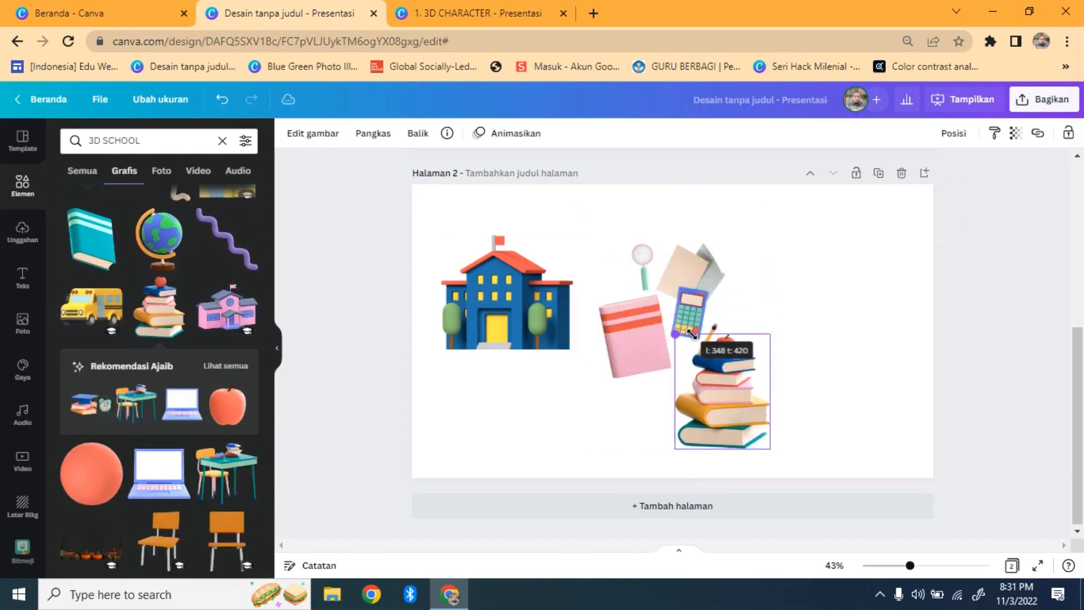
drag(761, 438, 855, 374)
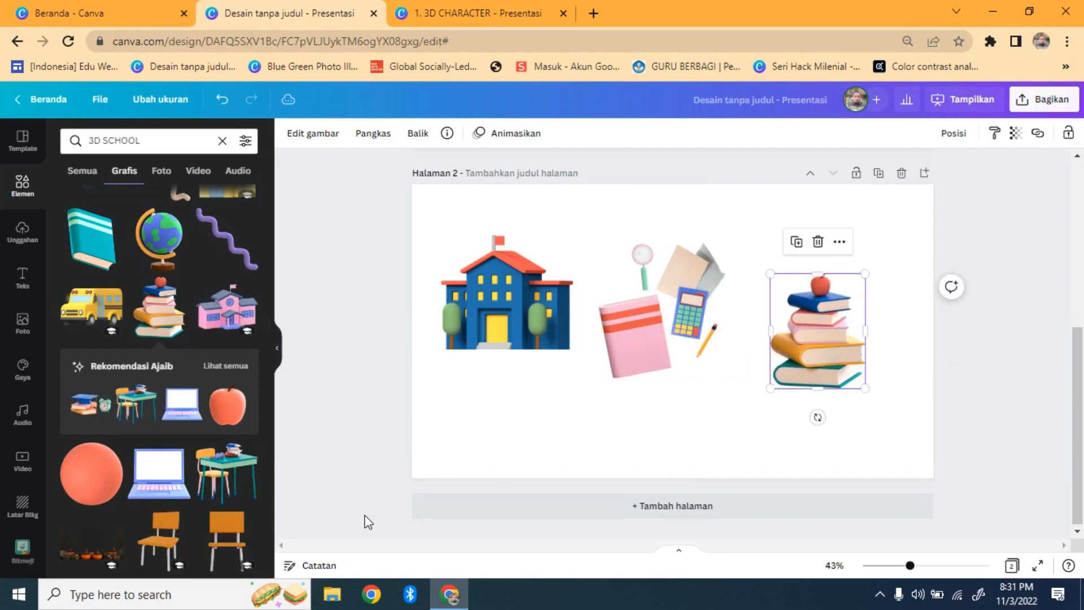
Add the 3D desk and chair graphic, shrink it to about half size and place it below the school building
click(240, 472)
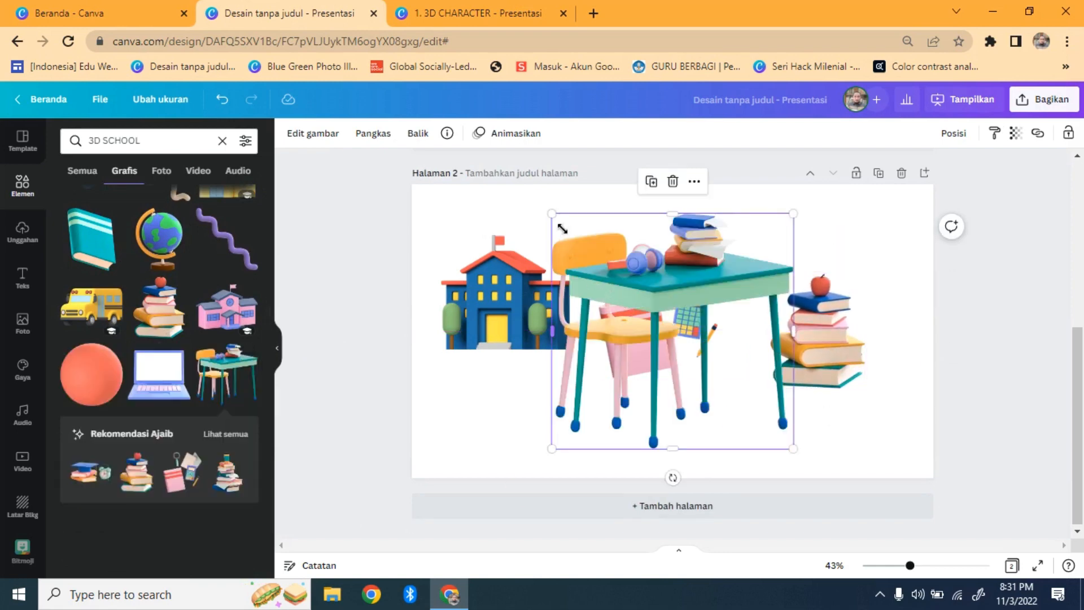
drag(562, 228, 675, 342)
drag(724, 422, 530, 448)
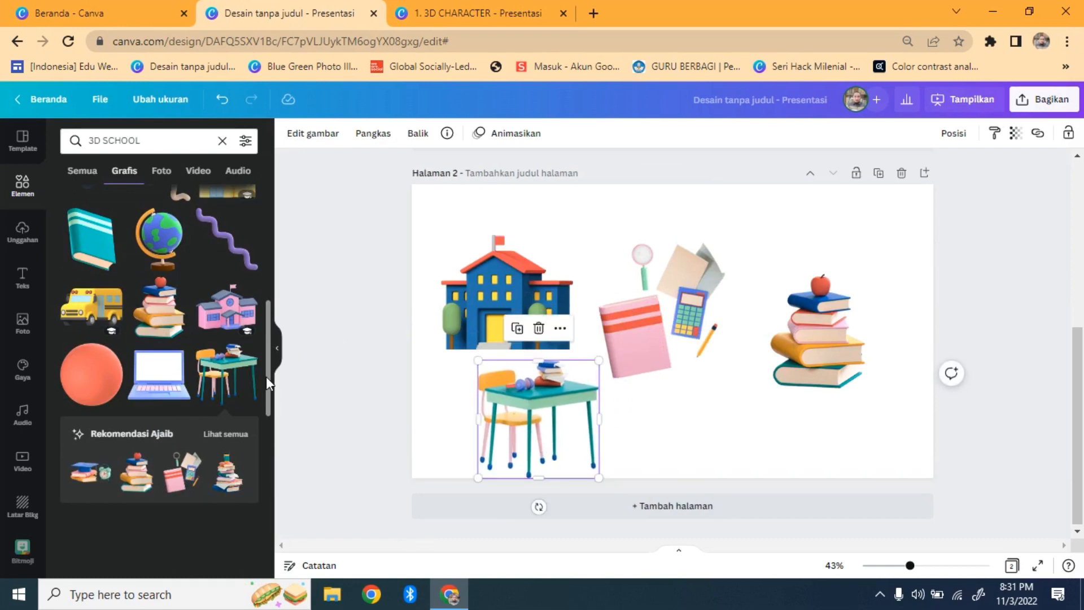
Add the 3D graduation cap with books and alarm clock, shrink it and place it below the stationery
scroll(265, 377, down, 5)
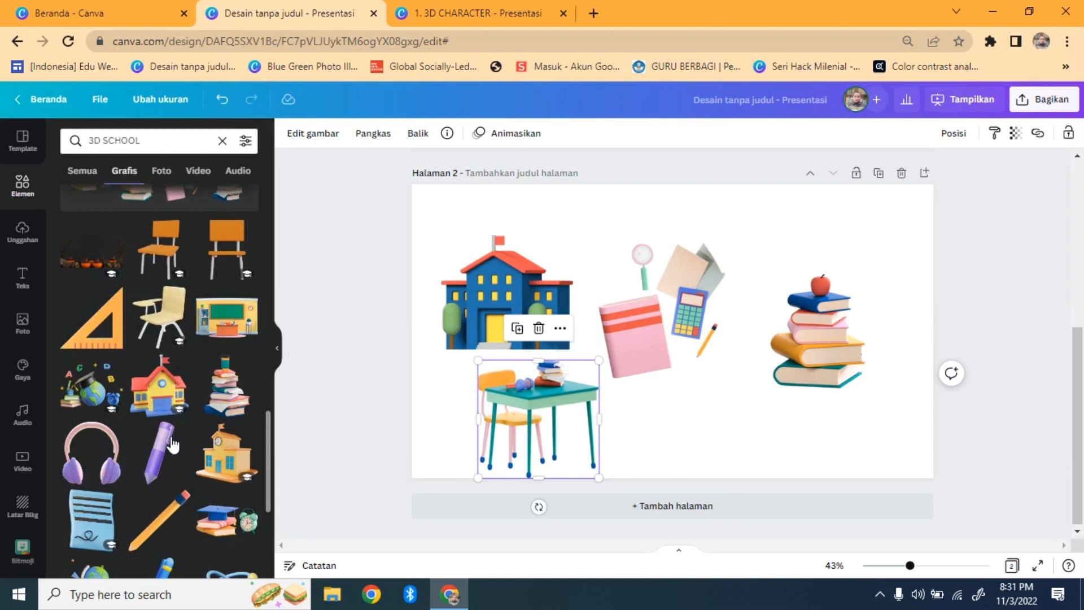
click(222, 525)
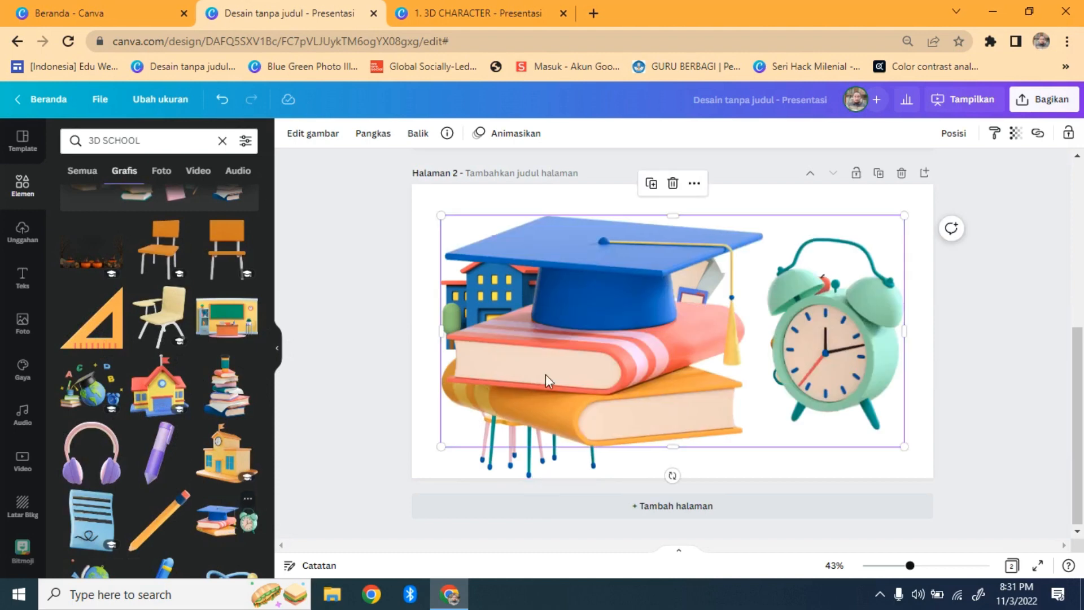
drag(456, 235, 757, 369)
drag(812, 421, 715, 447)
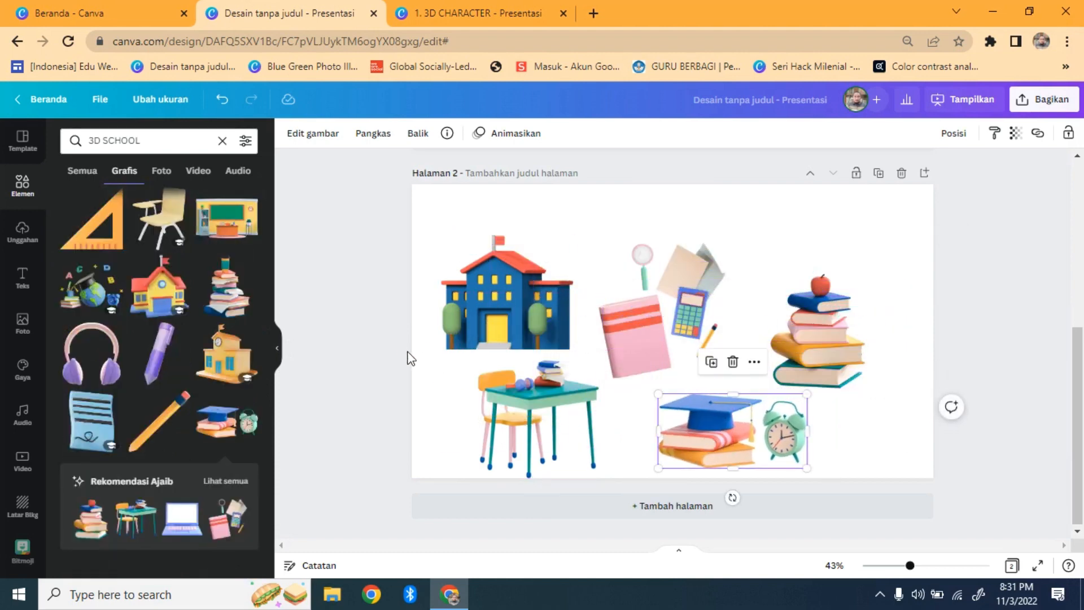
click(383, 341)
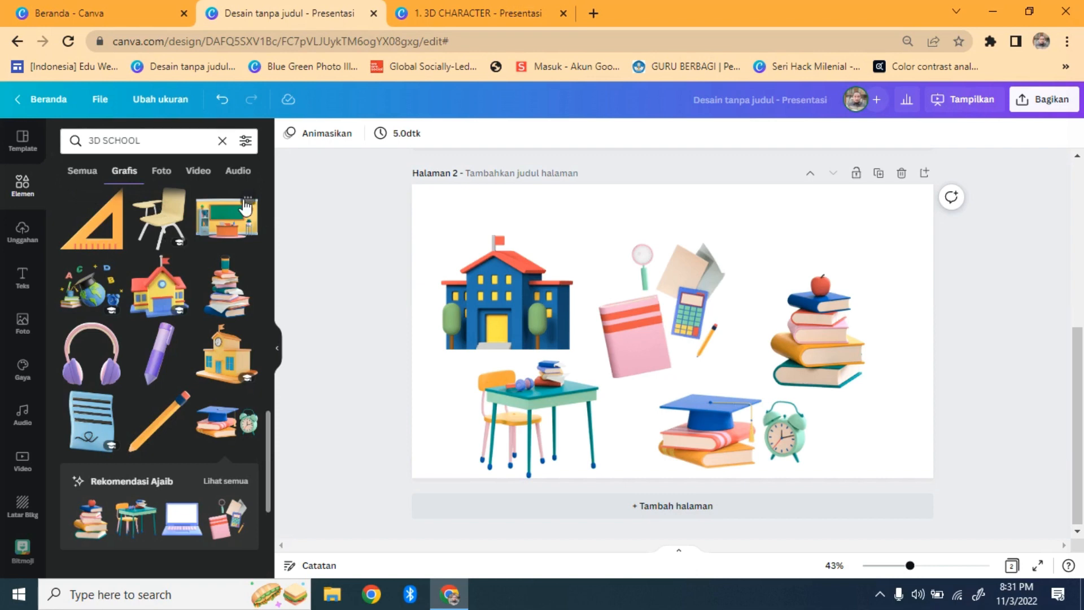
Add a third blank page and check the keyword list in the 3D CHARACTER presentation before returning to the design
click(653, 508)
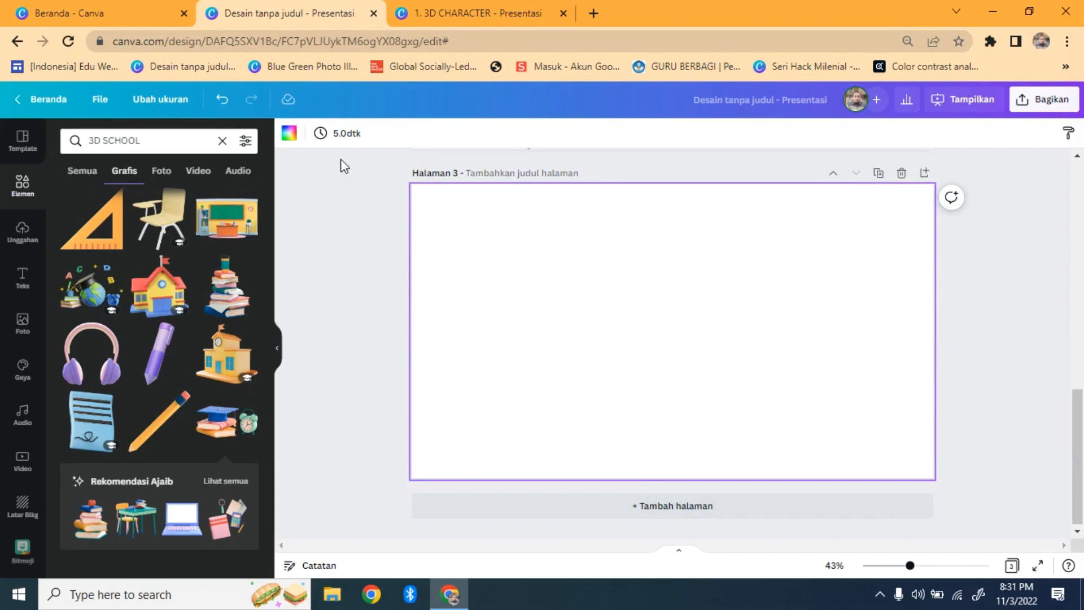
click(429, 13)
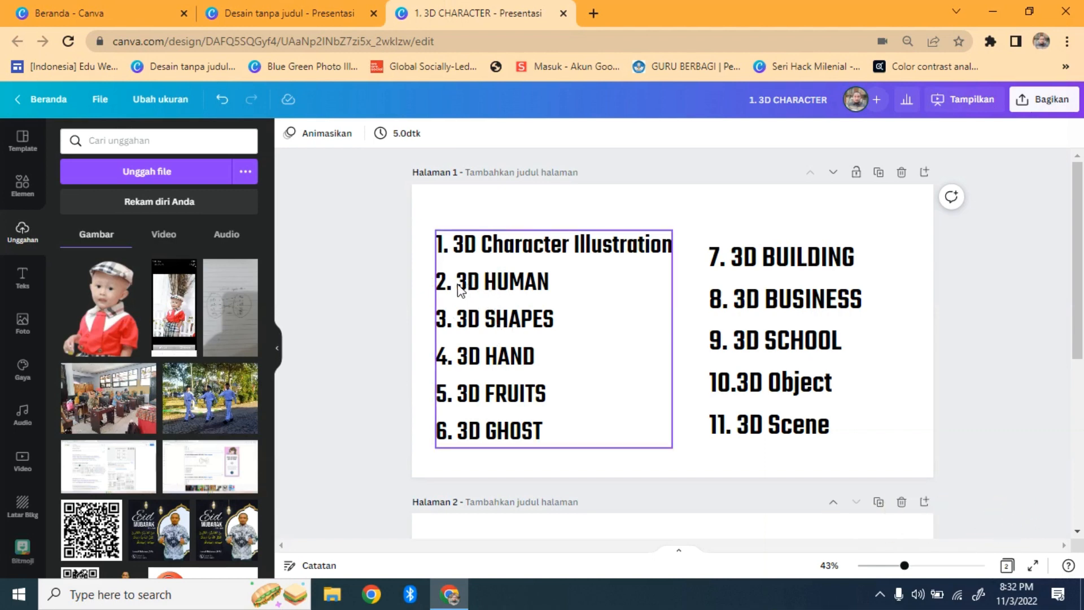
click(252, 16)
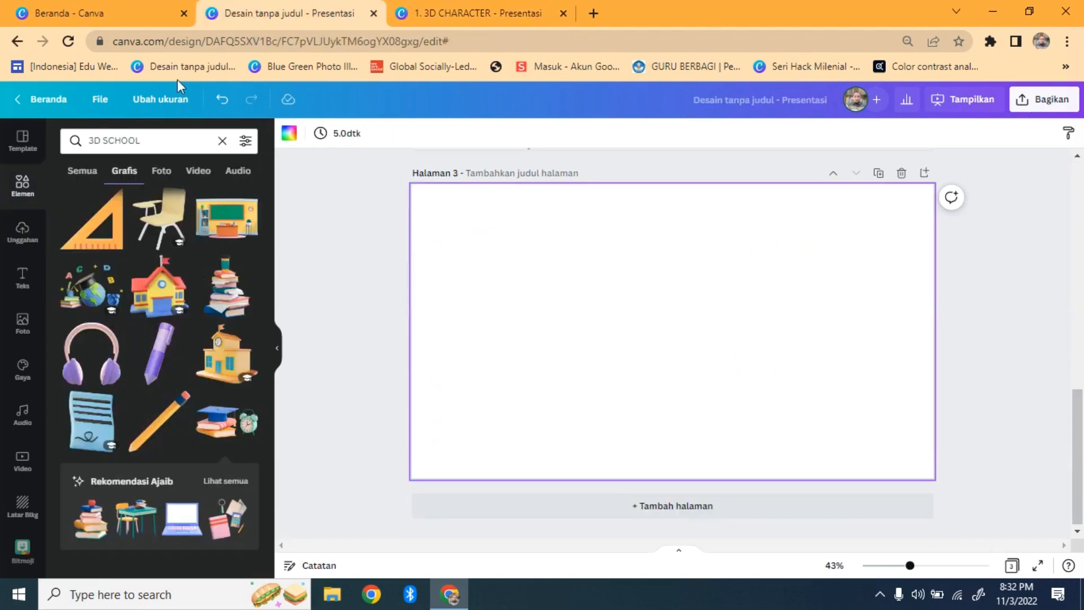
Search the graphics library for 3D HUMAN and browse the human character graphics
click(152, 145)
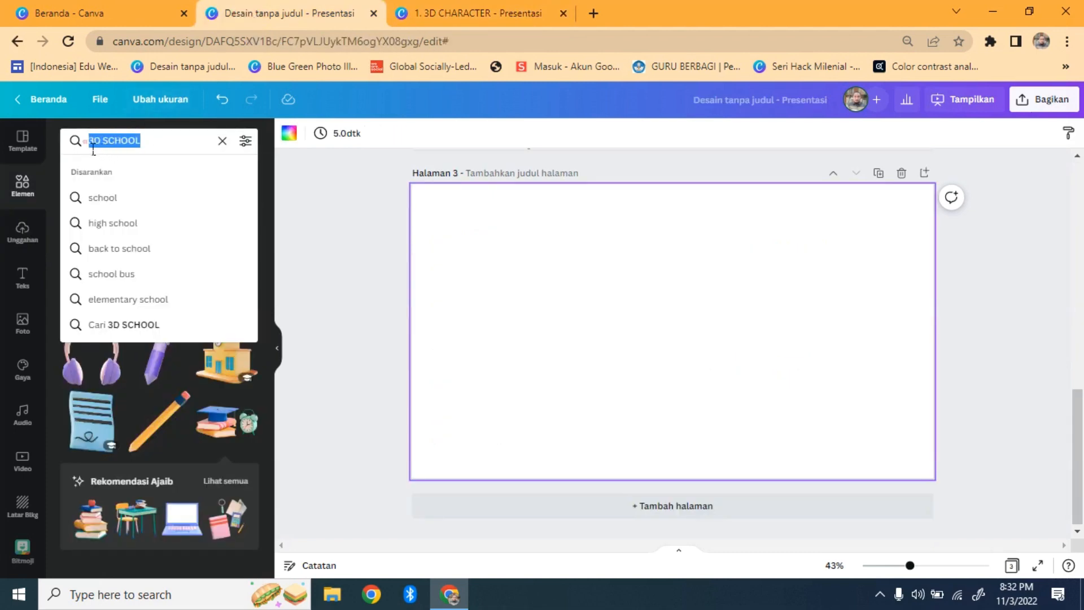
text(3D HUMAN)
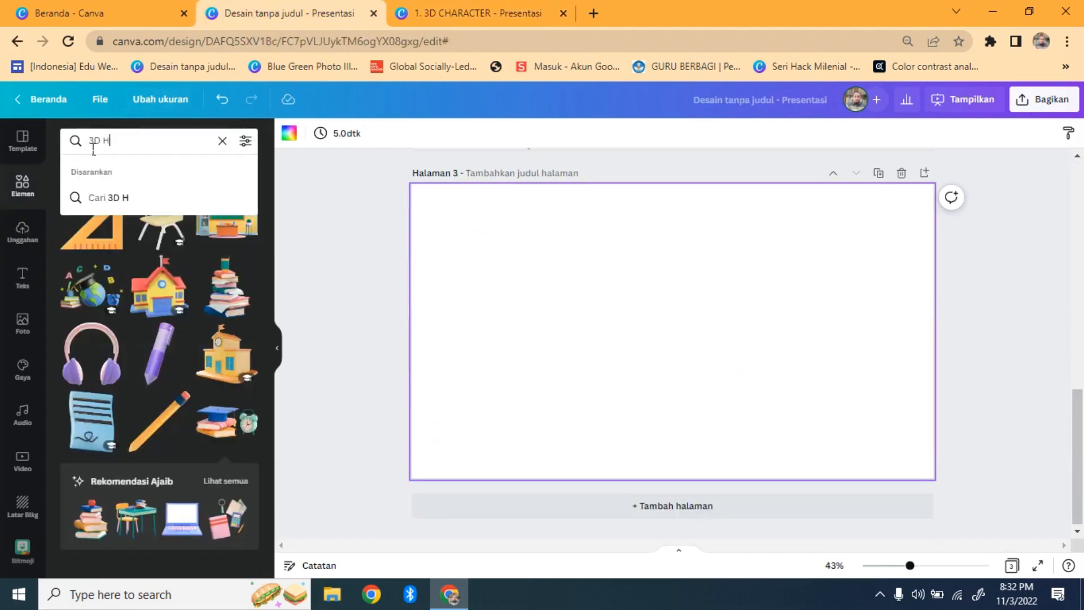
key(Return)
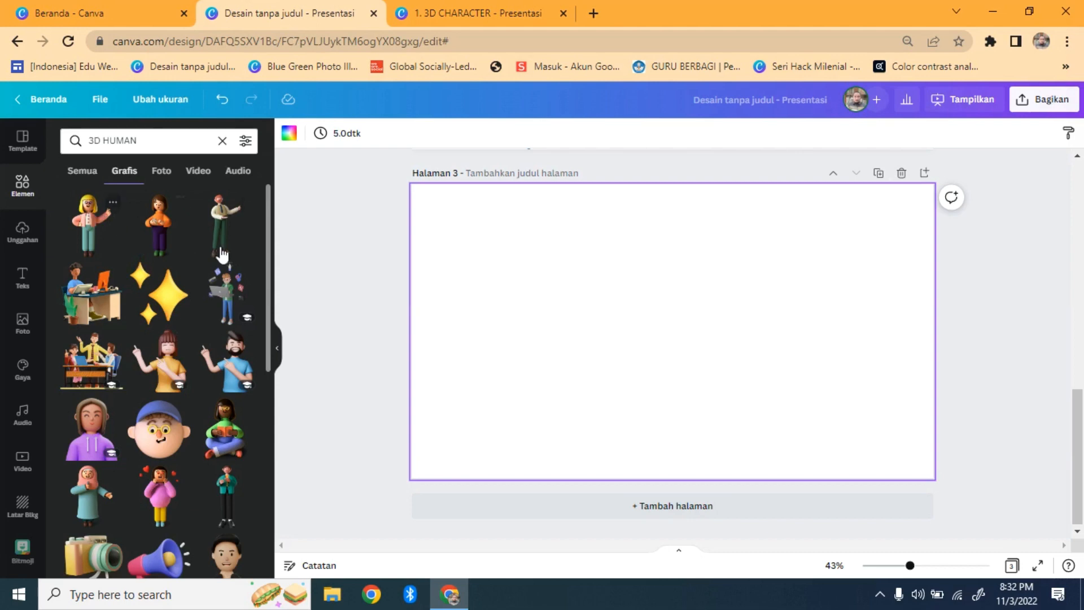
scroll(277, 339, down, 5)
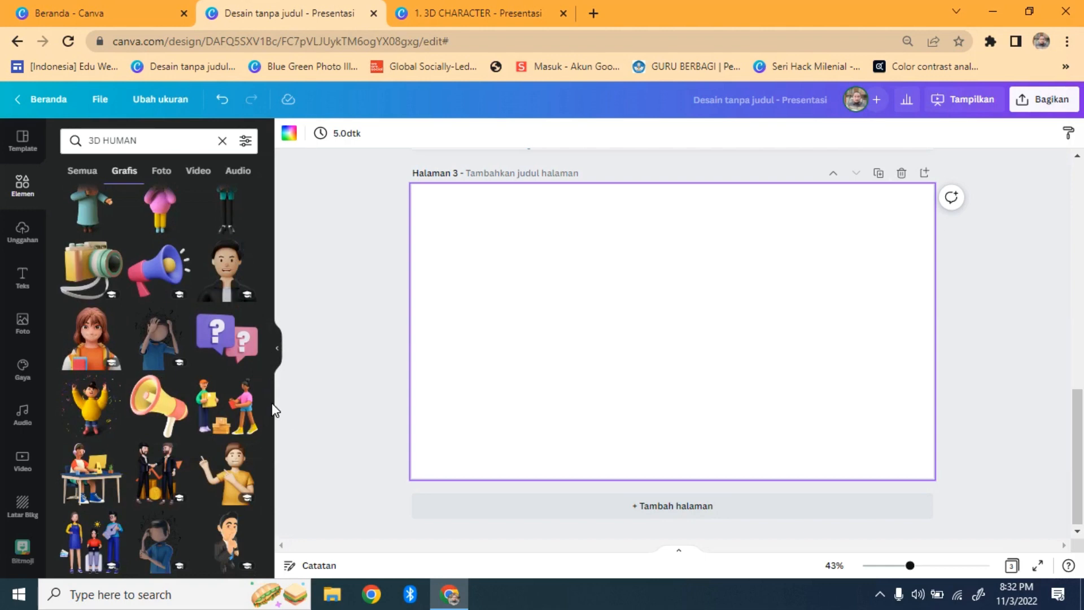
scroll(269, 496, down, 2)
scroll(257, 399, up, 3)
scroll(257, 398, up, 4)
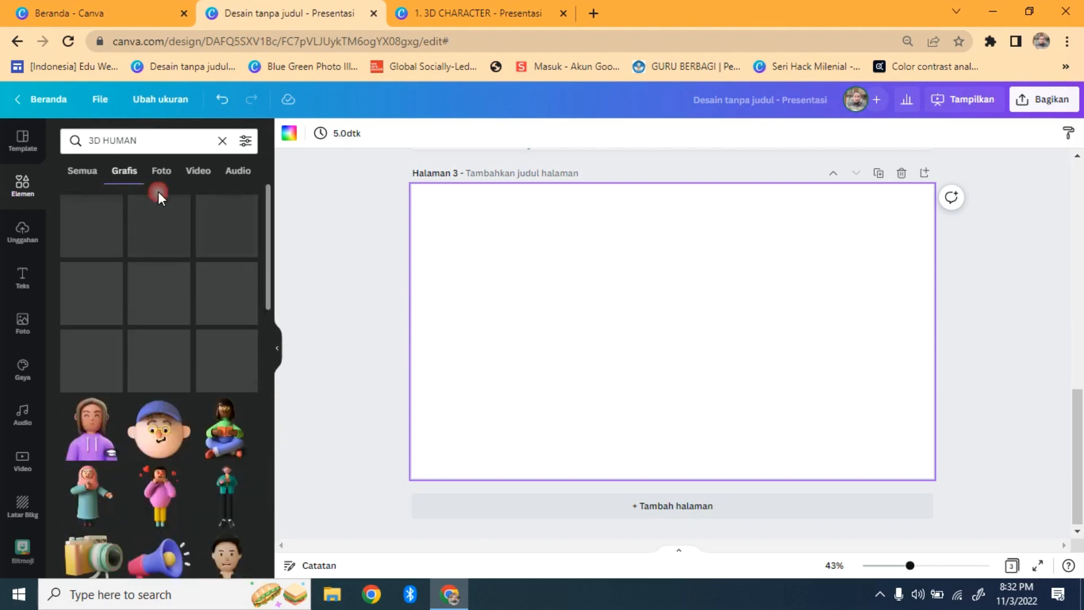
Search the graphics library for 3D MANUSIA
drag(156, 145, 123, 148)
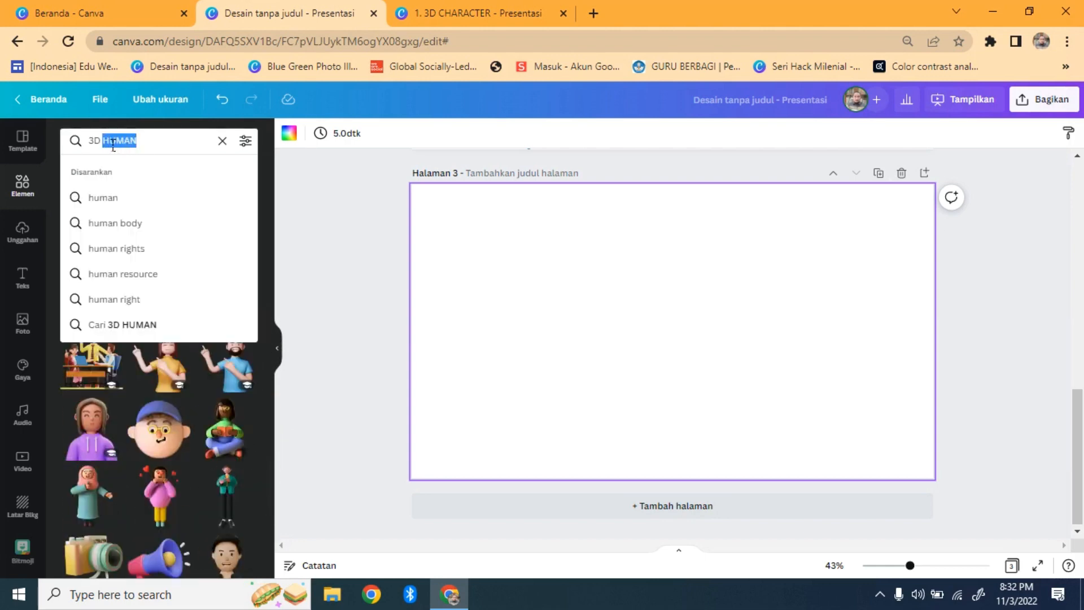
text(MANUSIA)
key(Return)
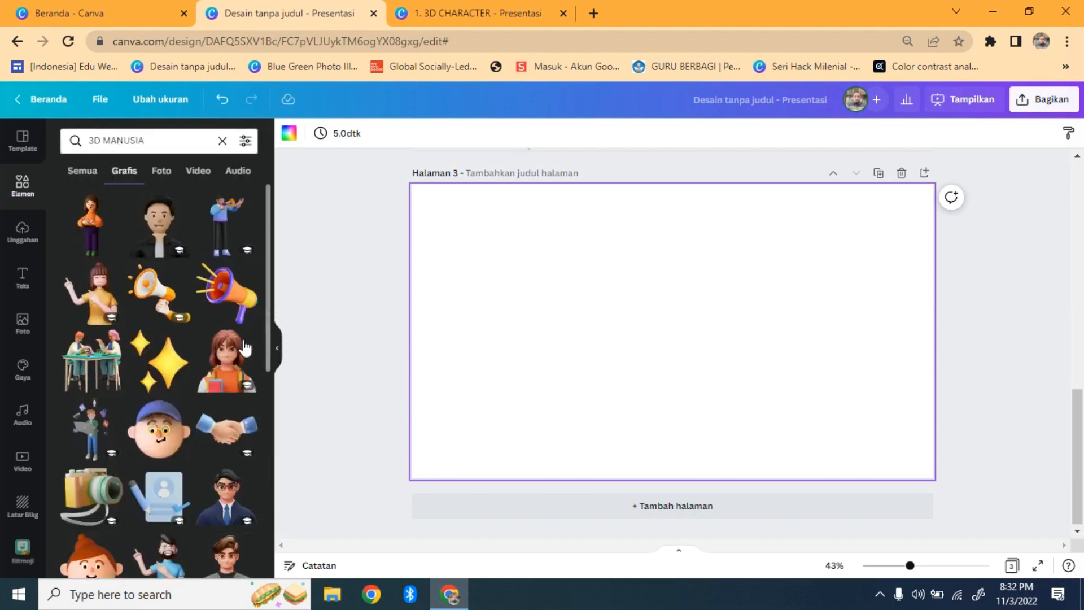
Search the graphics library for 3D MUSLIM
click(146, 140)
drag(146, 140, 112, 140)
text(U)
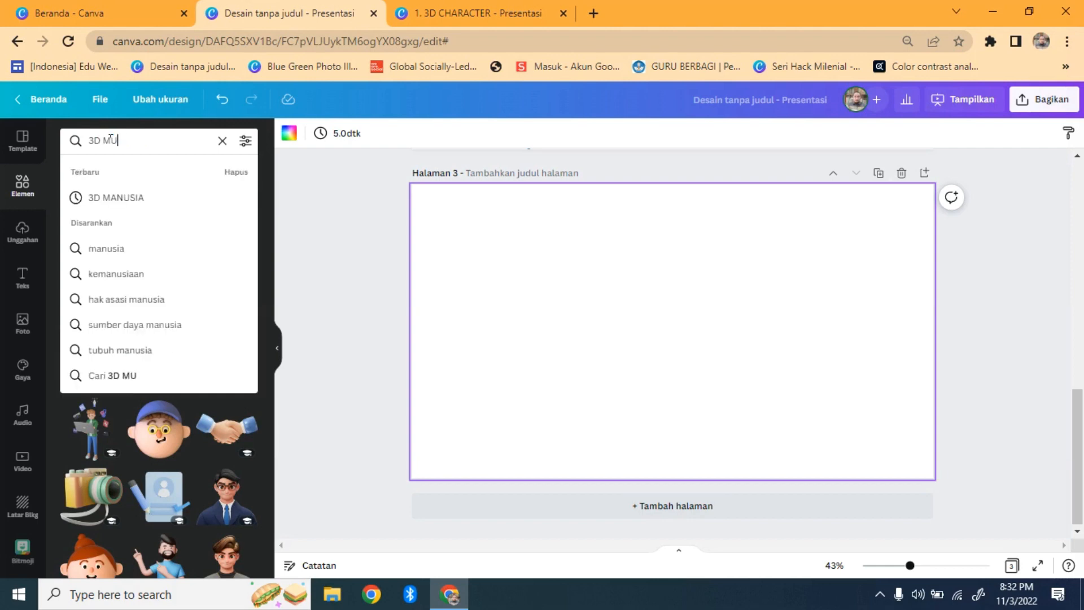
text(SLIM)
key(Return)
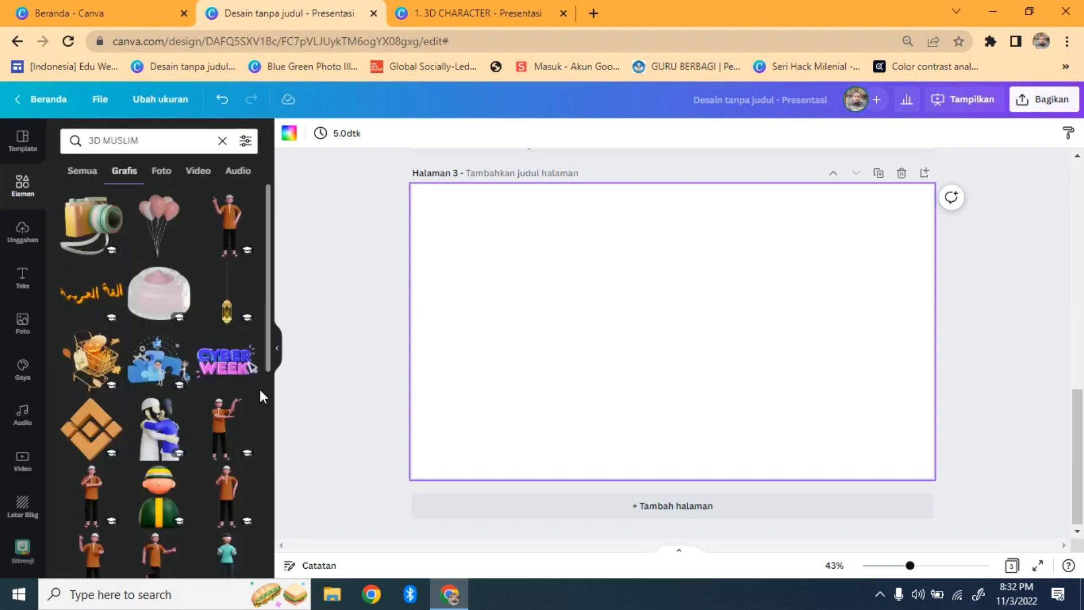
click(166, 434)
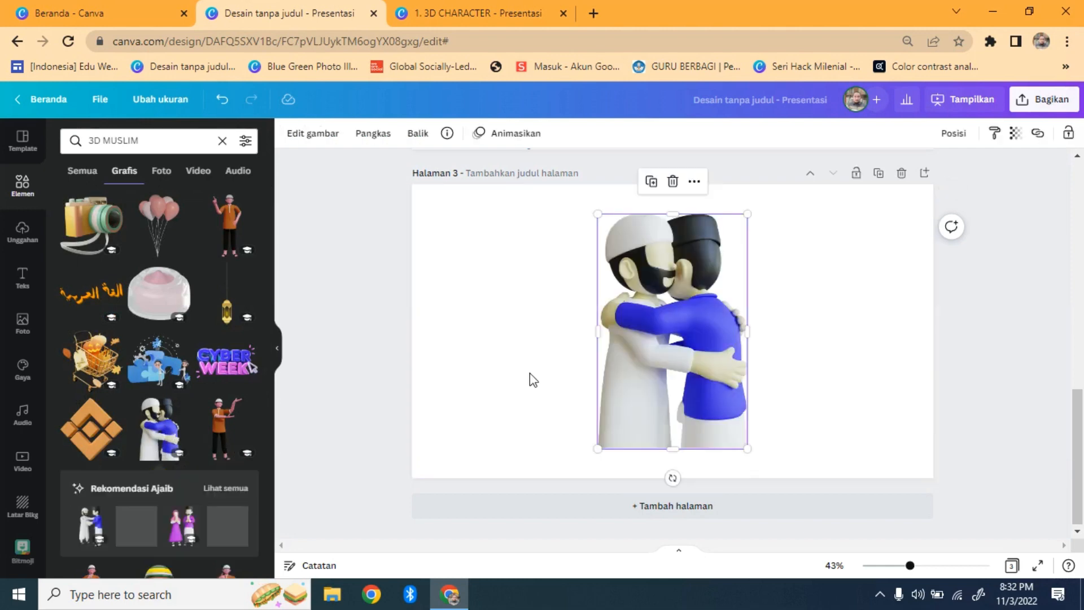
drag(618, 359, 503, 356)
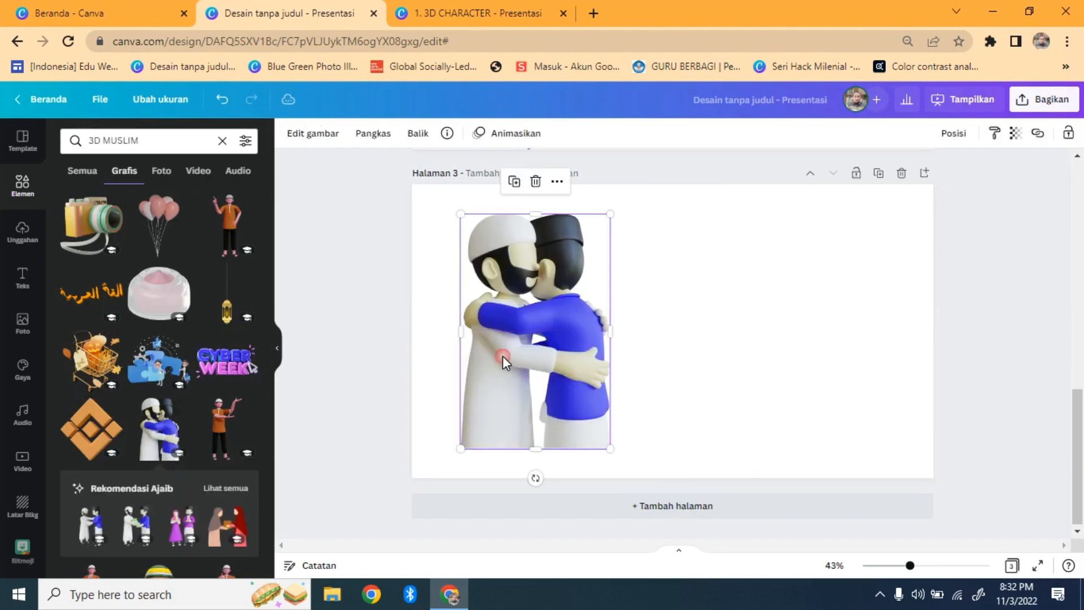
key(Delete)
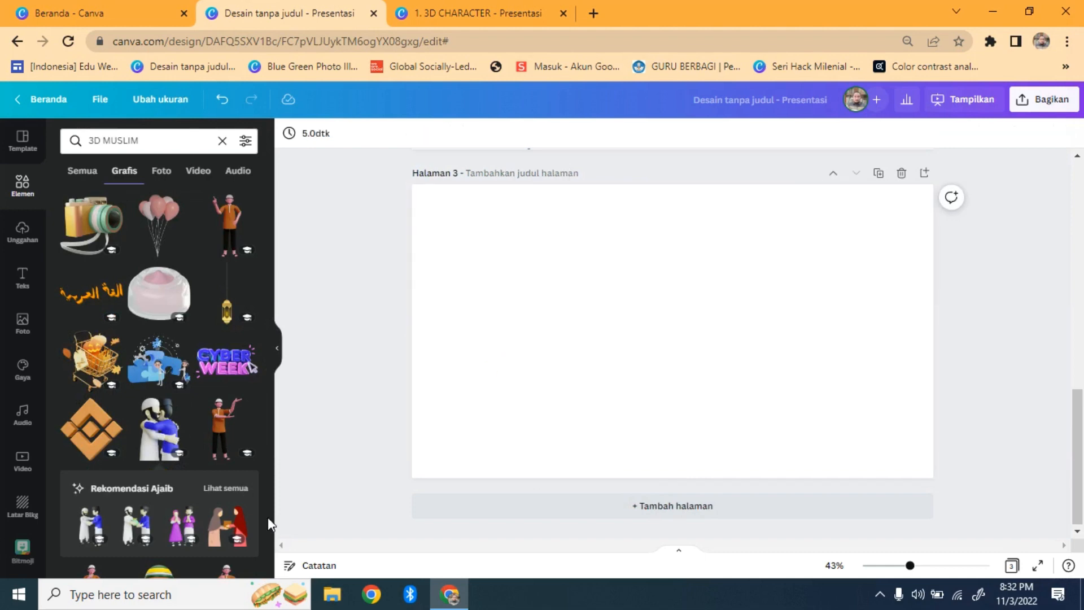
Try the recommended graphic of two women in headscarves on page 3 and delete it
click(221, 533)
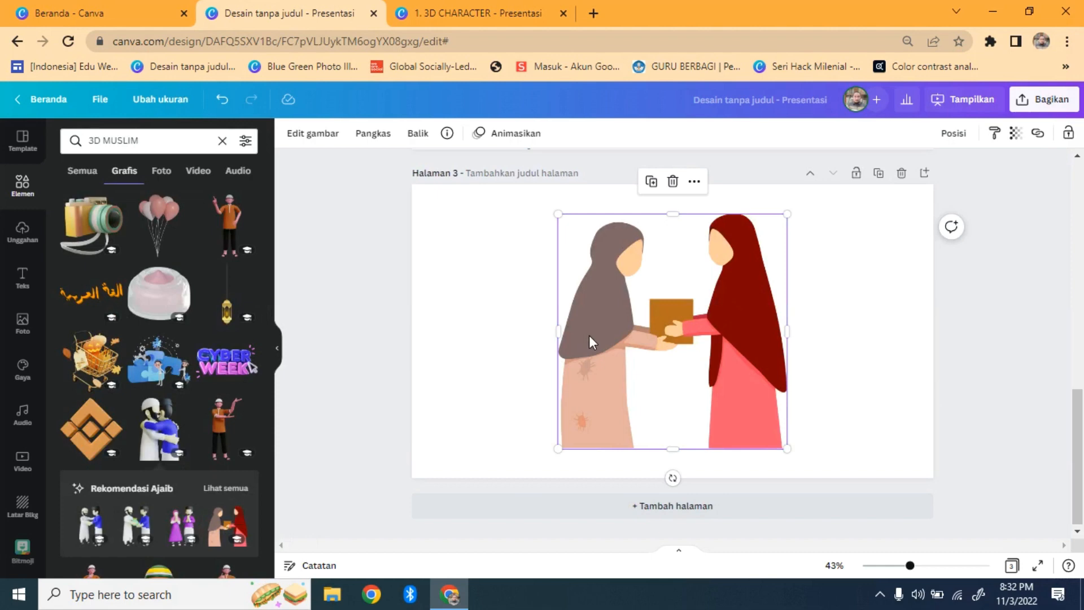
key(Delete)
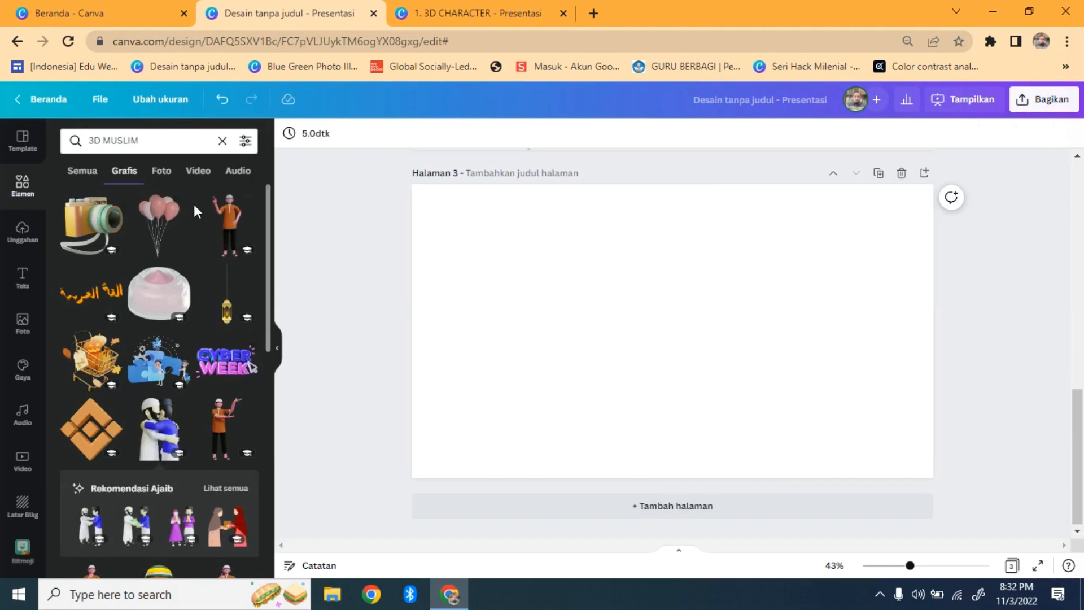
Search the graphics library for 3D HUMAN in place of 3D MUSLIM
click(125, 140)
key(BackSpace)
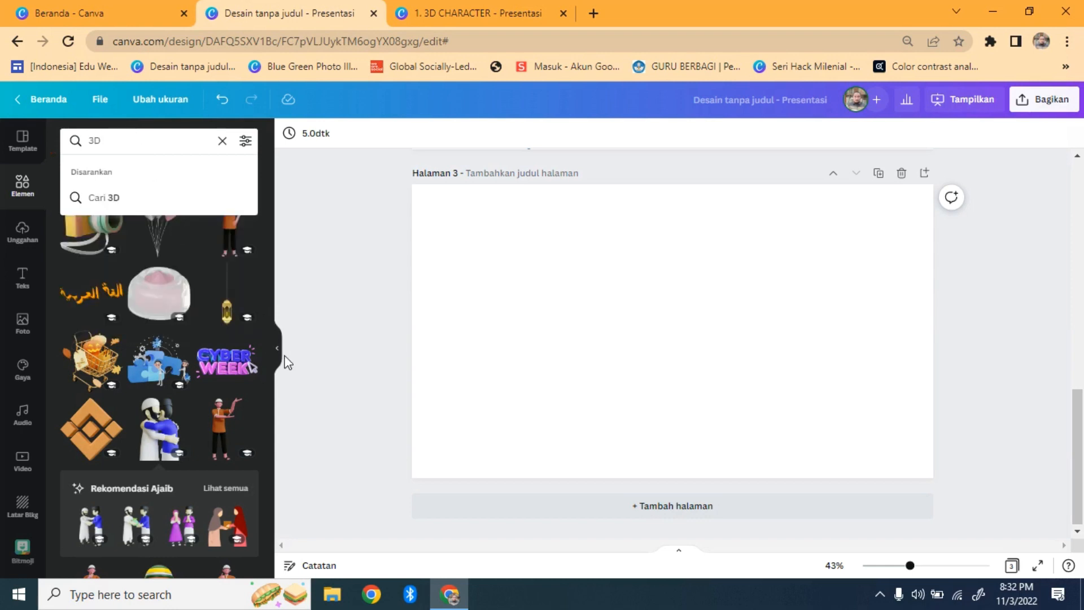
text(HUMAN)
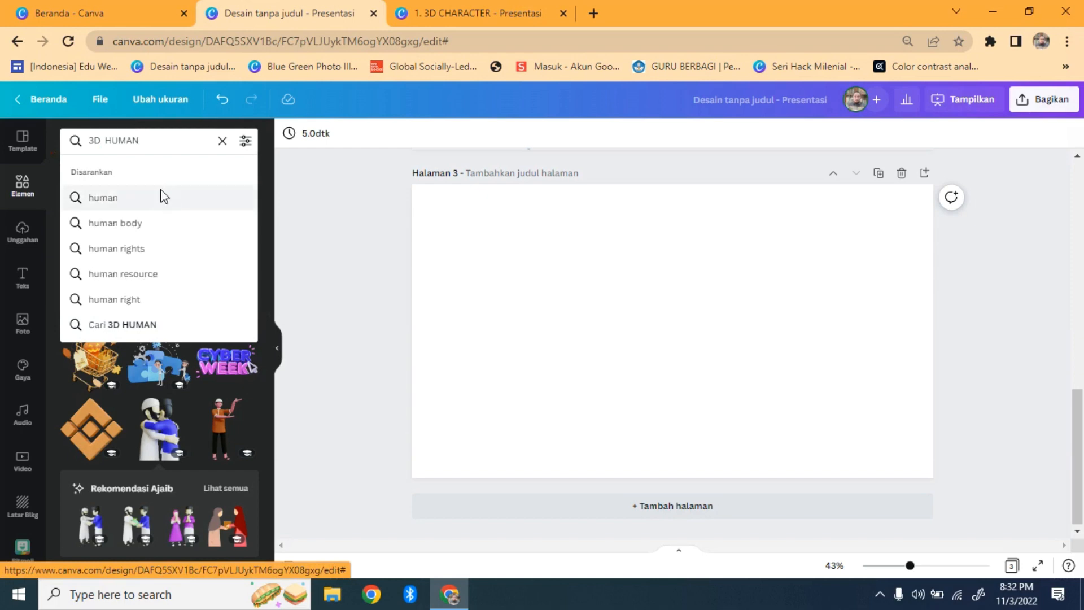
key(Return)
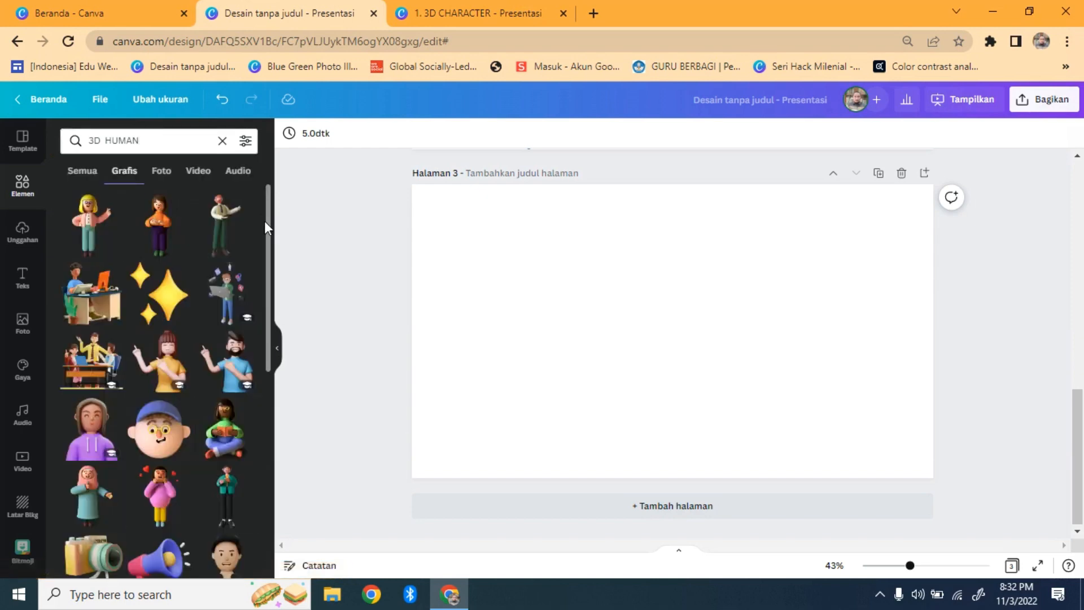
Add the graphic of two scientists at a microscope table to page 3 and place it on the left half
drag(268, 253, 280, 438)
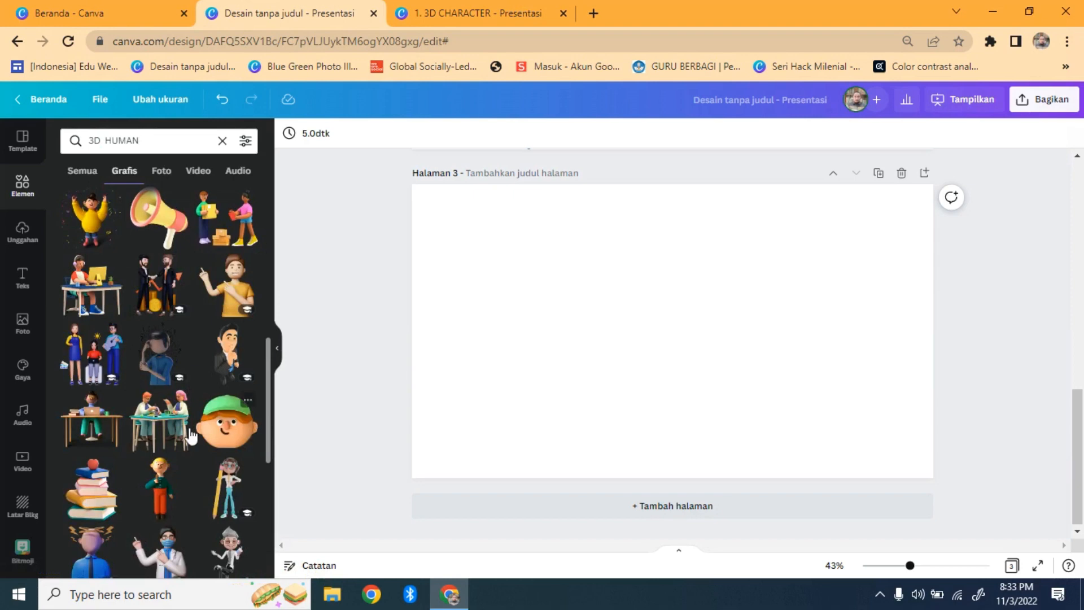
click(191, 436)
drag(638, 290, 529, 303)
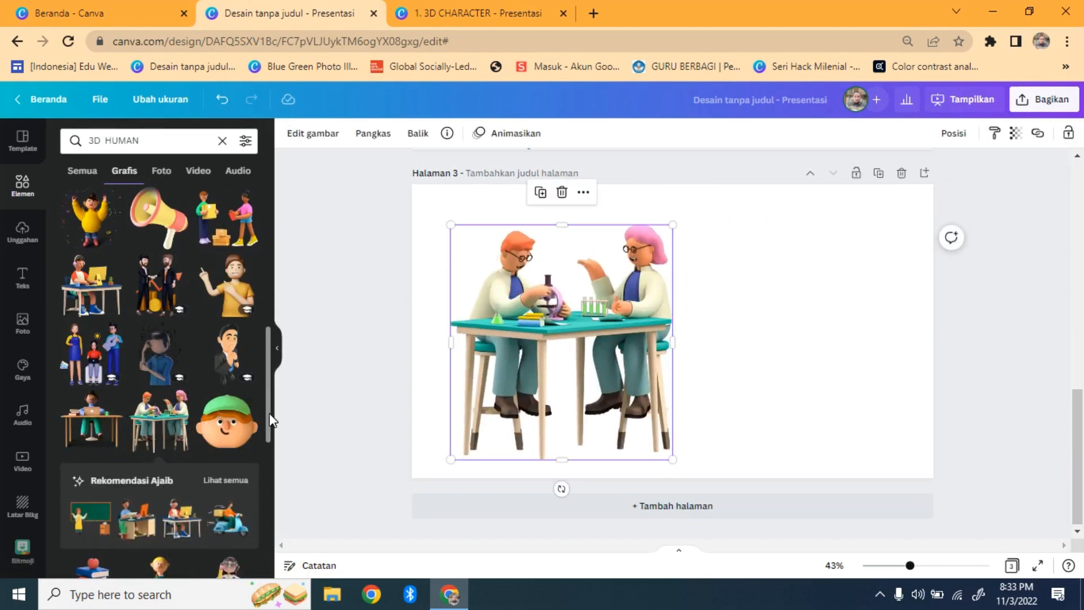
Add the gardener with watering can graphic to page 3 and place it to the right of the scientists
drag(268, 412, 269, 573)
click(157, 308)
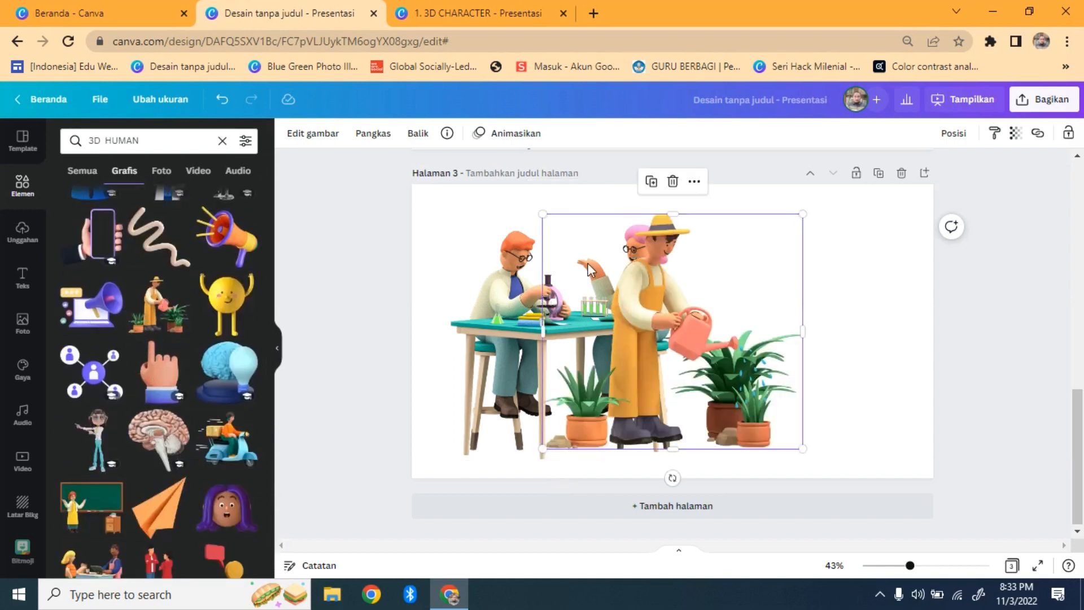
drag(561, 233, 588, 253)
drag(770, 315, 864, 326)
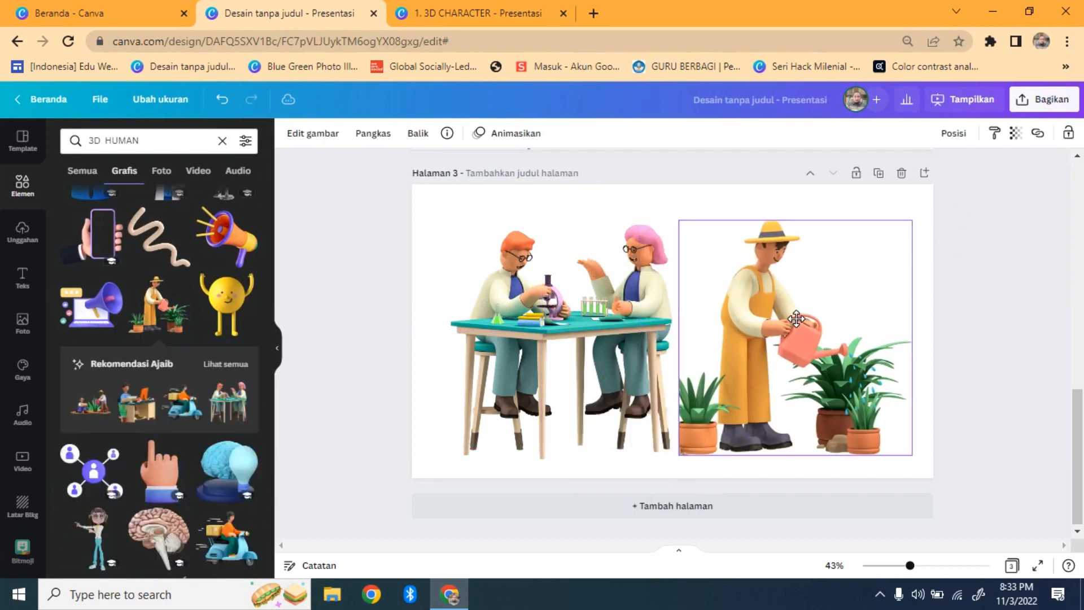
click(387, 297)
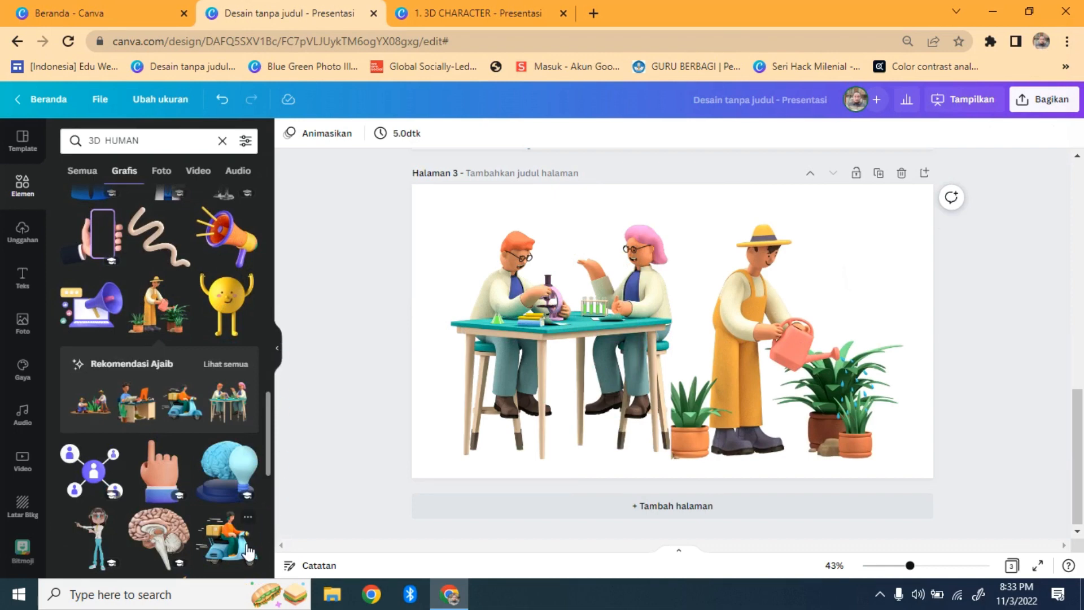
Add the delivery scooter graphic to page 3 and shrink it
click(229, 538)
drag(543, 214, 649, 309)
Shrink the scientists graphic into the upper-left corner of page 3 and move the delivery scooter below it
click(484, 281)
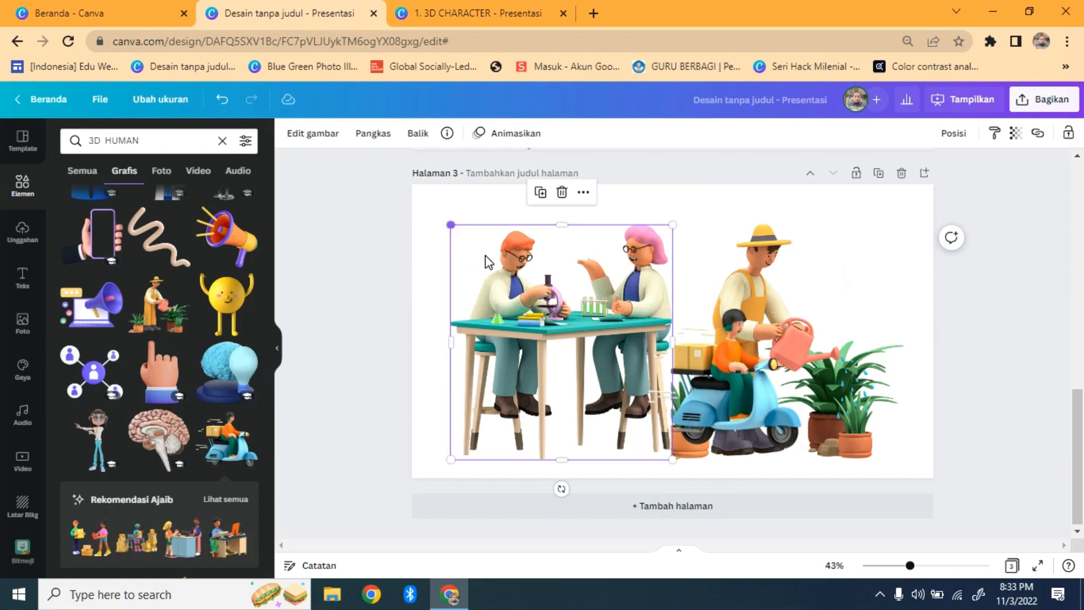
drag(451, 224, 436, 195)
click(658, 419)
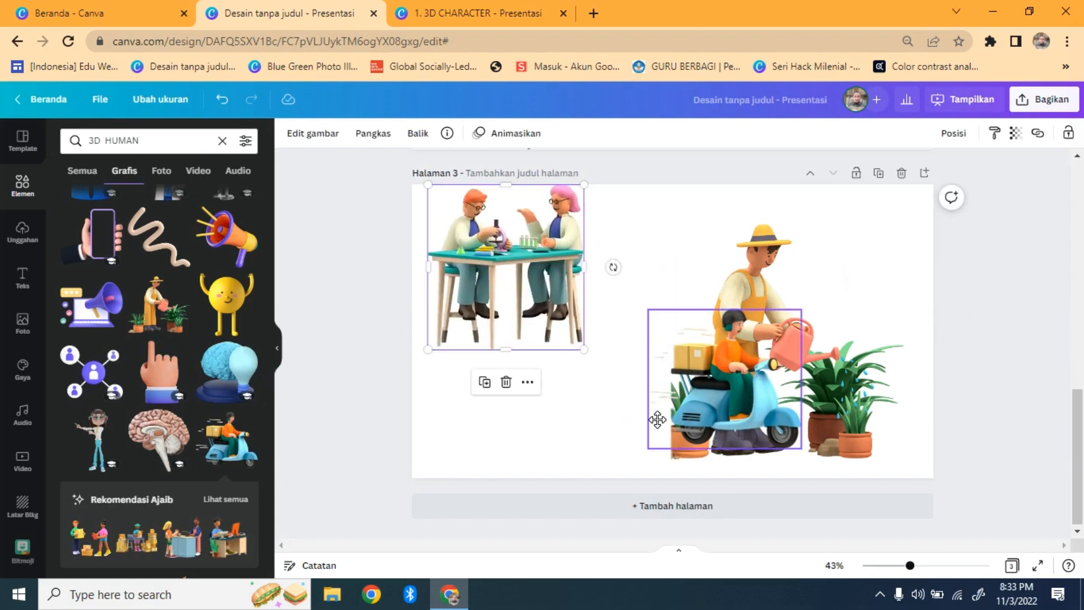
drag(657, 419, 506, 441)
click(329, 442)
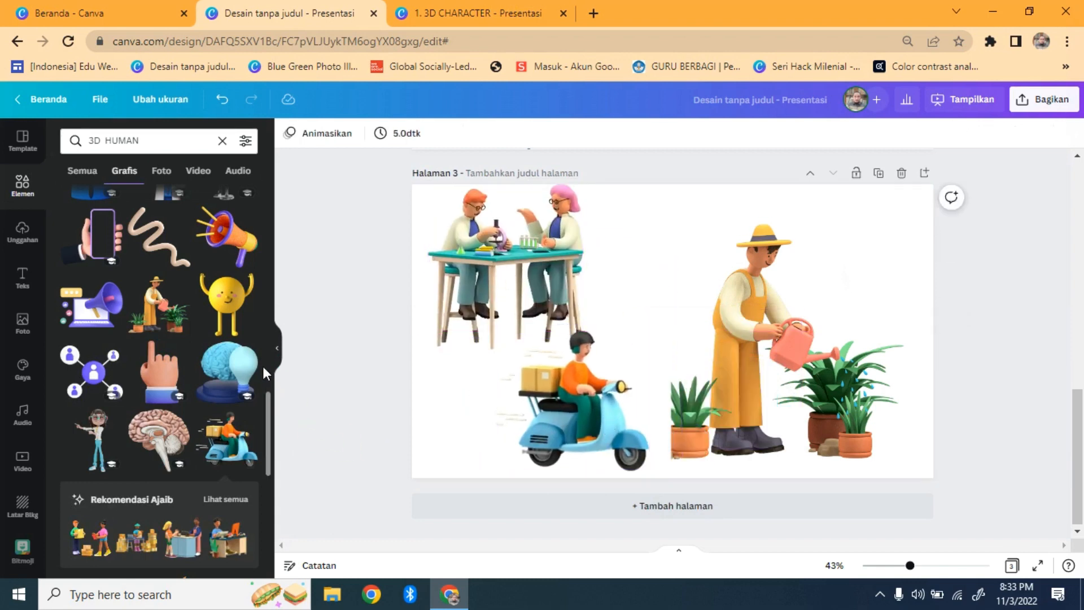
Add a fourth blank page and copy the keyword 3D BUILDING from the 3D CHARACTER presentation
mouse_move(271, 427)
mouse_down()
mouse_move(275, 496)
mouse_move(276, 425)
mouse_up()
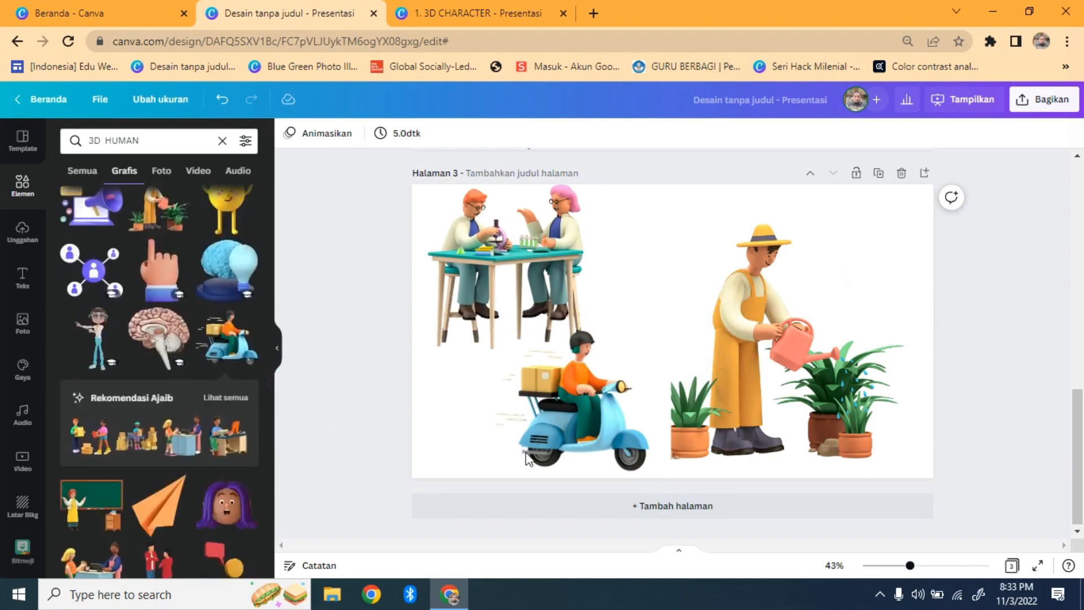
click(682, 511)
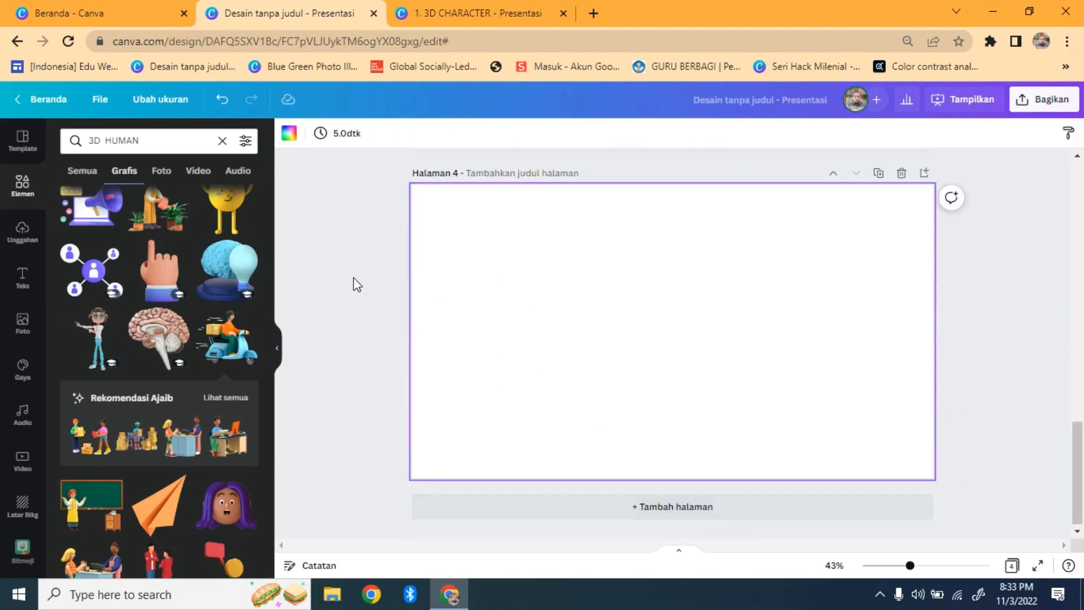
click(447, 11)
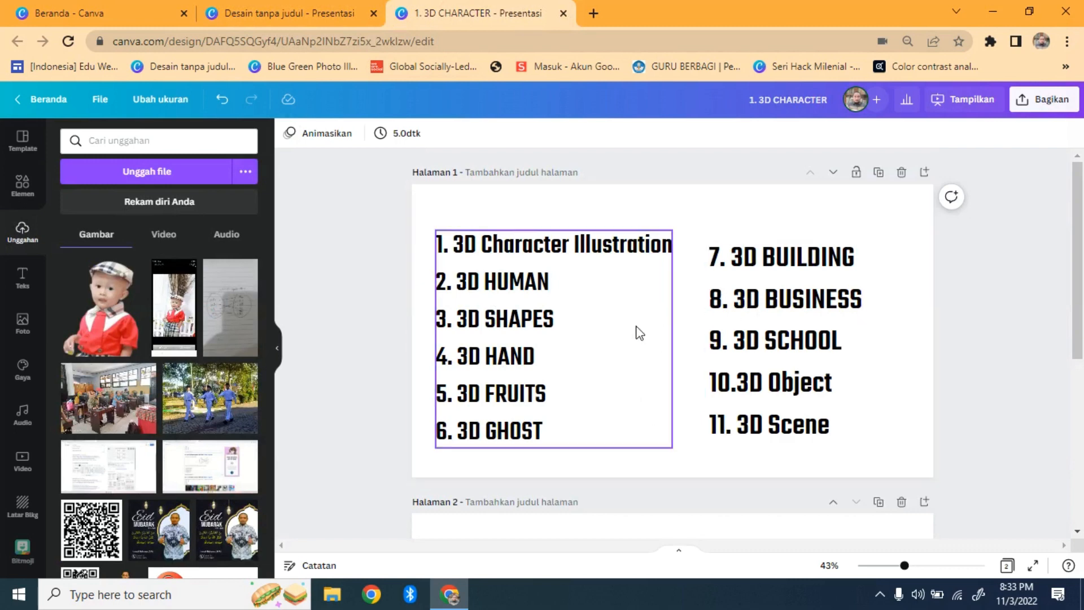
click(720, 266)
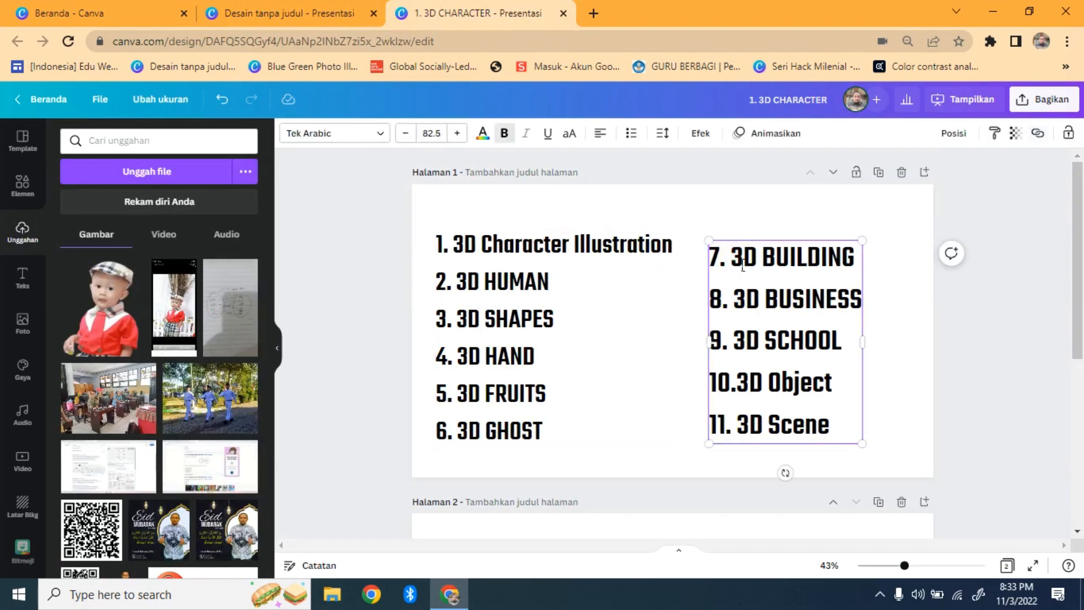
triple_click(799, 252)
key(ctrl+c)
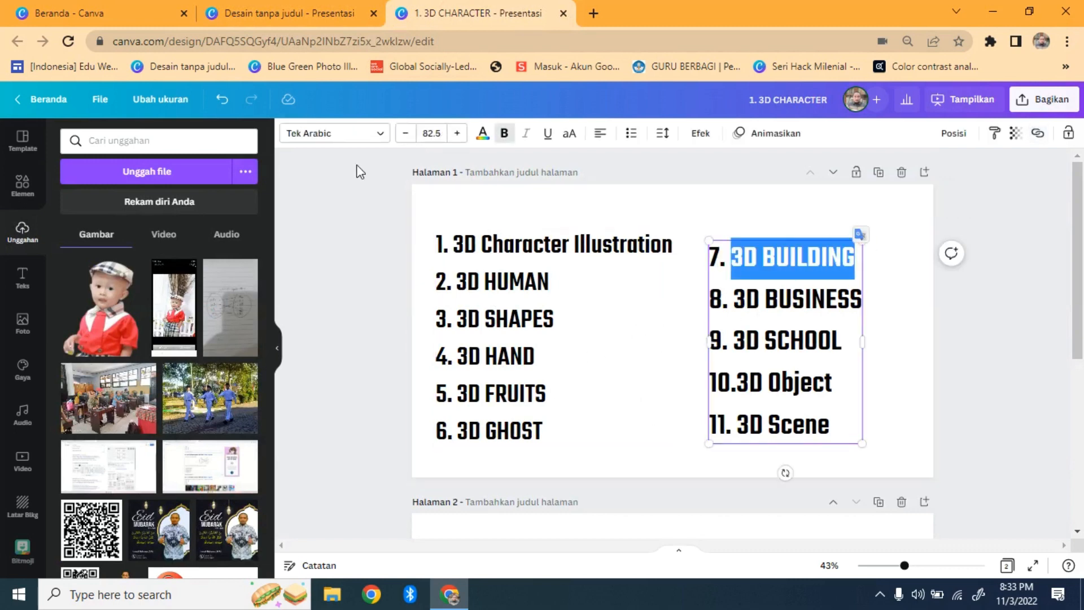
Return to the untitled design and search the graphics library for the copied keyword 3D BUILDING
click(257, 14)
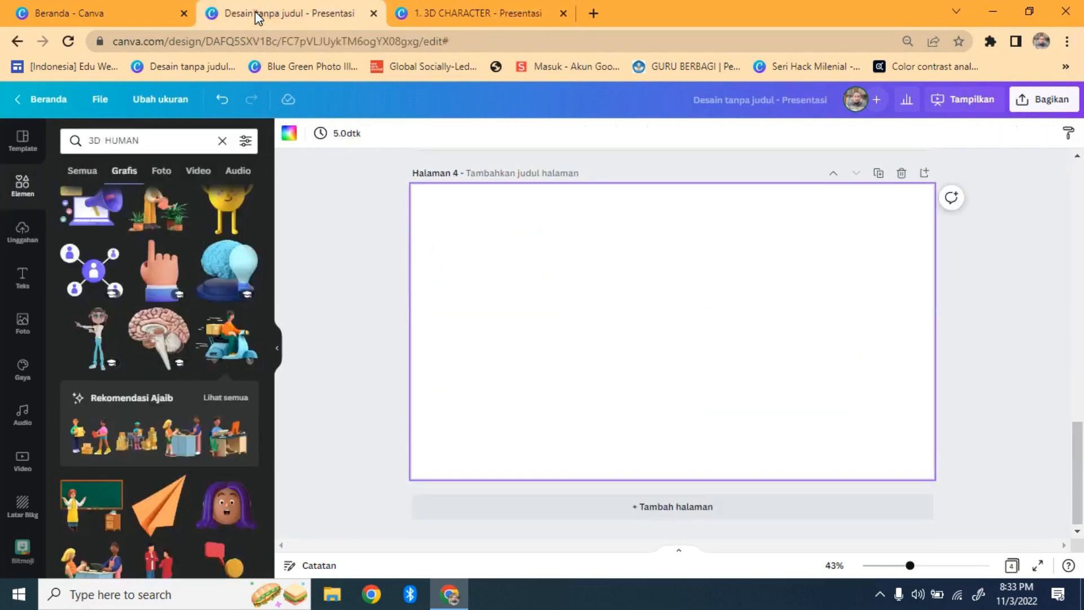
click(222, 141)
key(ctrl+v)
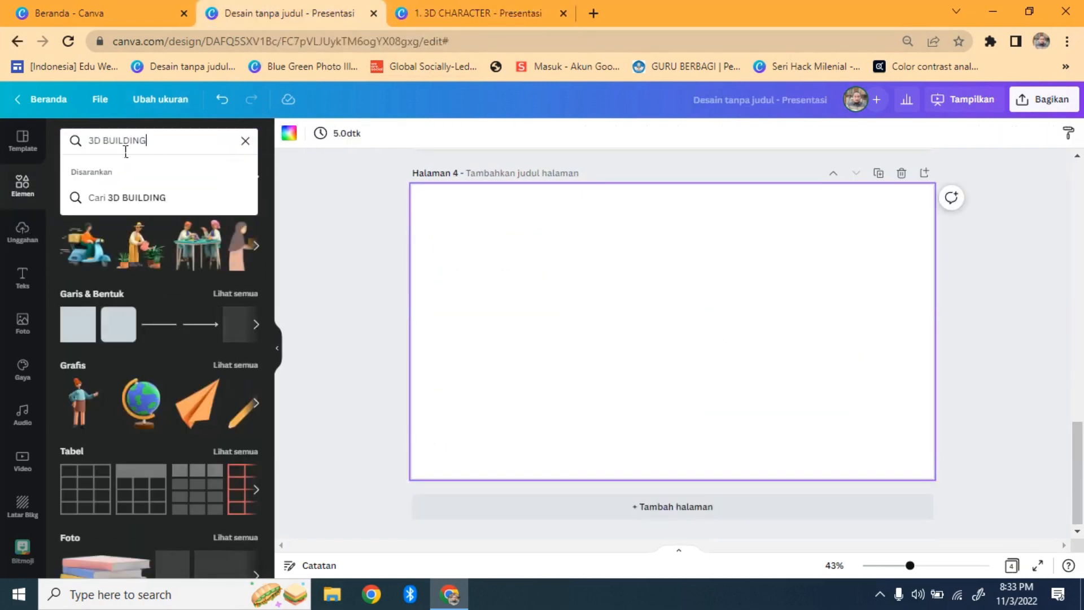
key(Return)
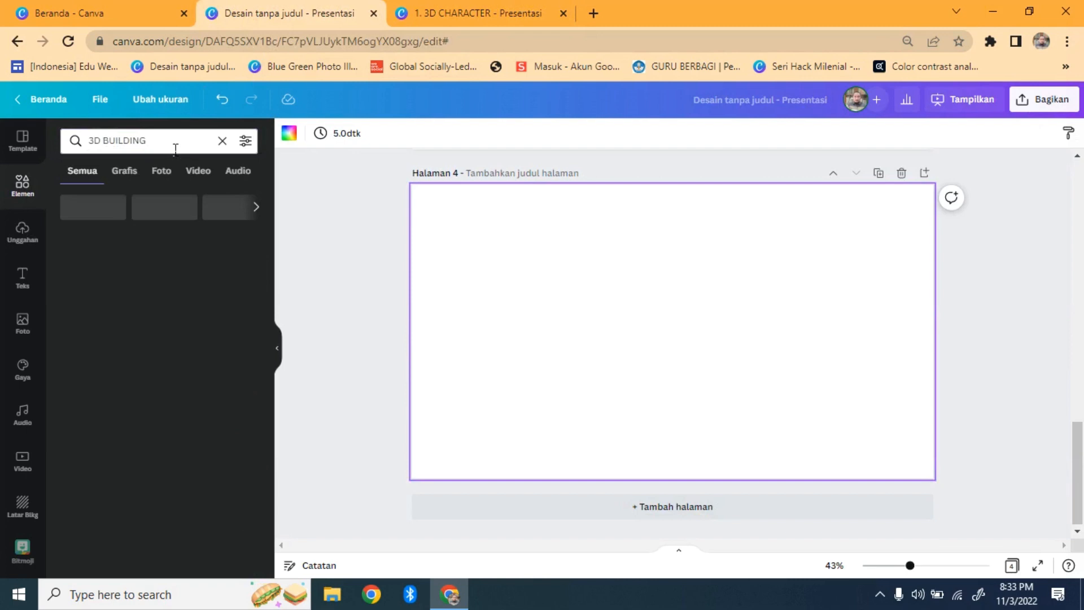
click(136, 172)
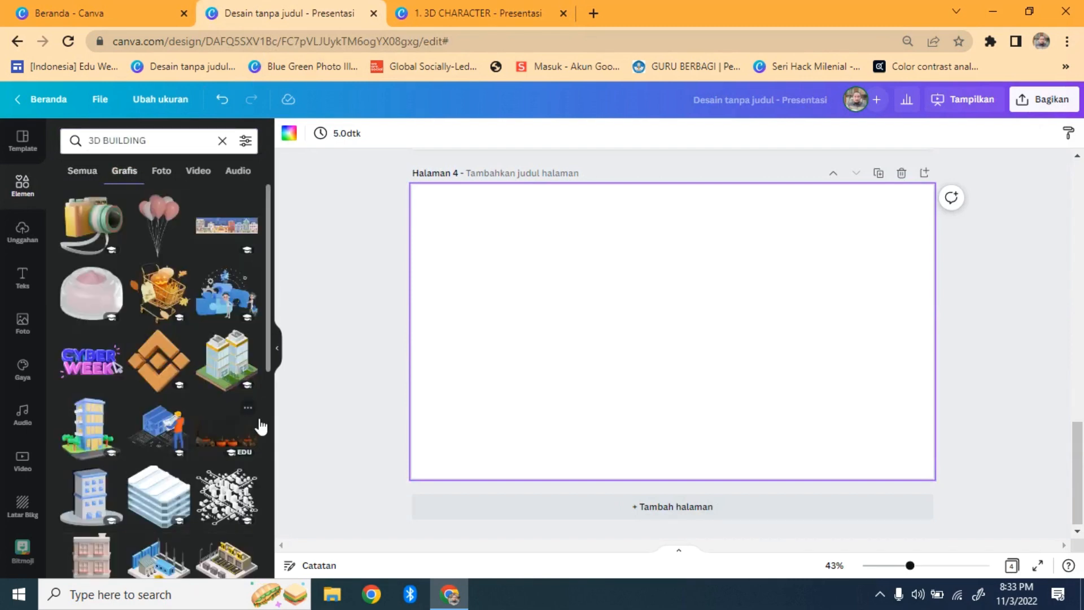
Add the grey building with blue windows to page 4, place it on the left half and enlarge it
click(95, 510)
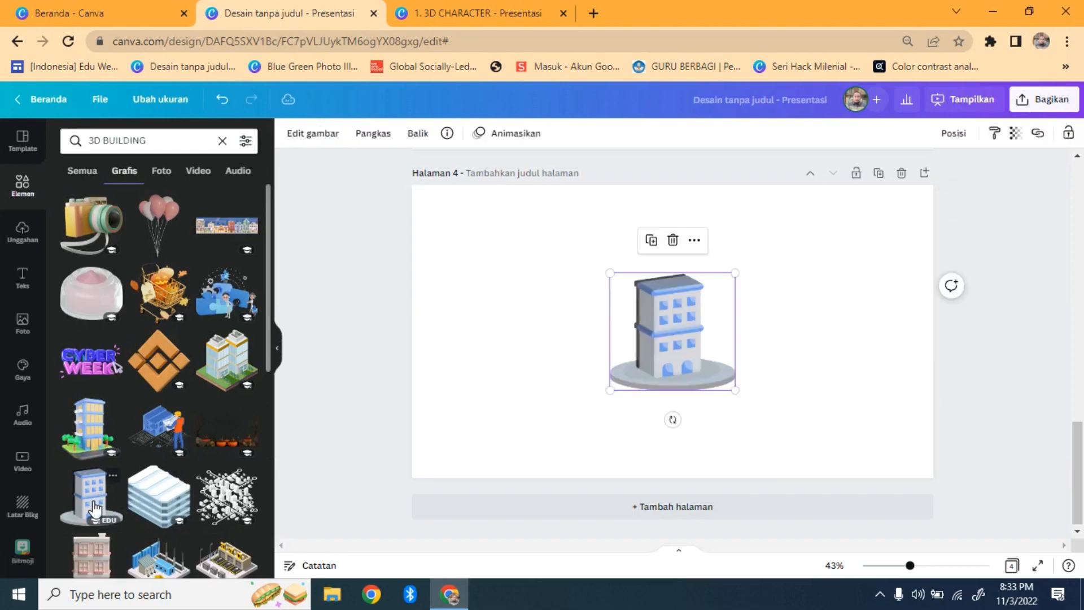
drag(692, 367, 539, 338)
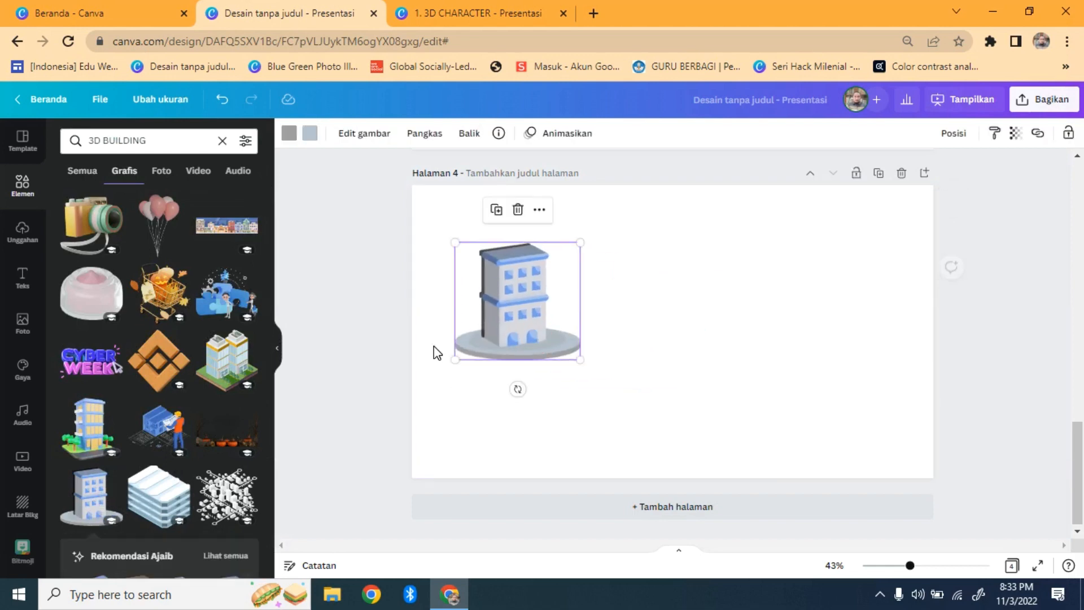
drag(604, 383, 670, 446)
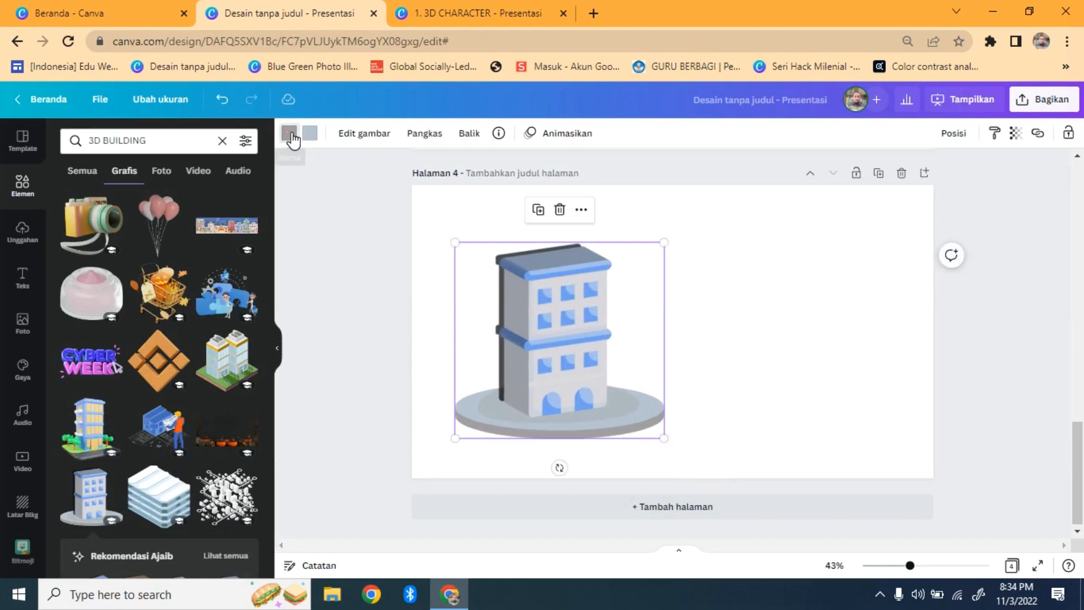
Recolour the building's round base, making the grey rim dark green and the light blue surface violet
click(290, 137)
click(247, 367)
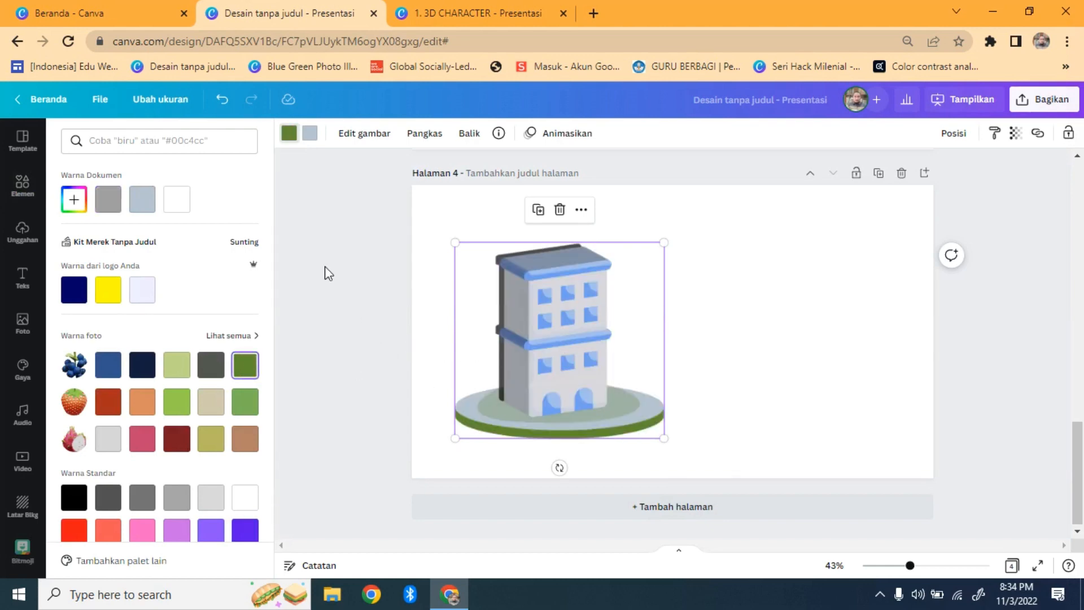
click(319, 134)
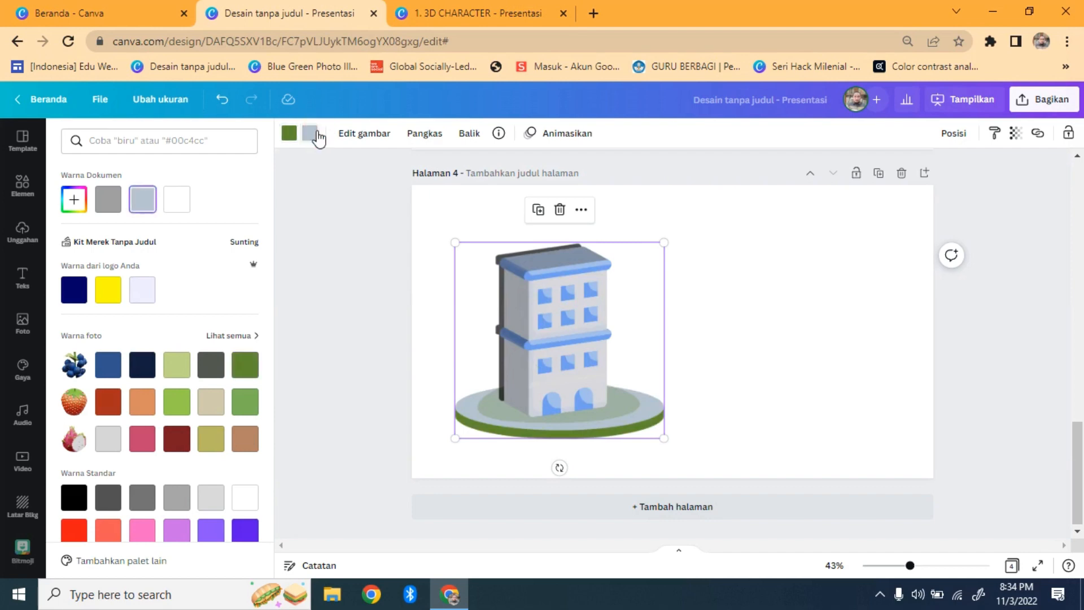
click(314, 136)
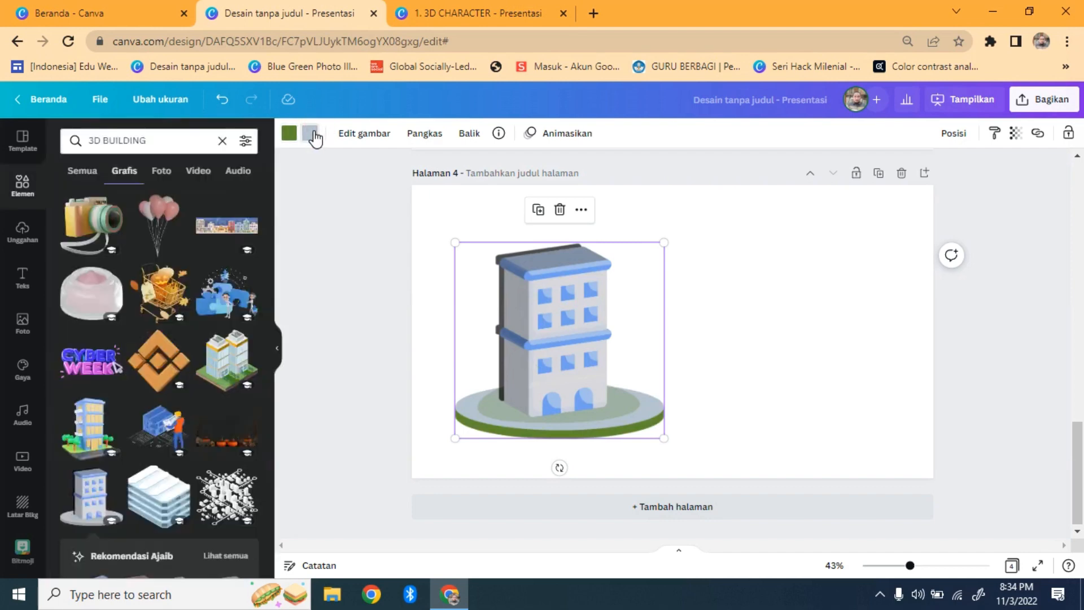
click(312, 134)
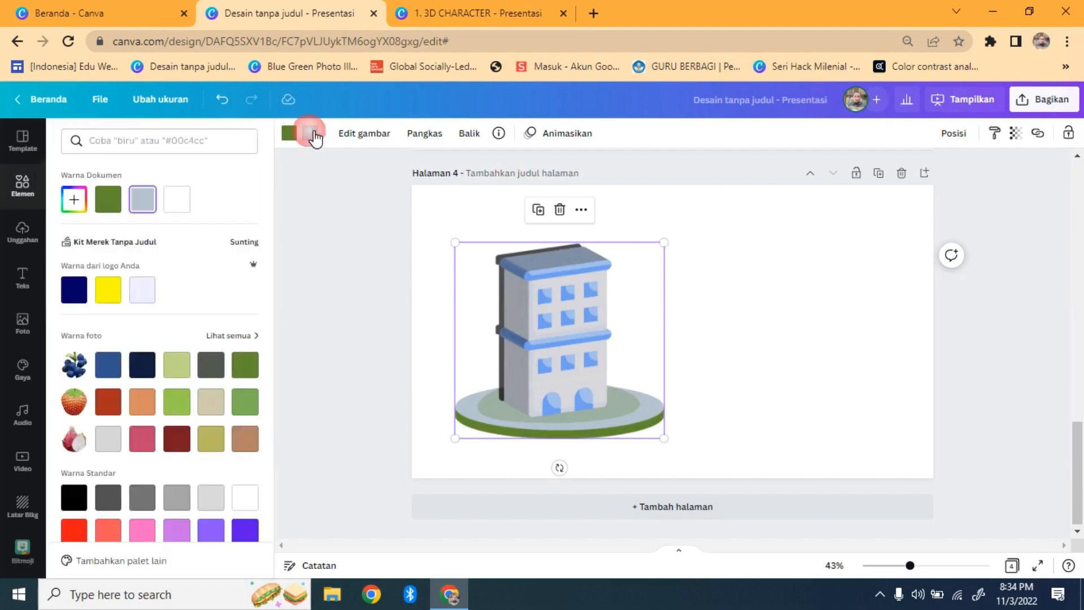
click(254, 533)
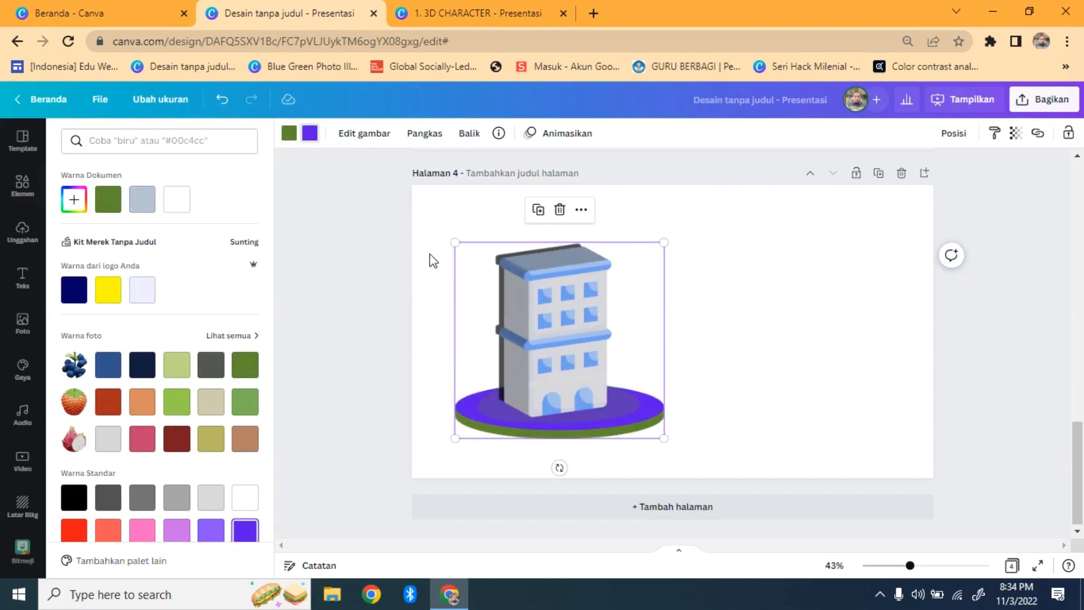
Add the twin-tower building on a green lawn from the 3D BUILDING graphics to the right side of page 4
click(380, 341)
click(201, 144)
key(Return)
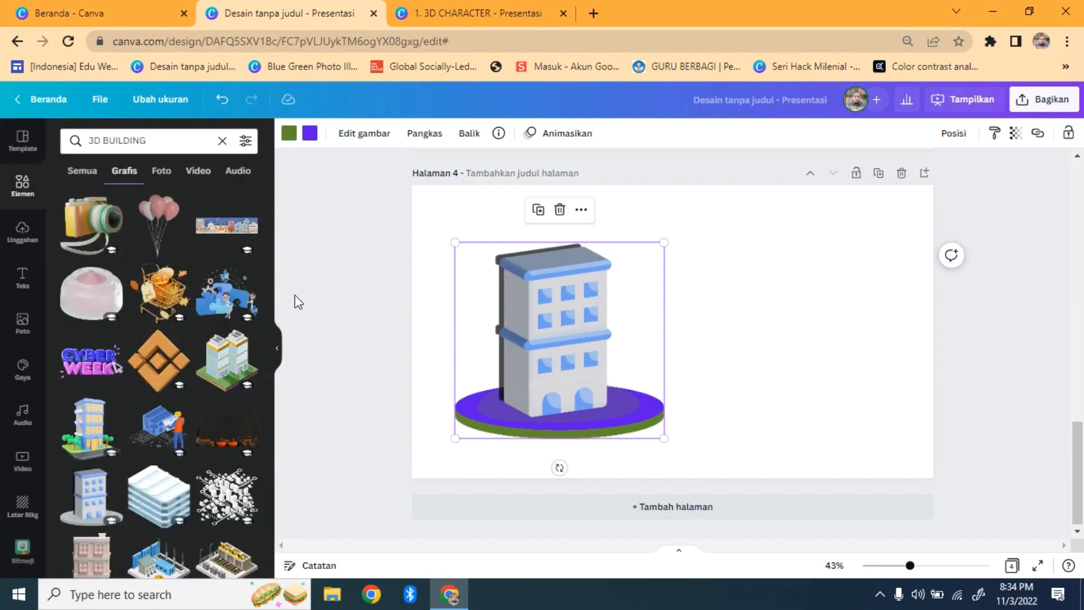
click(246, 369)
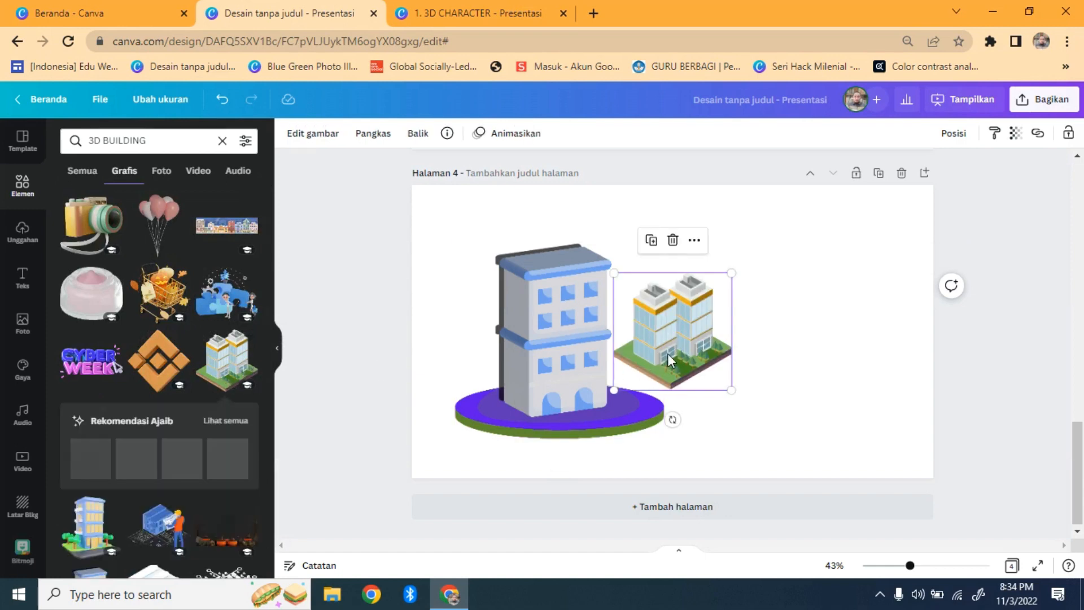
drag(671, 352, 825, 367)
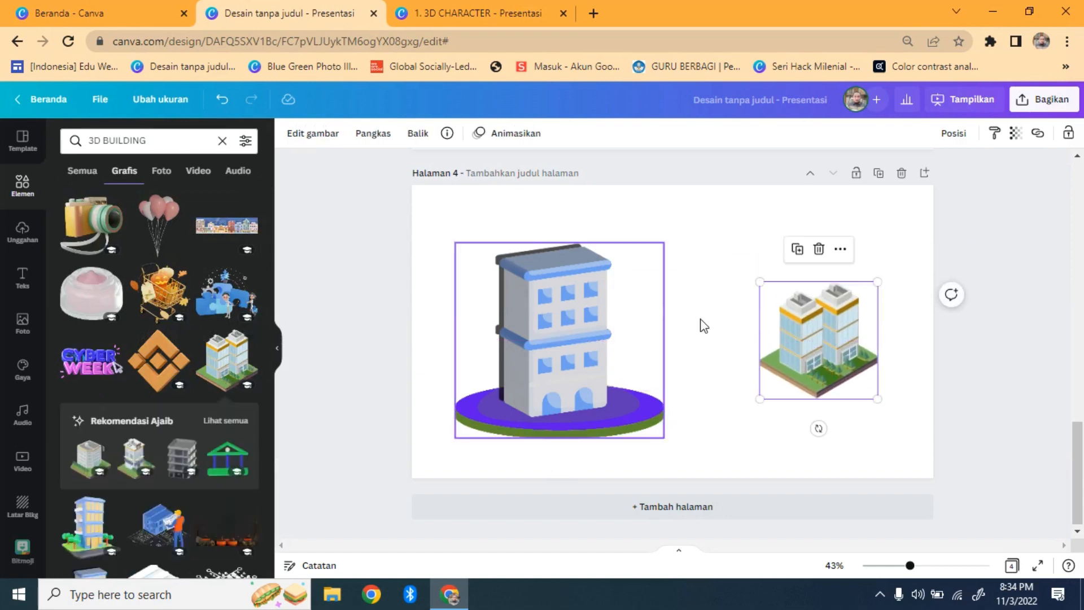
double_click(576, 329)
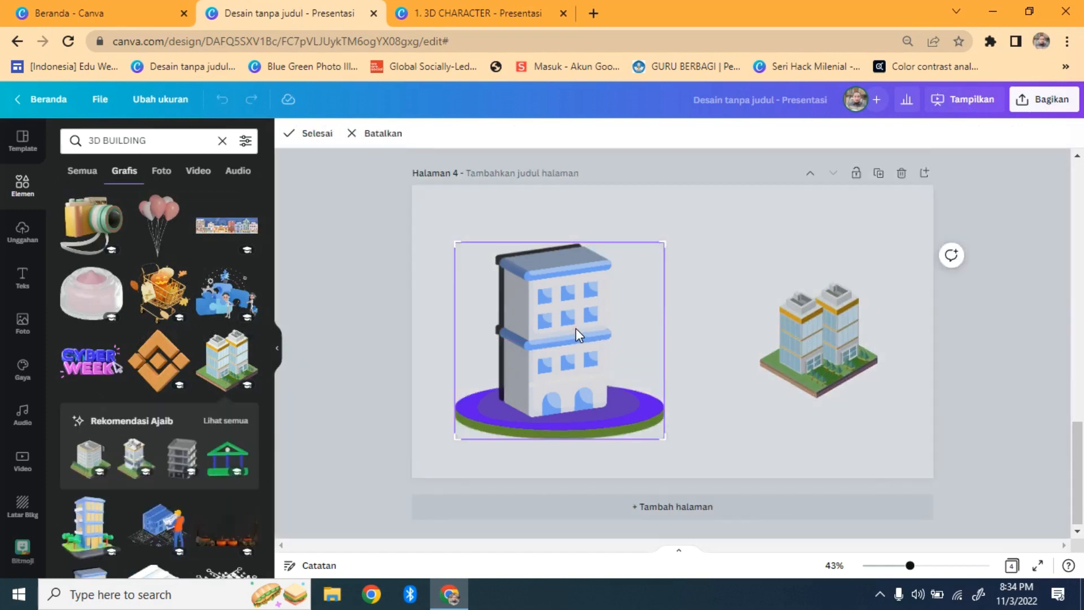
click(822, 331)
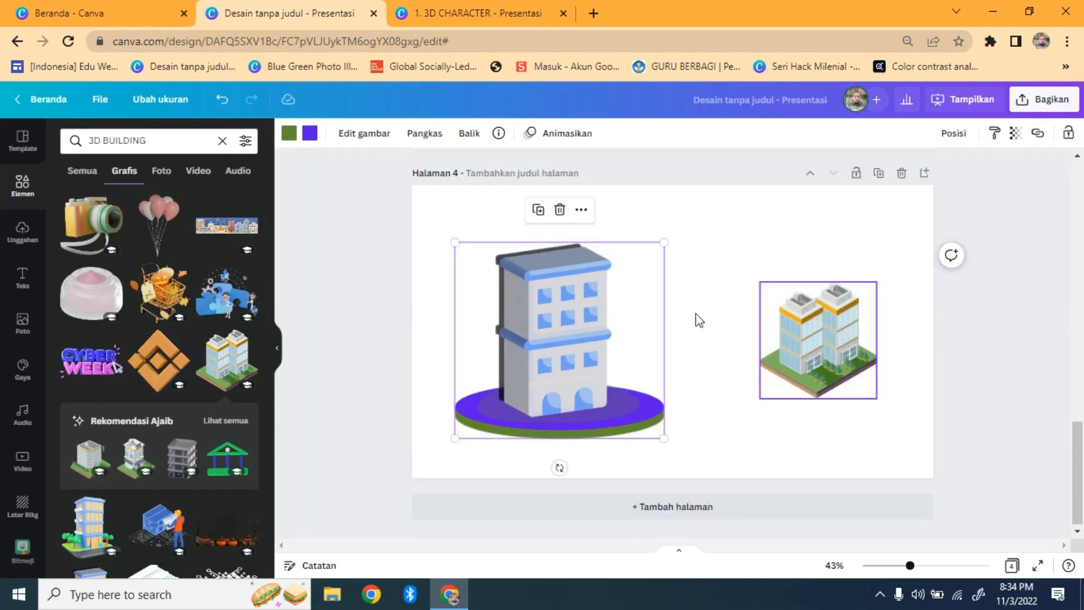
Recolour the rim of the grey building's round base pinkish red, and delete the building from page 4
click(307, 134)
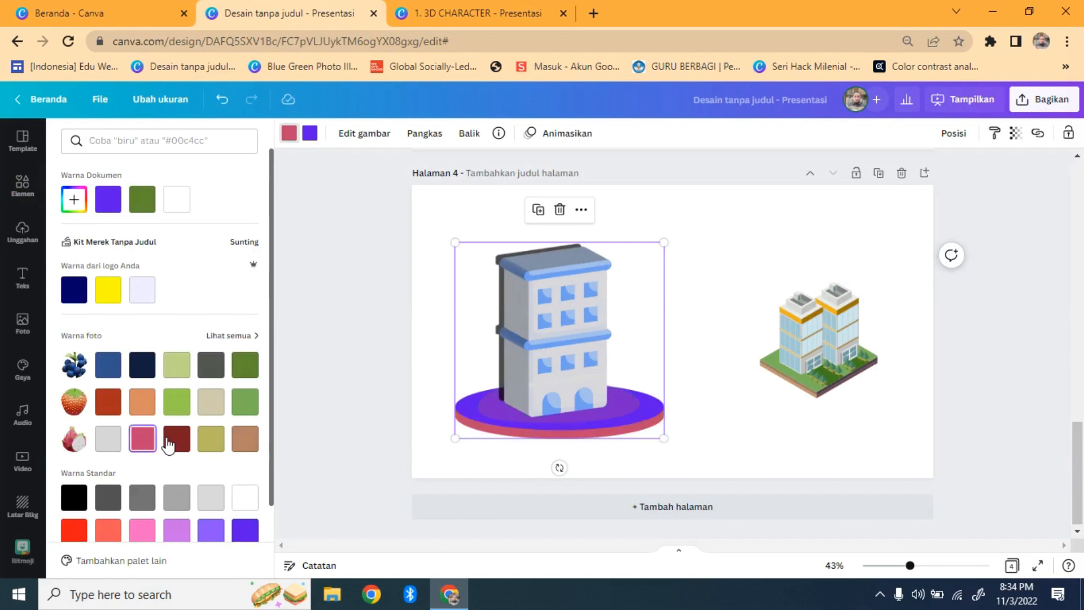
key(Delete)
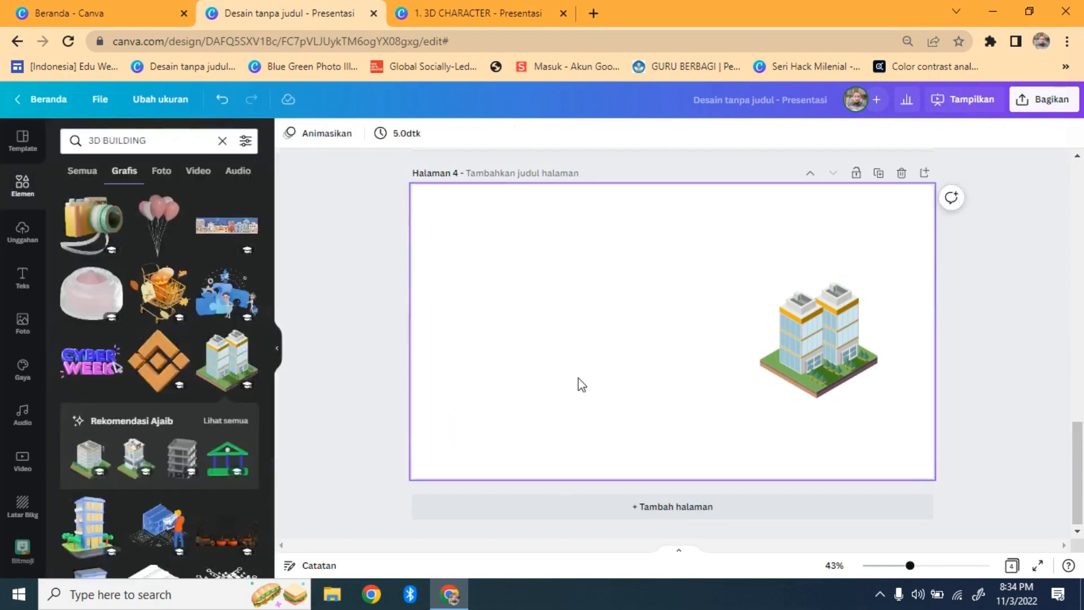
Move the twin-tower building to the upper left area of page 4
click(808, 330)
drag(808, 330, 528, 288)
click(378, 319)
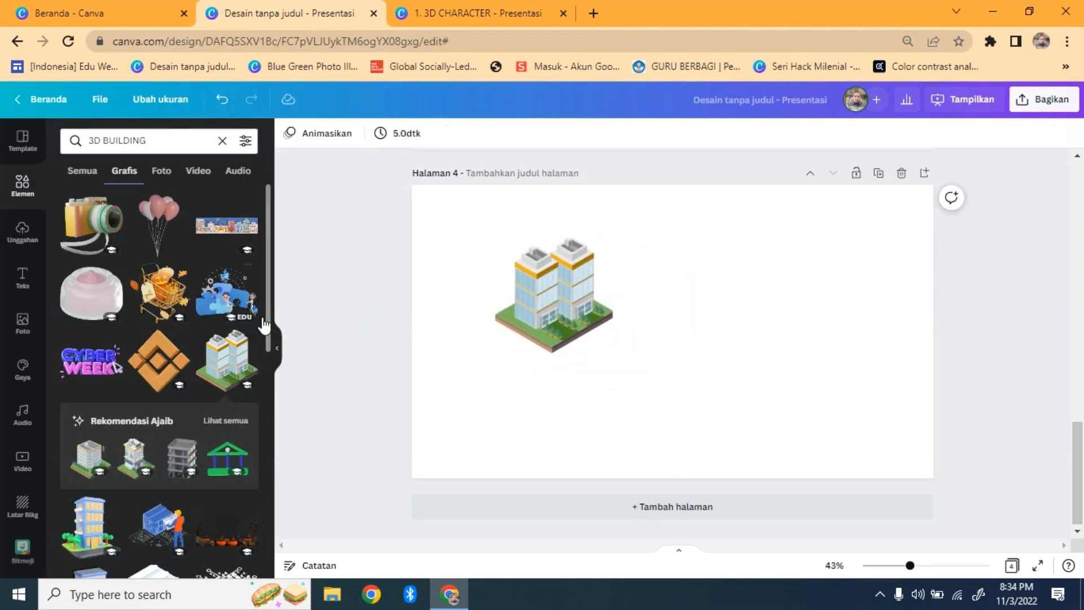
Try the dollar-sign bank and the red MARKET store from the 3D BUILDING graphics on page 4, deleting each one
drag(269, 322, 285, 491)
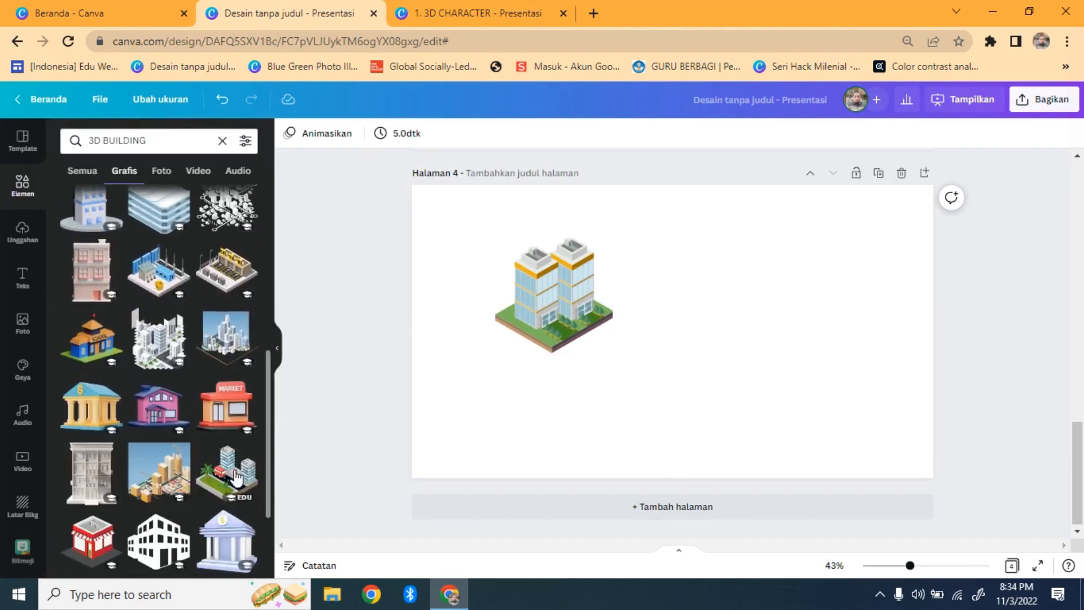
click(91, 407)
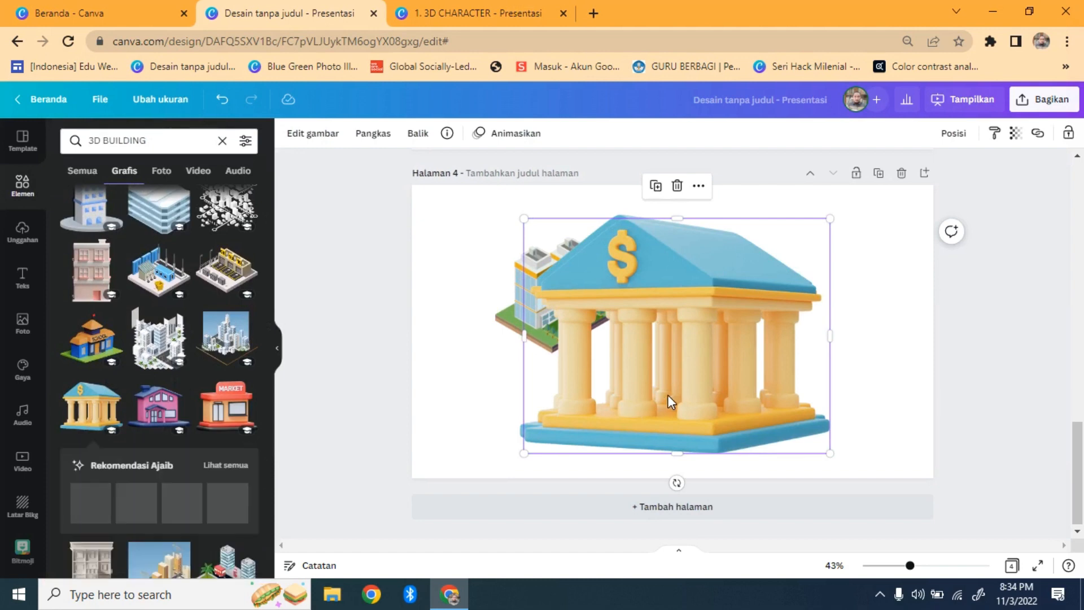
drag(667, 395, 823, 416)
key(Delete)
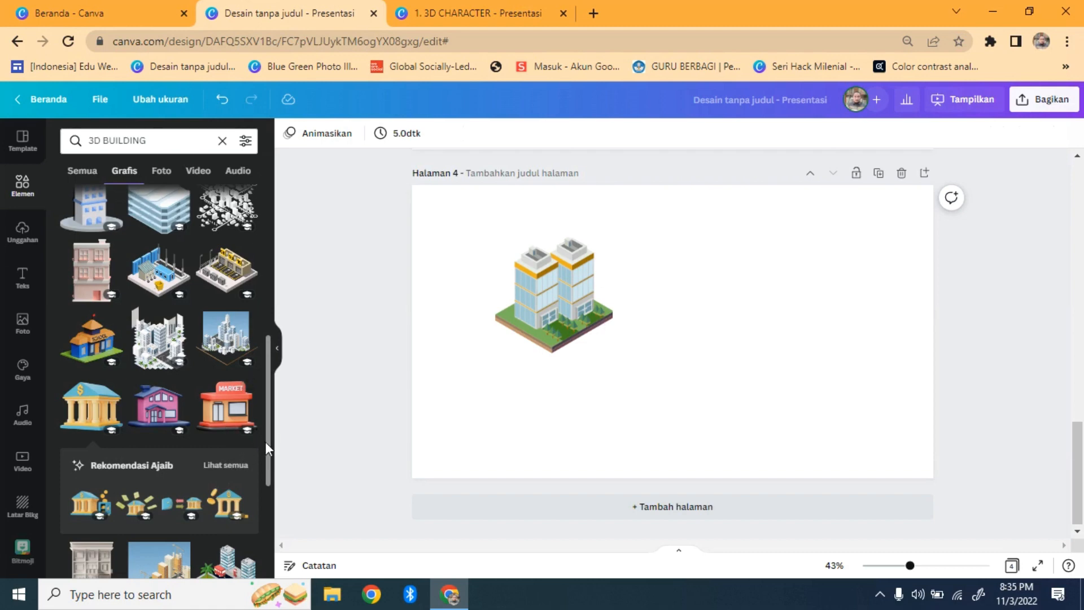
click(227, 405)
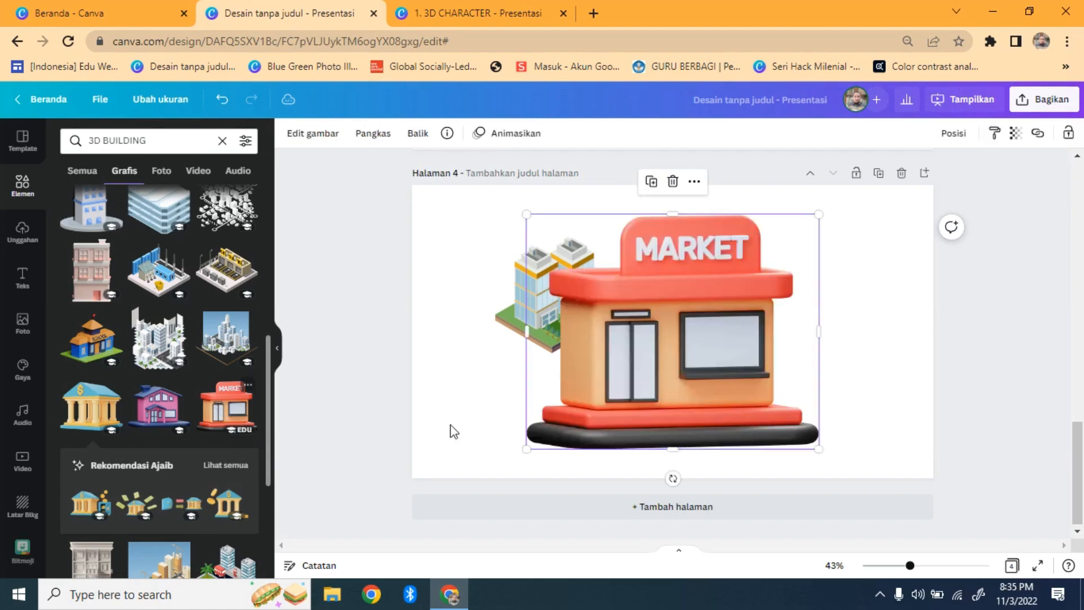
drag(686, 346, 791, 330)
key(Delete)
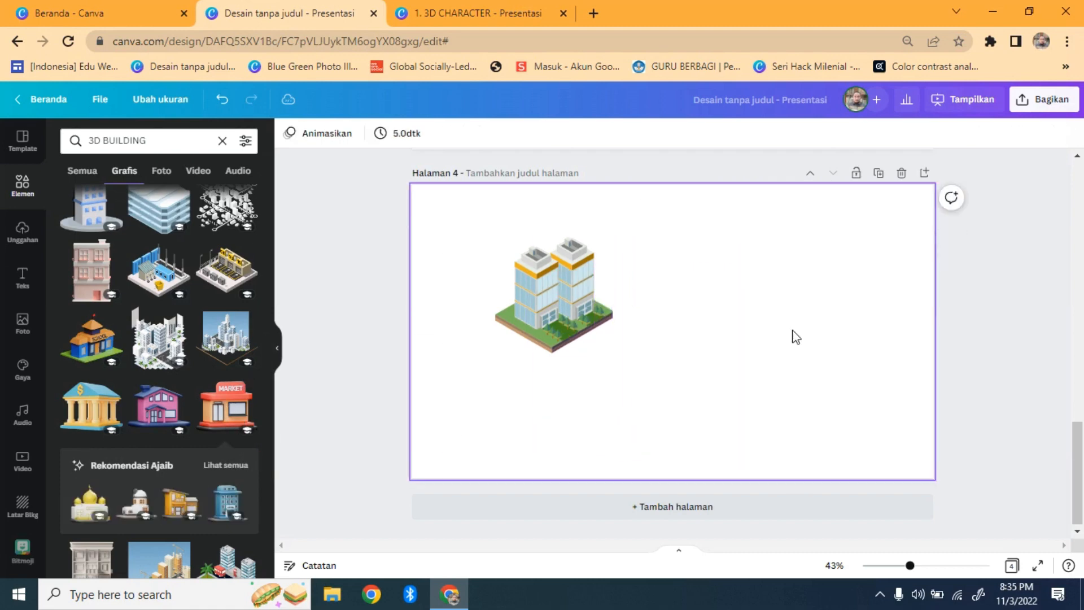
Add the construction site with the yellow crane to page 4, enlarged and placed to the lower right of the twin towers
scroll(246, 474, down, 7)
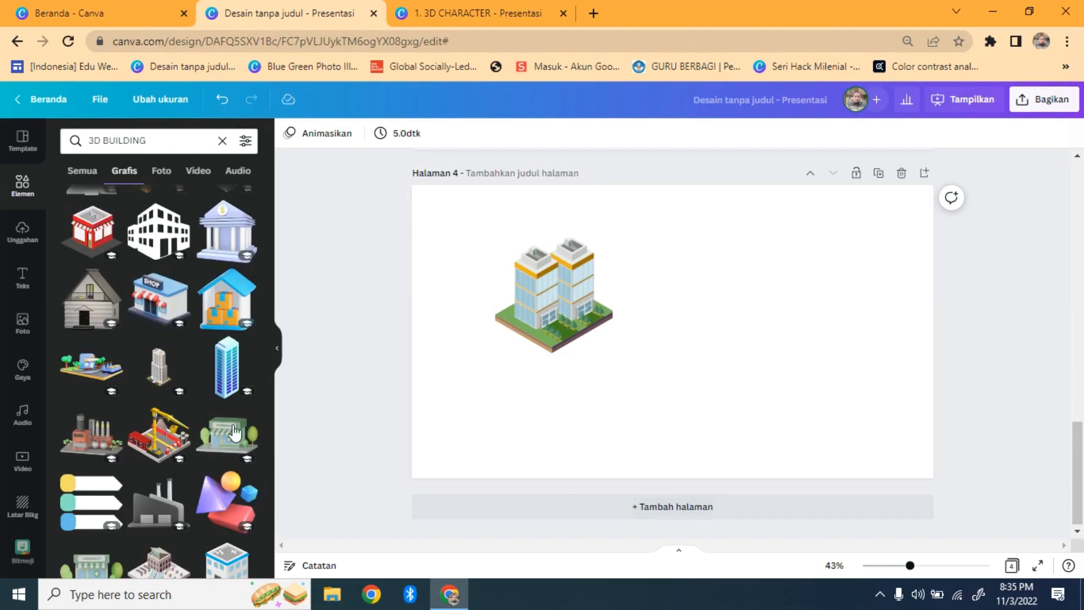
click(160, 436)
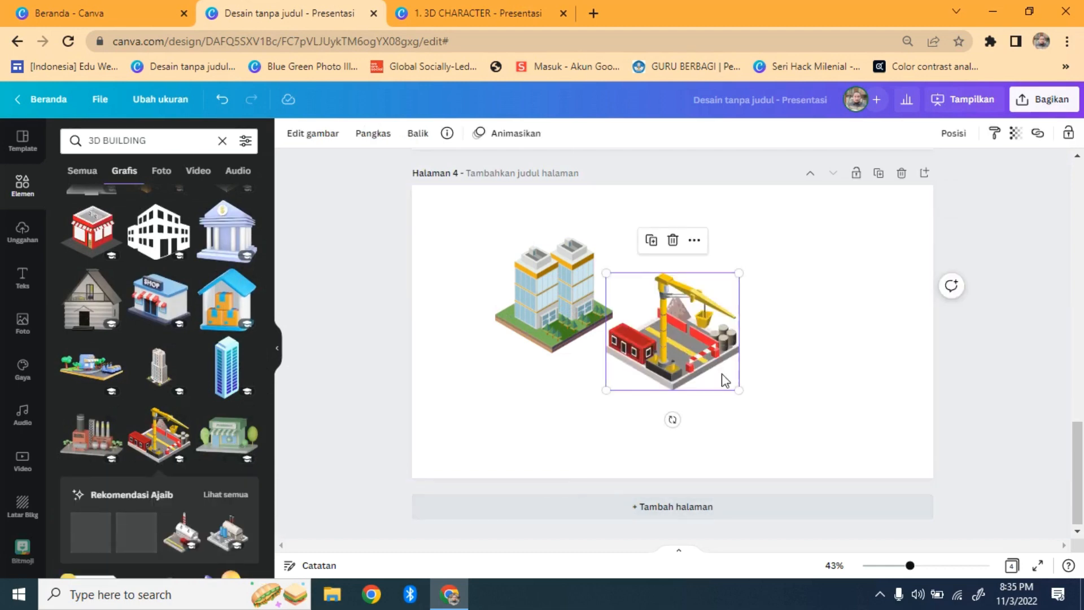
mouse_move(738, 390)
mouse_down()
mouse_move(863, 452)
mouse_move(783, 343)
mouse_move(735, 400)
mouse_up()
click(359, 270)
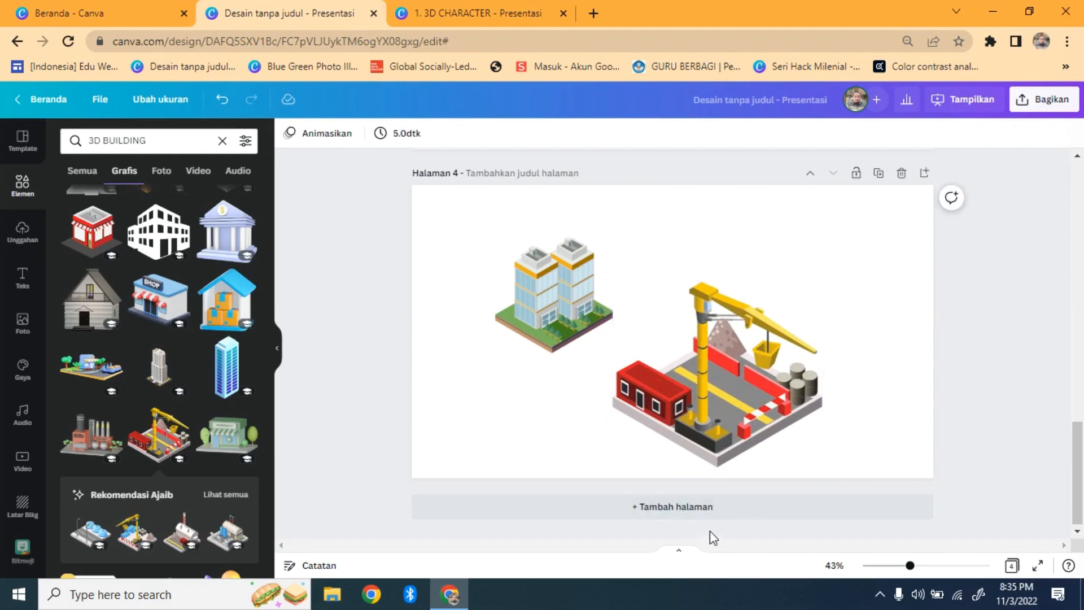
Add a blank page 5 and copy the keyword 3D SHAPES from the list in the 1. 3D CHARACTER presentation
click(702, 511)
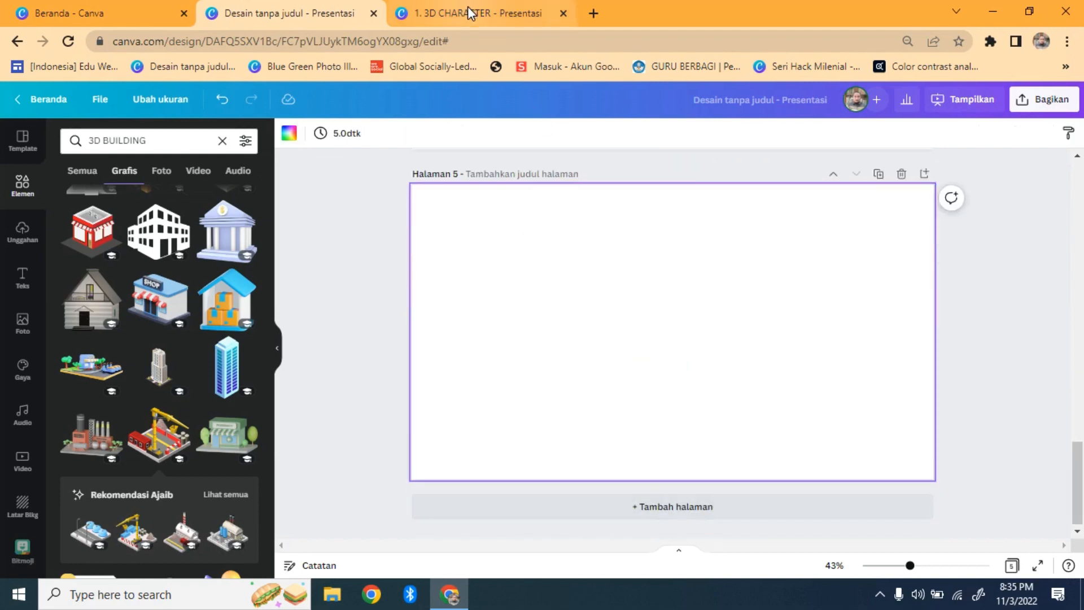
click(468, 8)
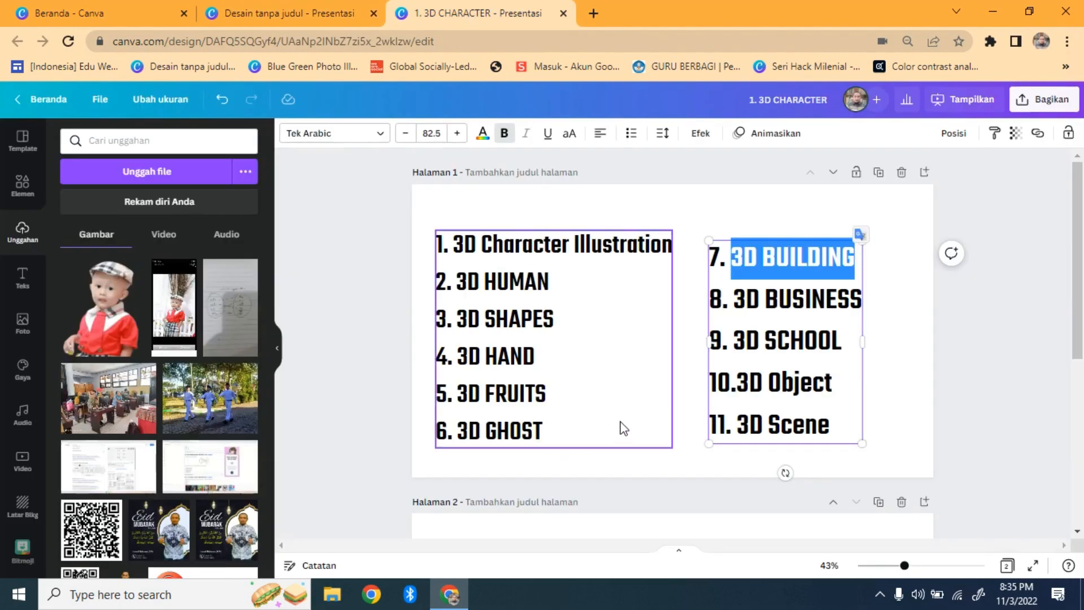
click(469, 326)
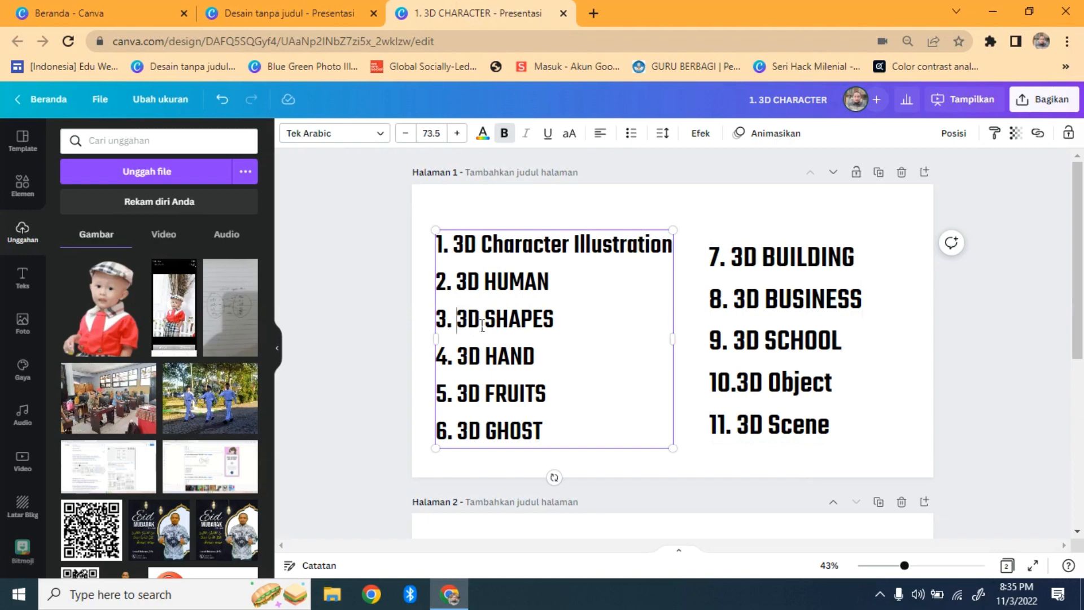
drag(482, 326, 564, 329)
key(ctrl+c)
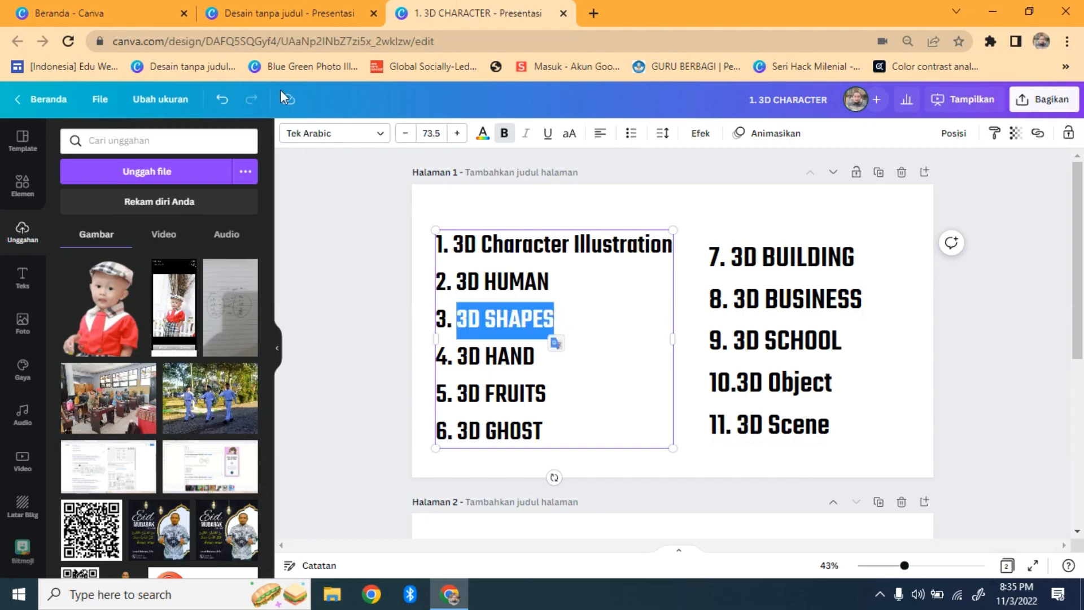
Return to the untitled design and search the graphics library for the copied keyword 3D SHAPES
click(251, 15)
click(7, 188)
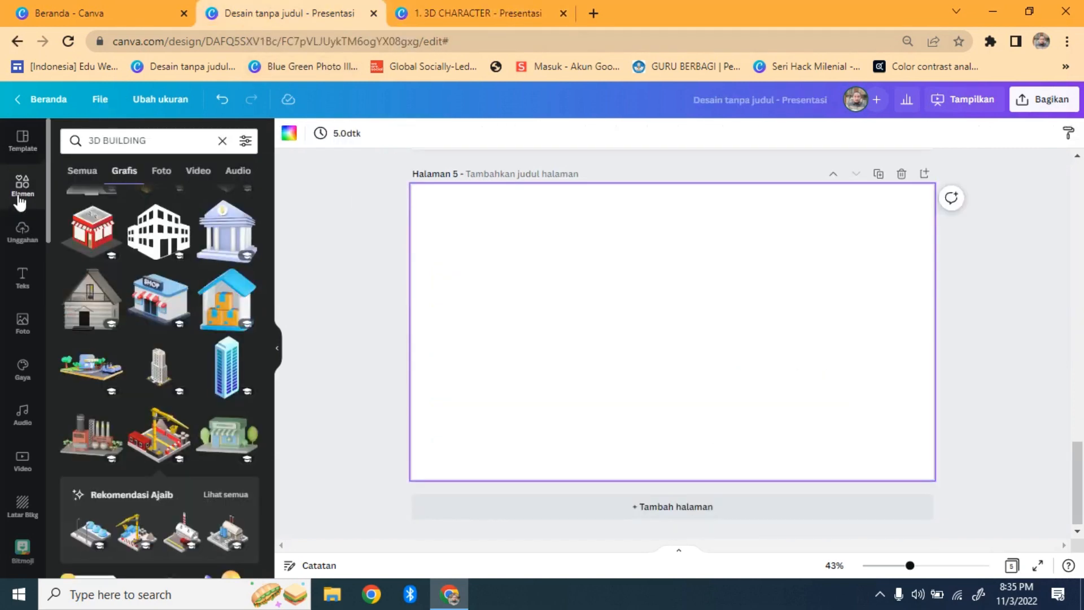
click(158, 145)
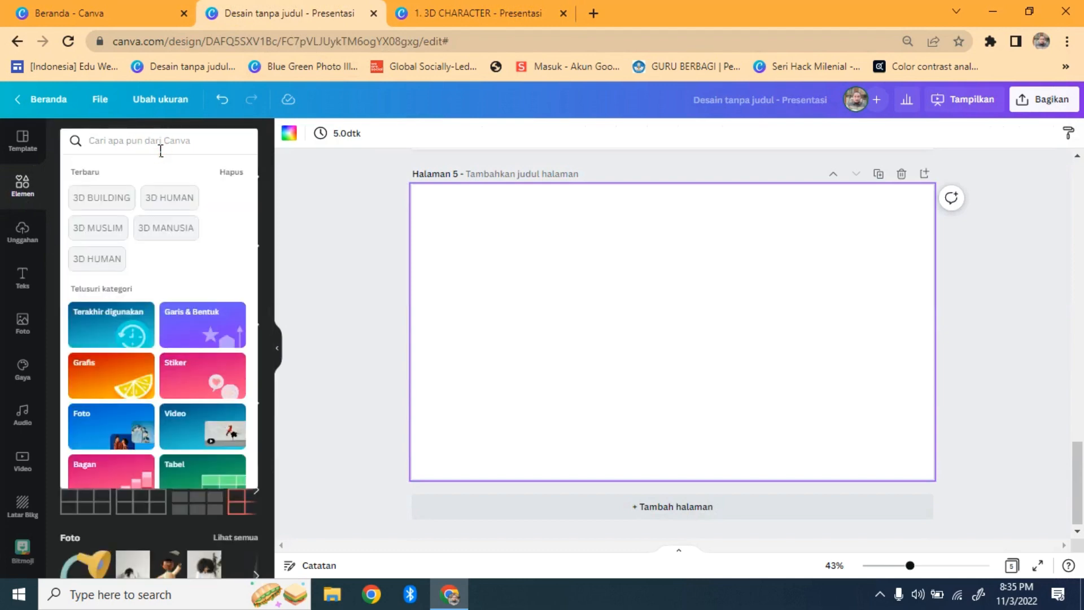
key(ctrl+v)
key(Return)
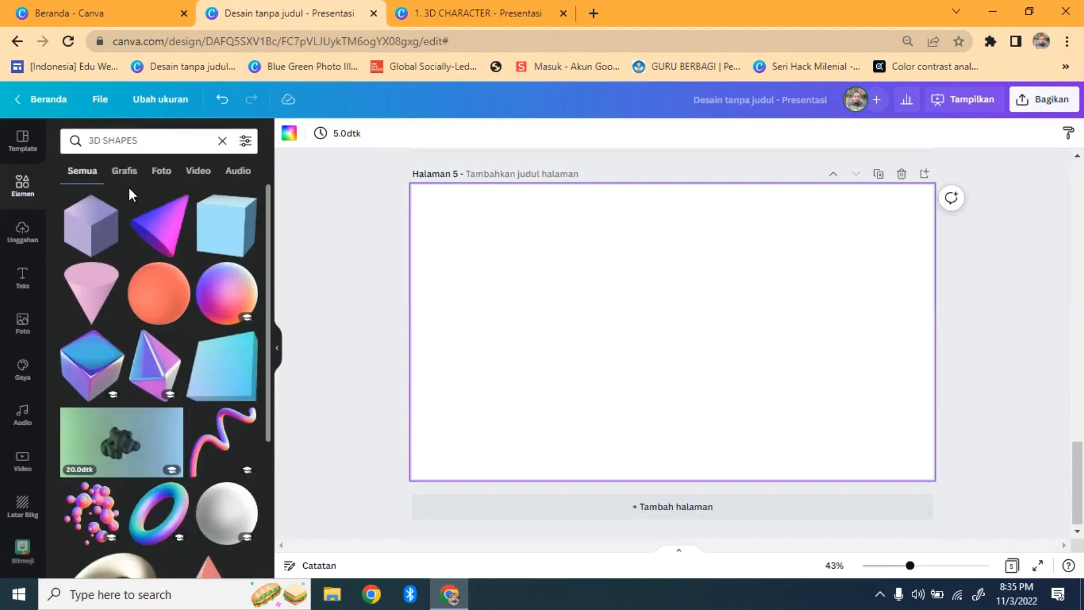
click(130, 176)
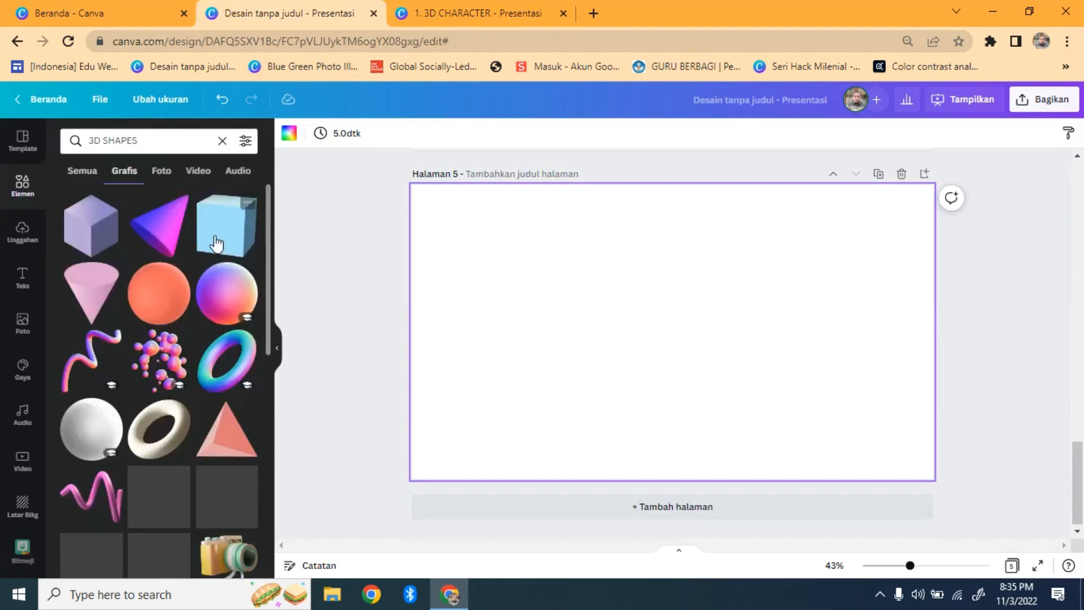
Add the purple cube to the upper left of page 5 and a reduced blue-pink cone beside it
click(105, 240)
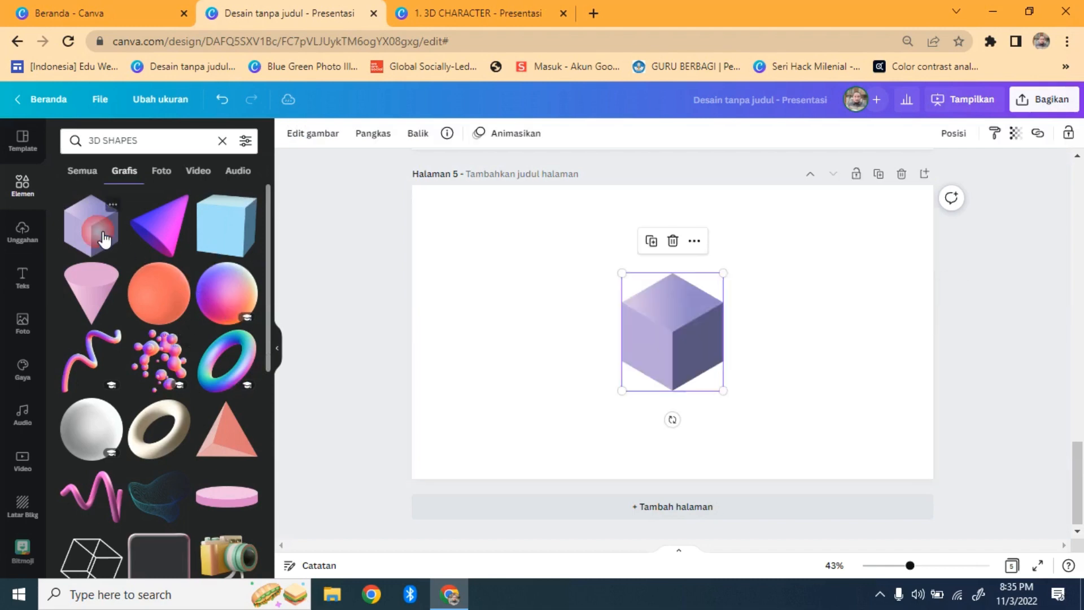
drag(662, 342, 483, 293)
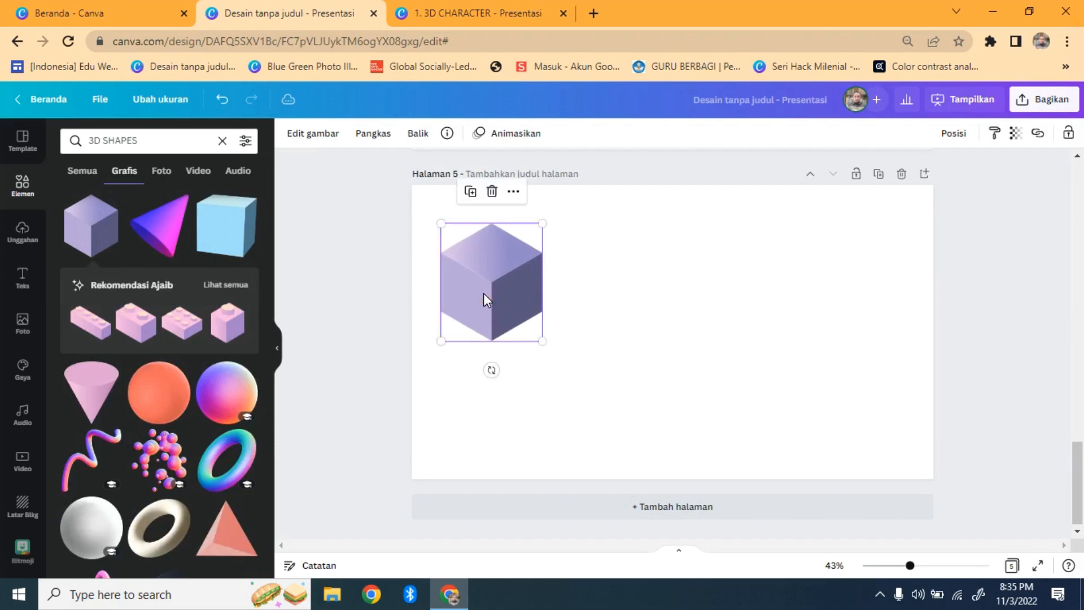
click(177, 239)
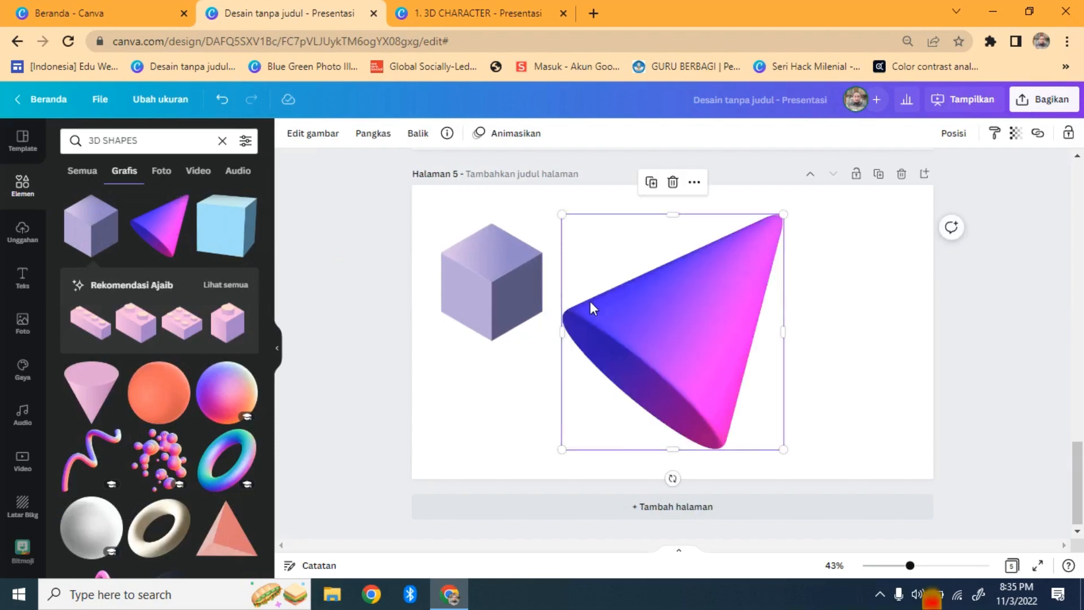
drag(562, 217, 660, 274)
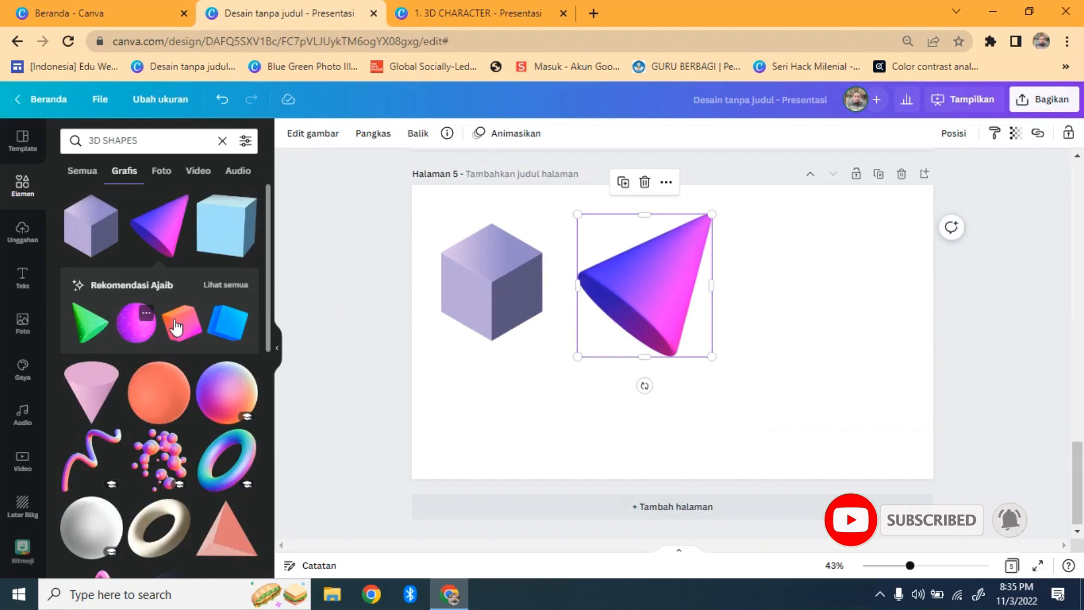
Browse all graphics recommended for the blue-pink cone and return to the 3D SHAPES results
click(225, 293)
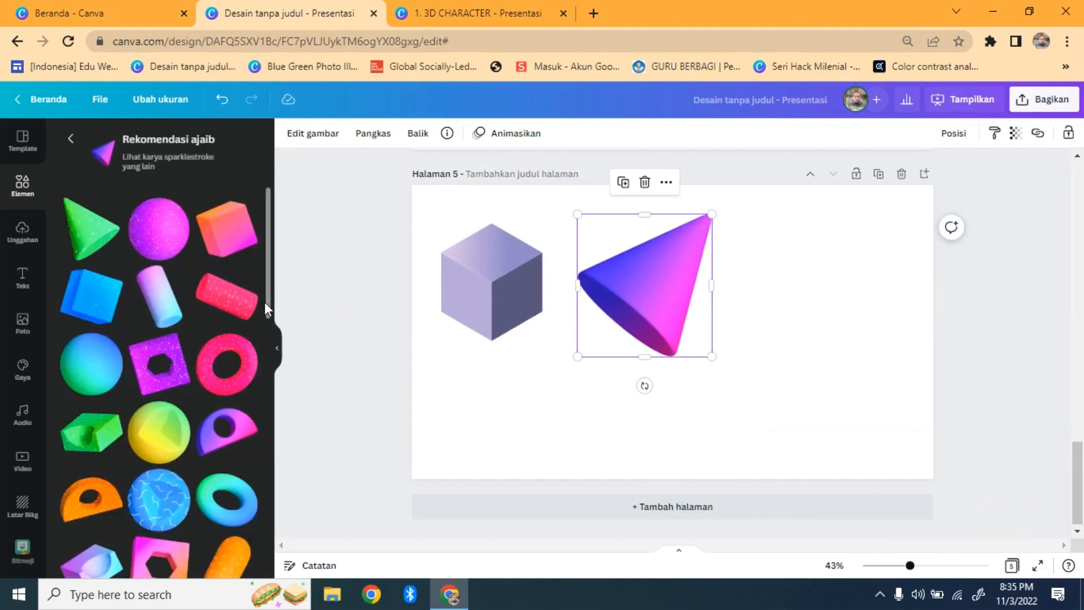
scroll(267, 306, down, 2)
drag(275, 365, 288, 245)
click(72, 139)
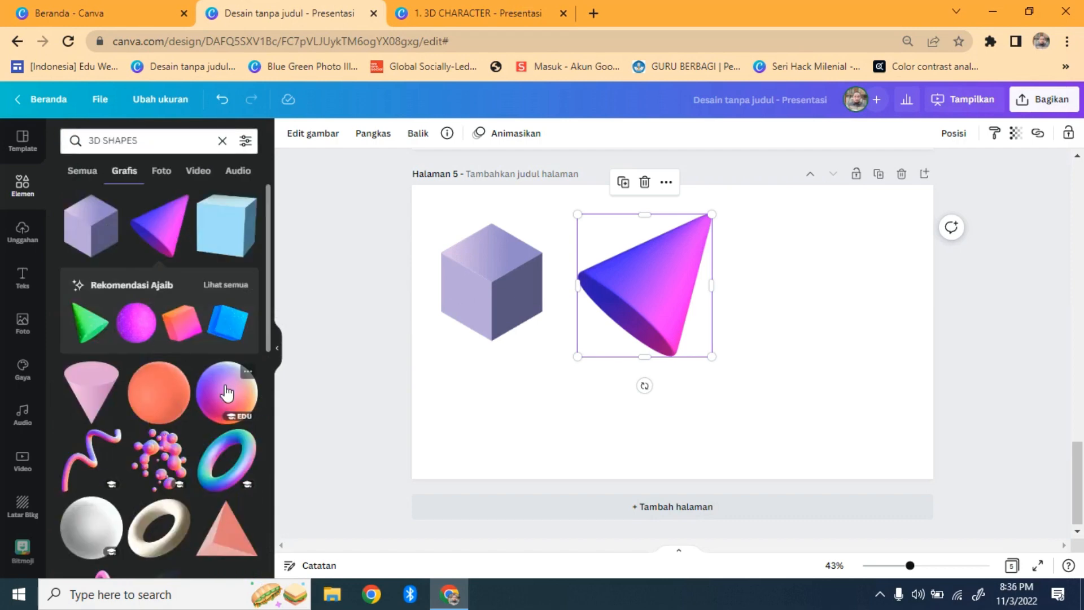
Add the multicoloured gradient sphere to page 5 and browse the full set of graphics recommended for it
click(241, 403)
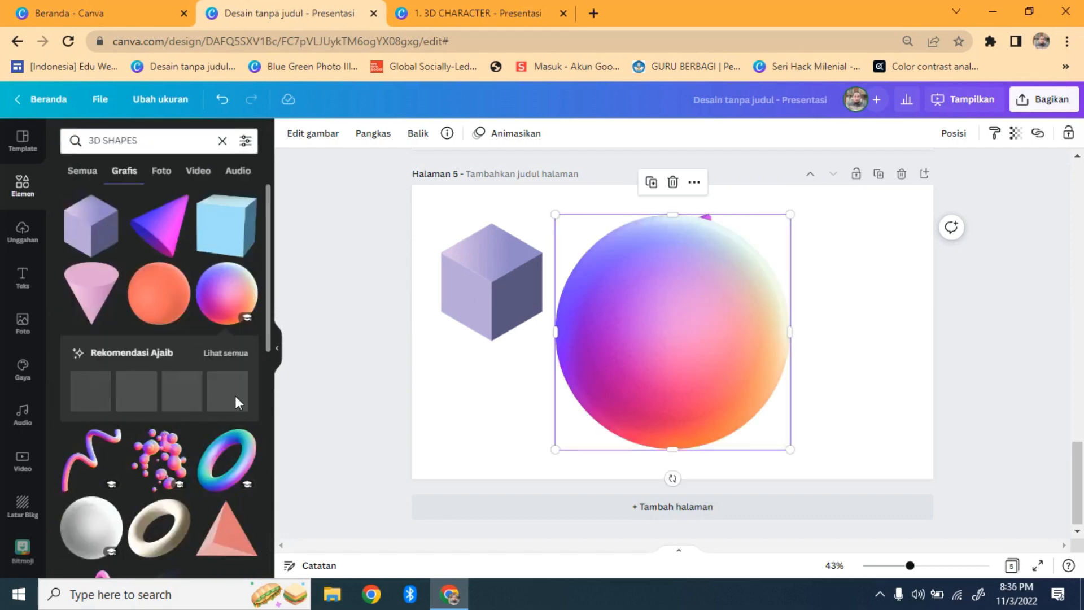
click(234, 361)
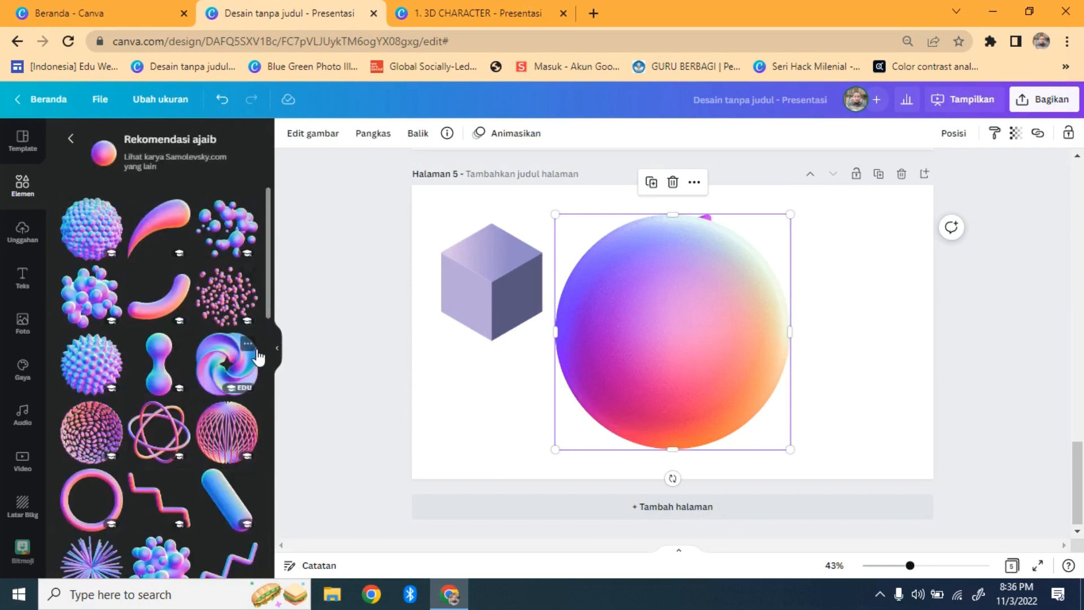
scroll(268, 307, down, 1)
scroll(277, 344, down, 10)
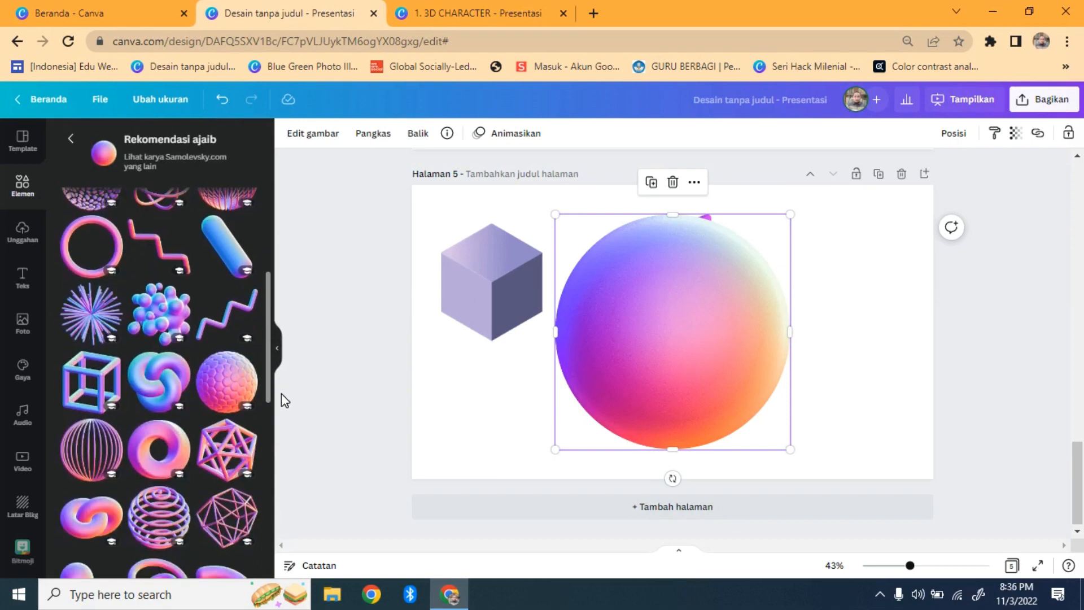
Replace the gradient sphere with the recommended sphere made of rings, placed on the right half of page 5
click(466, 430)
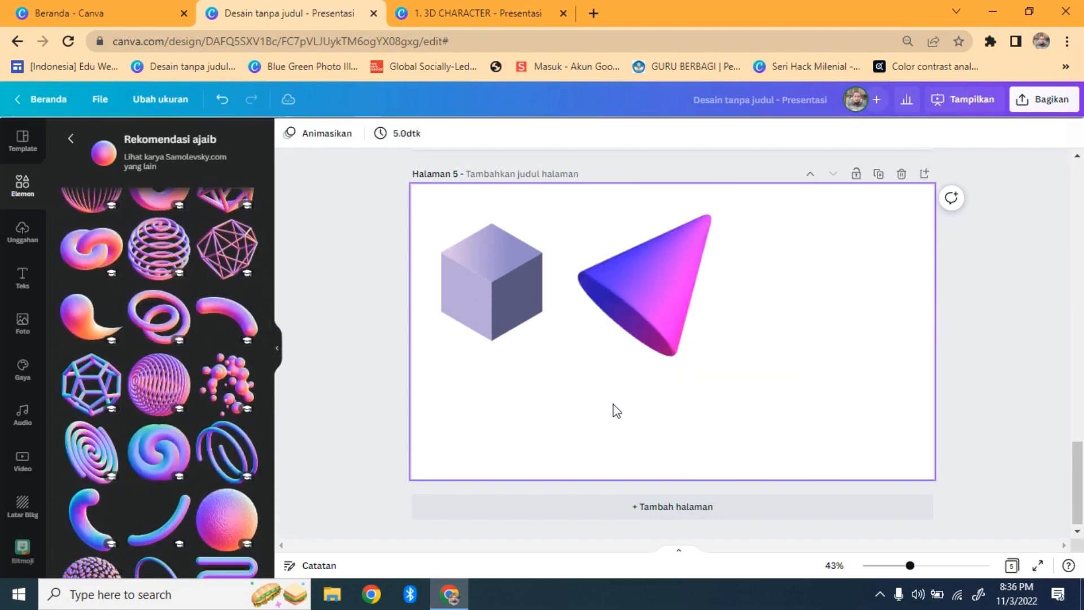
click(159, 389)
drag(647, 333, 736, 340)
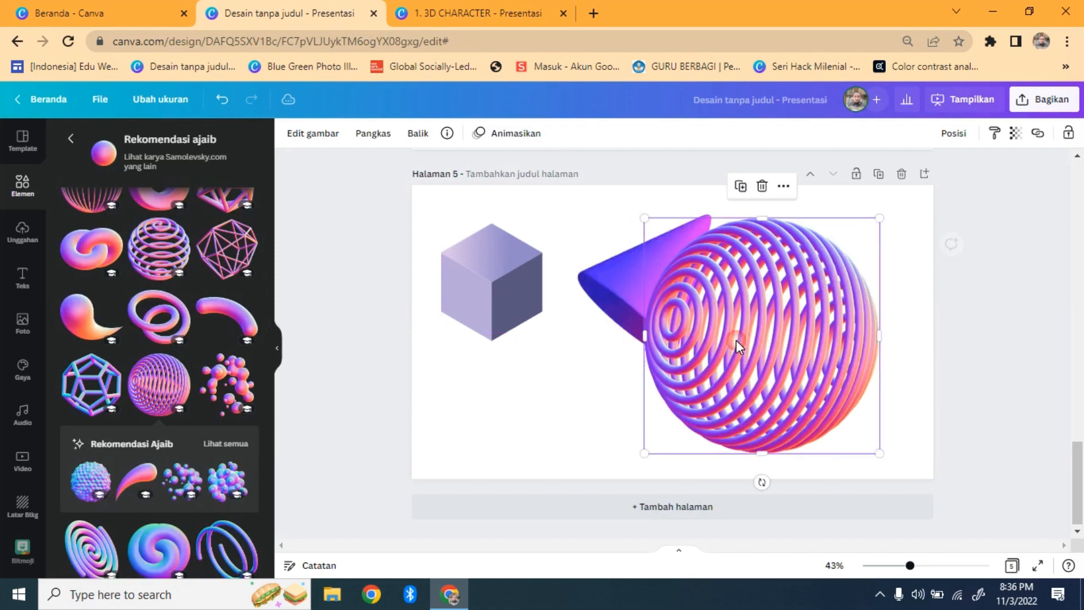
Add the recommended sphere made of small pebbles to page 5, shrink it and place it below the purple cube
scroll(273, 496, down, 5)
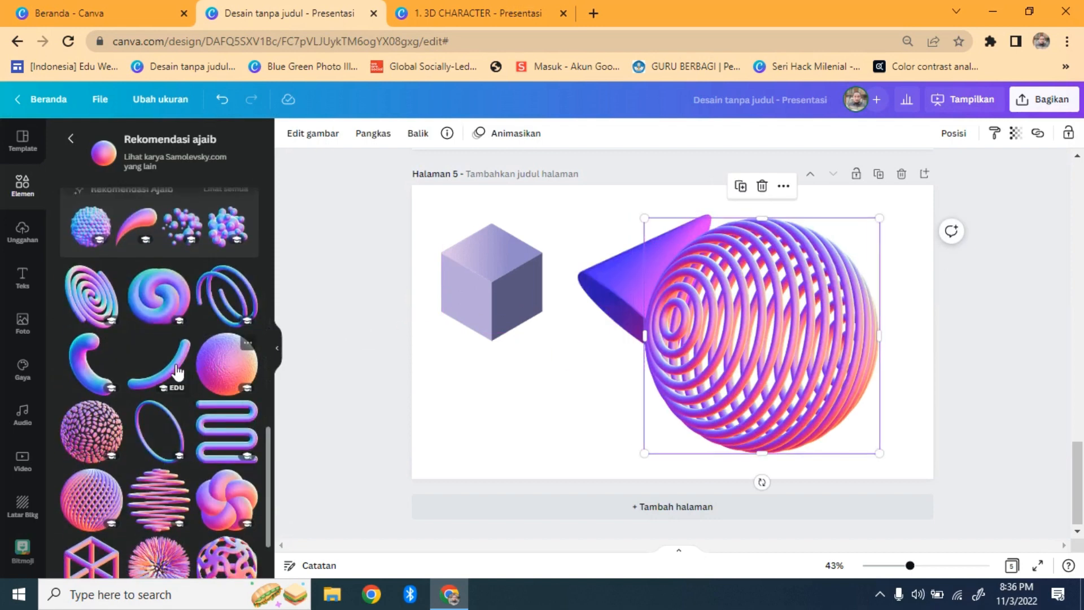
click(102, 428)
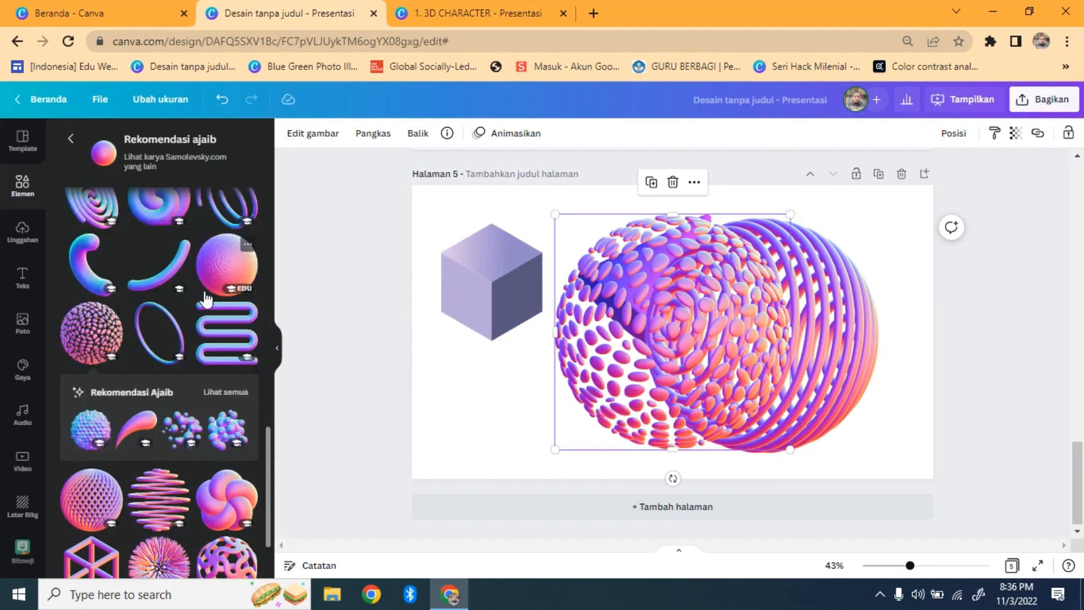
click(221, 390)
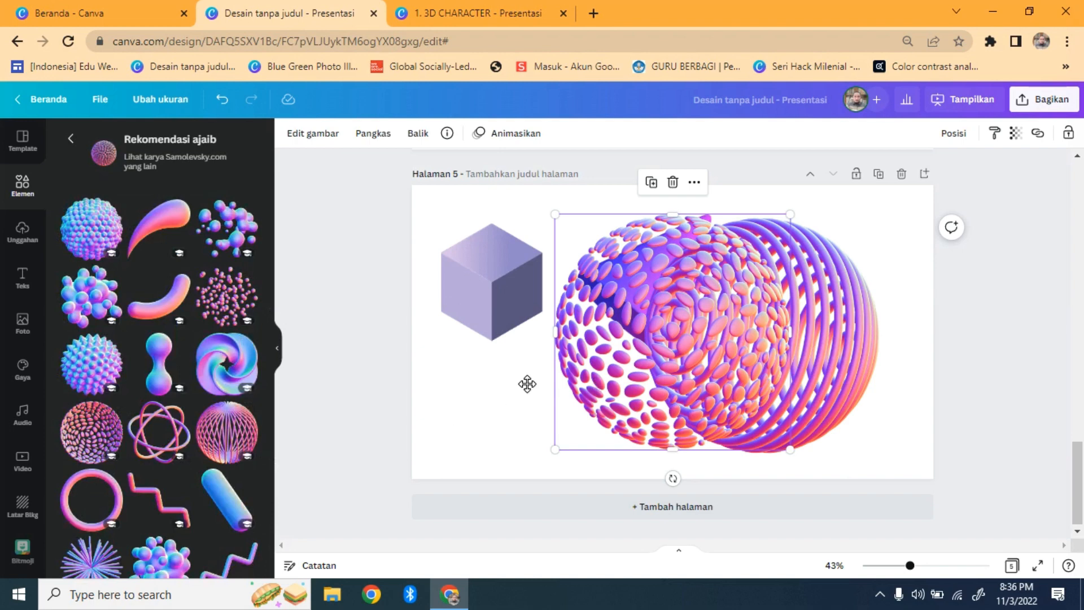
drag(598, 383, 523, 399)
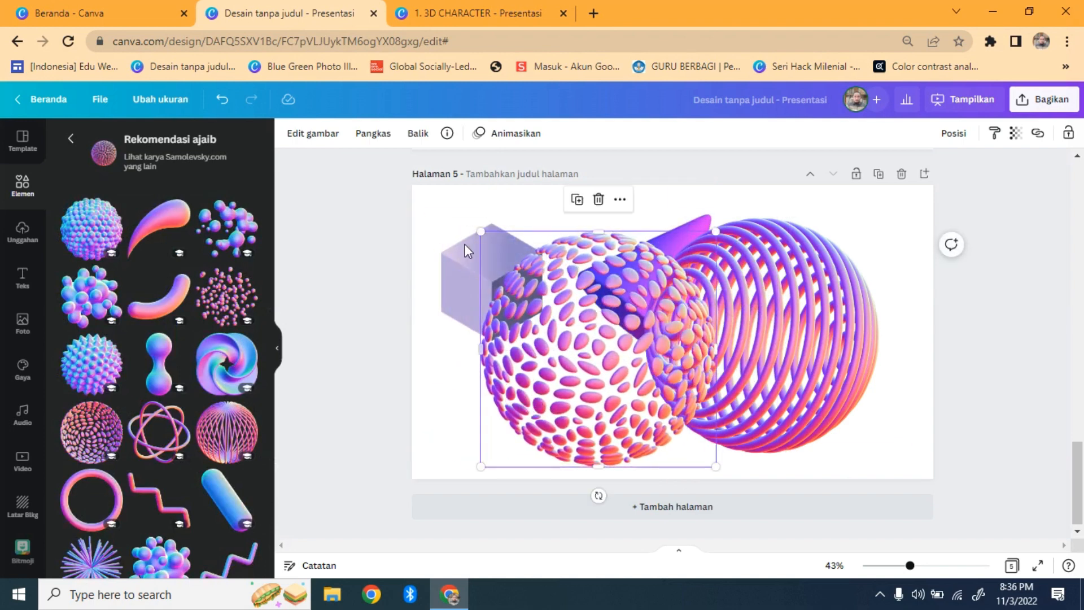
drag(480, 232, 563, 309)
drag(570, 384, 479, 384)
click(380, 397)
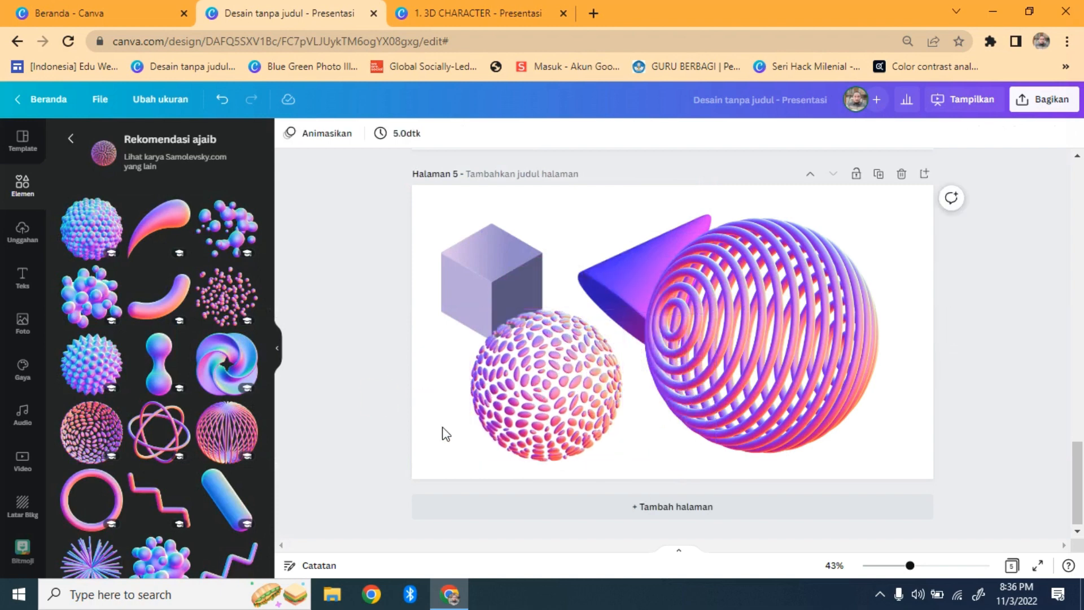
Add a blank sixth page to the untitled design, and copy the keyword "3D Character Illustration" from the 3D CHARACTER presentation
click(662, 507)
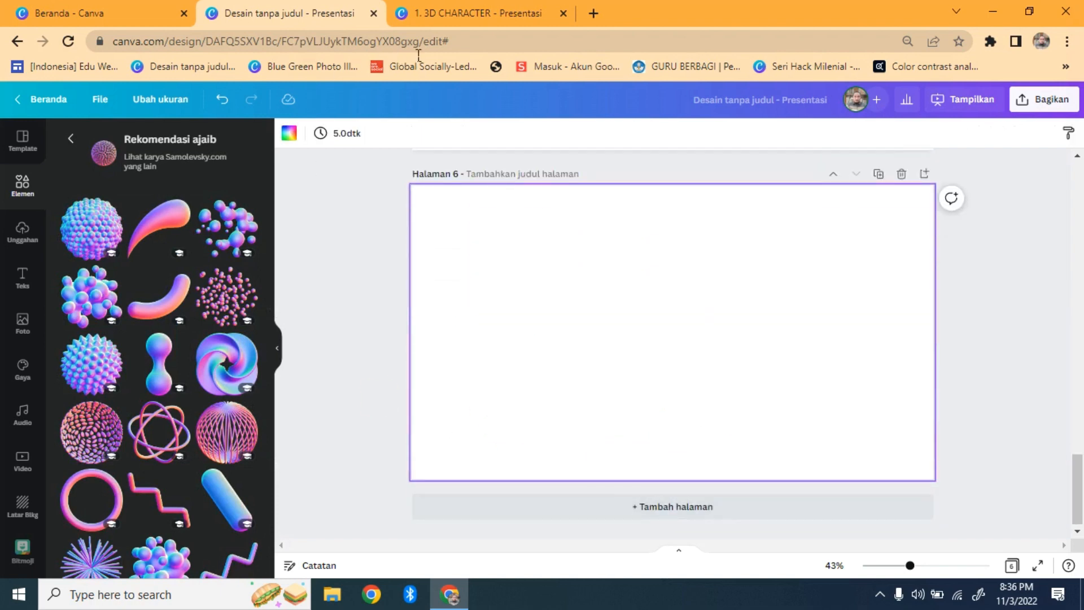
click(444, 10)
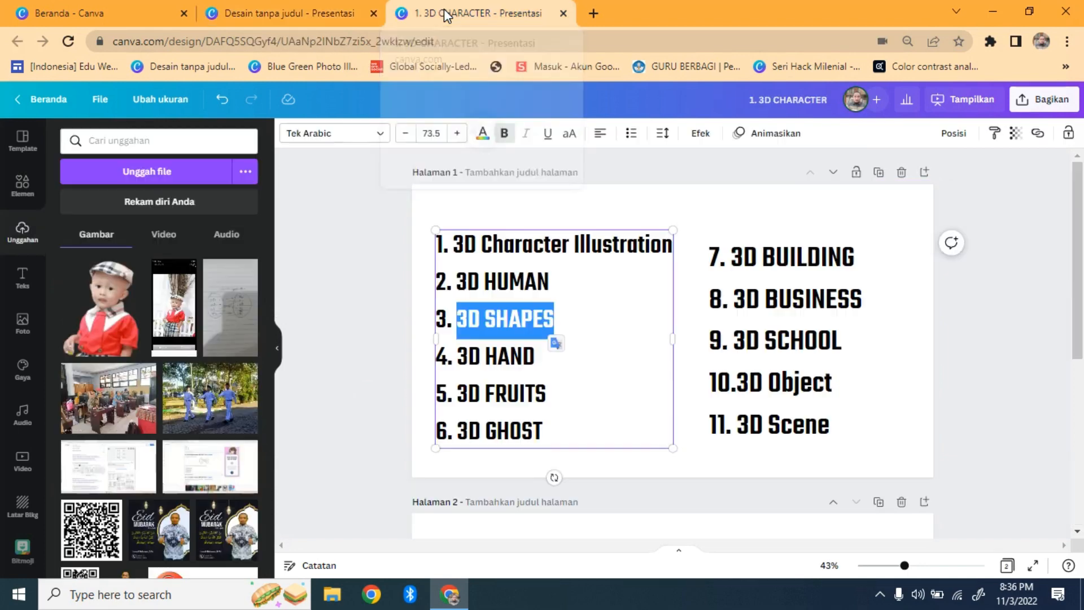
click(754, 349)
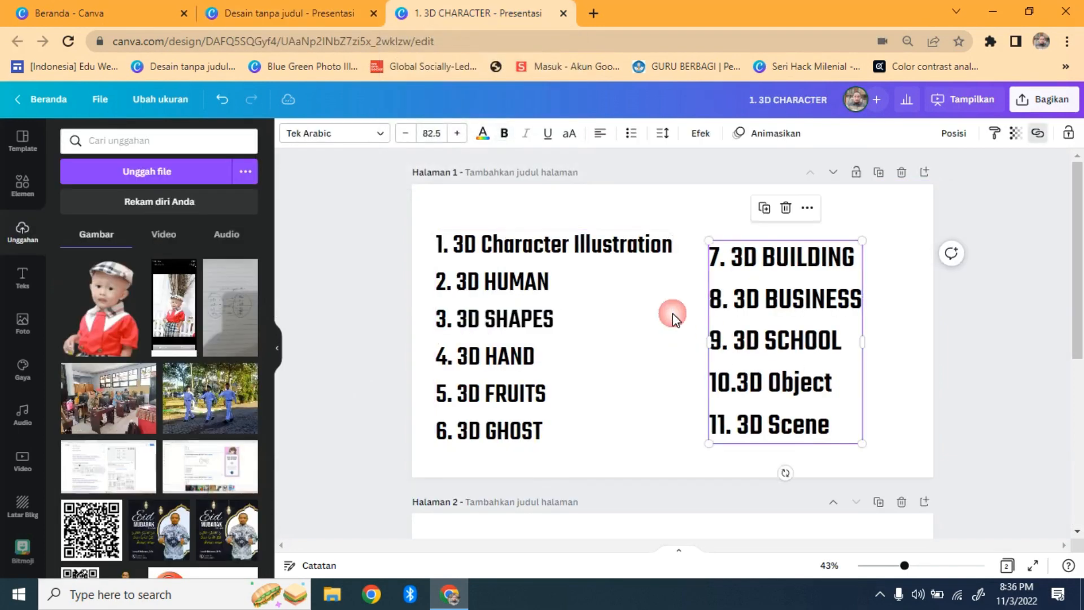
double_click(614, 254)
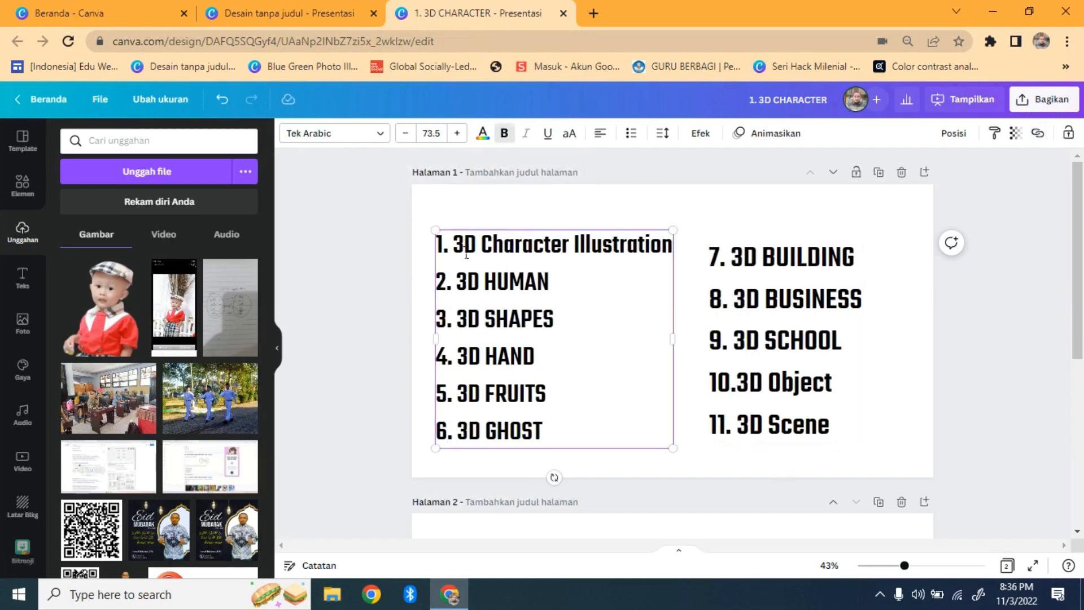
drag(454, 255, 675, 255)
key(ctrl+c)
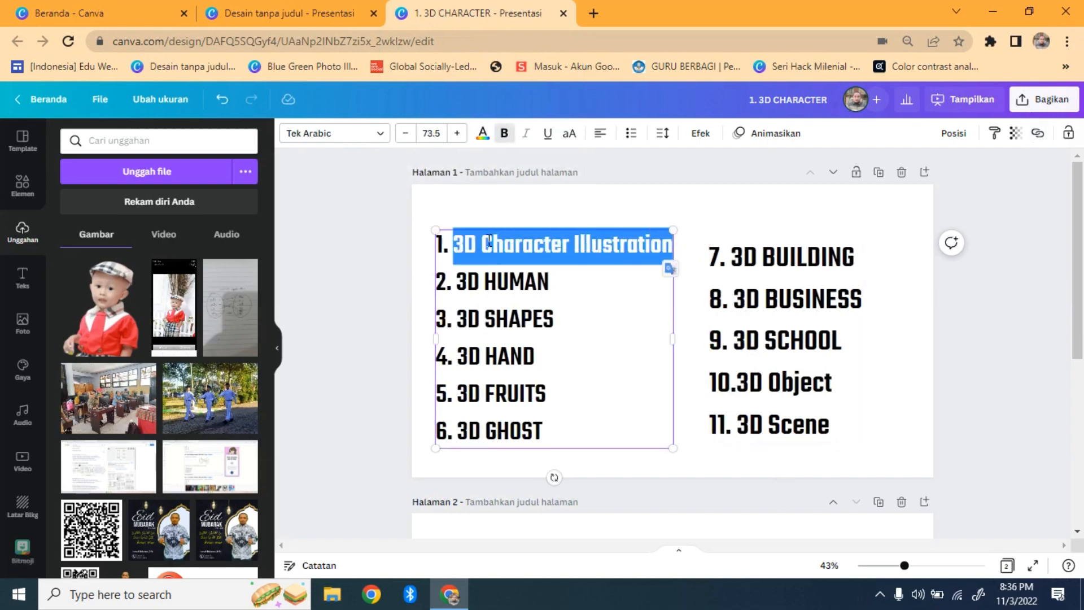
Search the elements for "3D Character Illustration", go to blank page 2 and limit the results to graphics
click(22, 185)
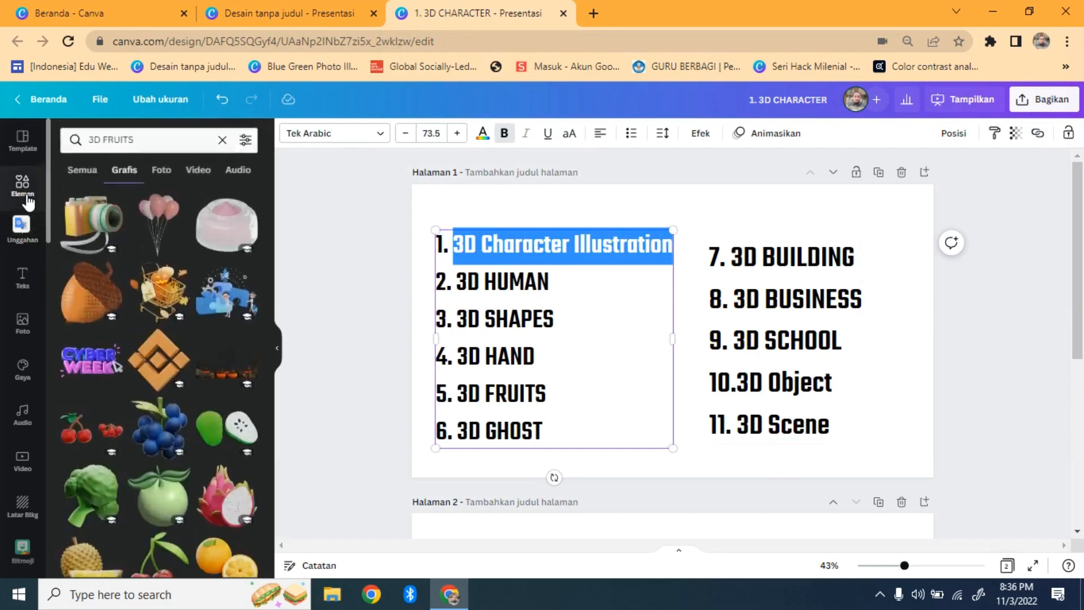
click(222, 142)
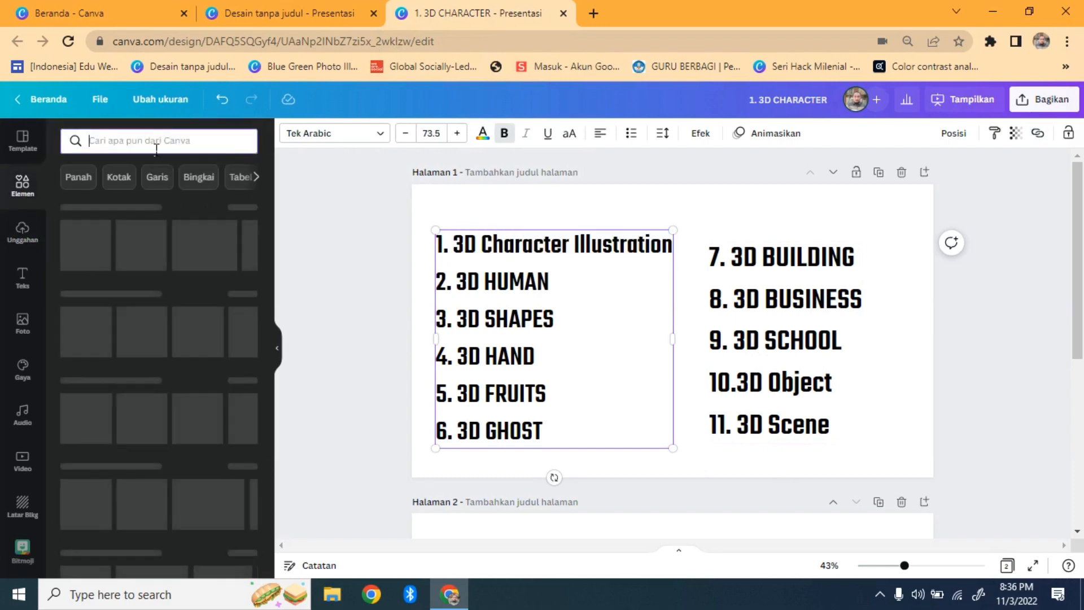
key(ctrl+v)
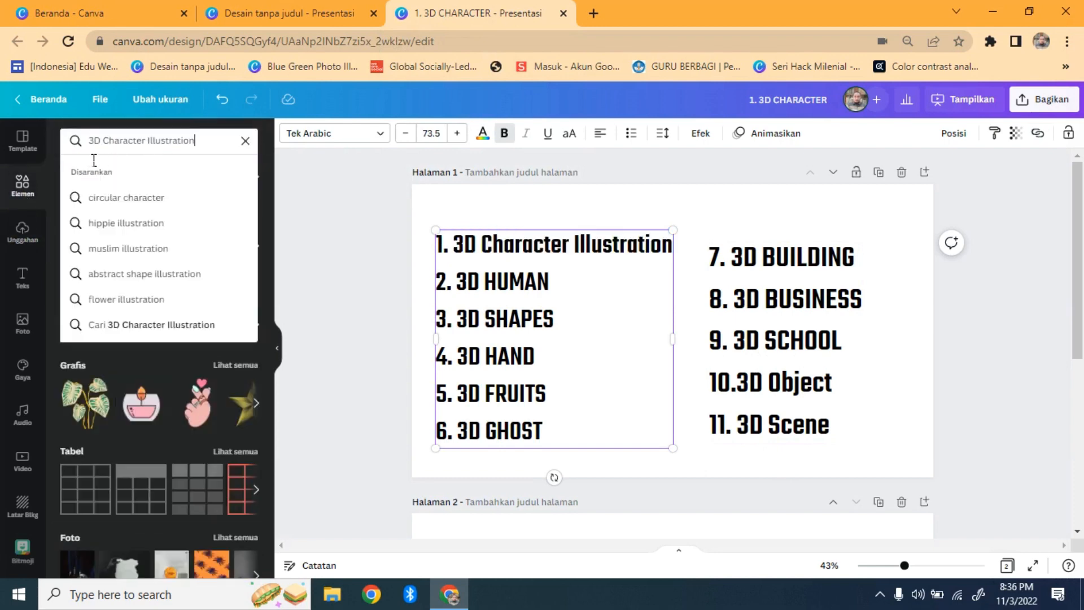
key(Return)
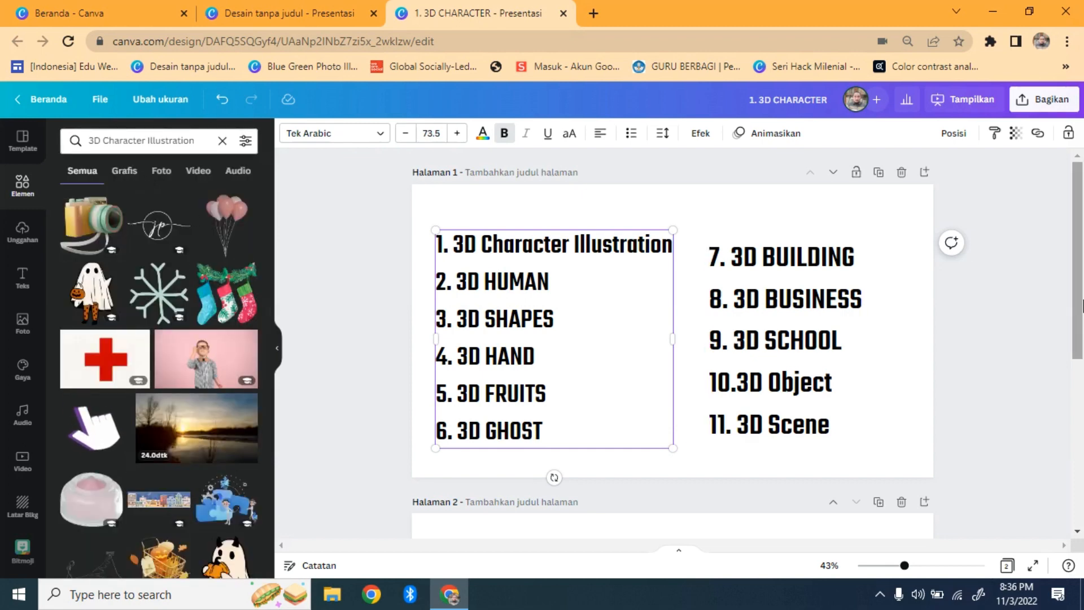
drag(1078, 324, 1081, 490)
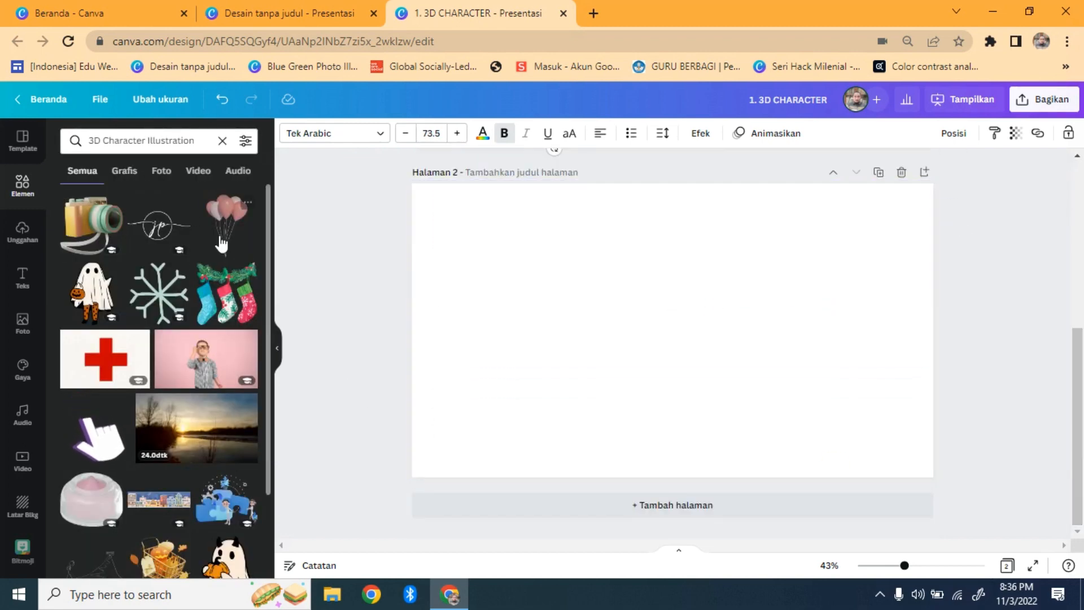
click(132, 173)
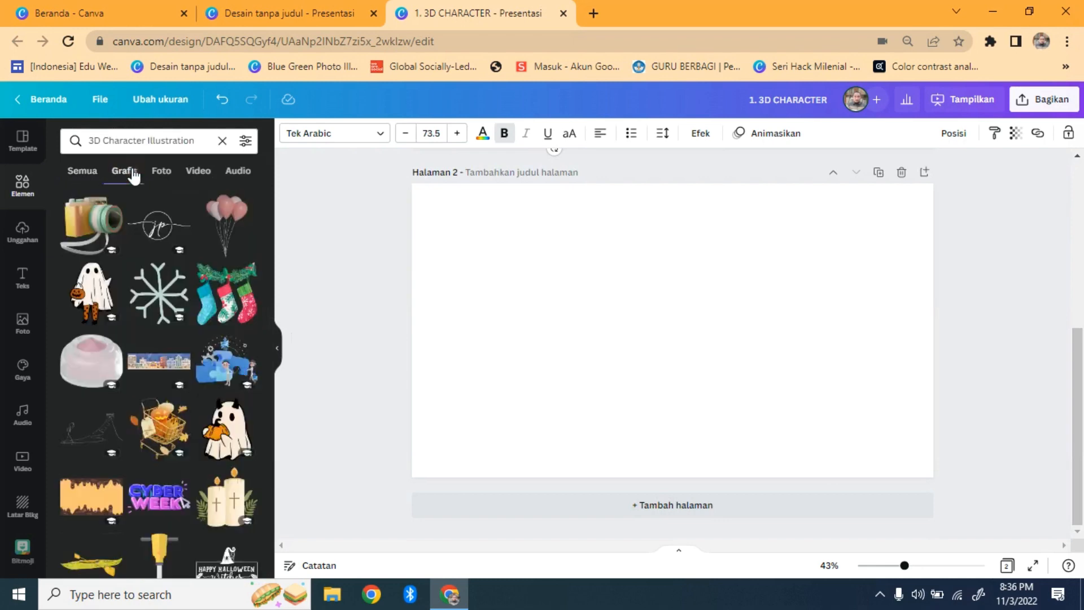
Shorten the element search to "3D Character"
drag(195, 142, 153, 146)
key(BackSpace)
key(Return)
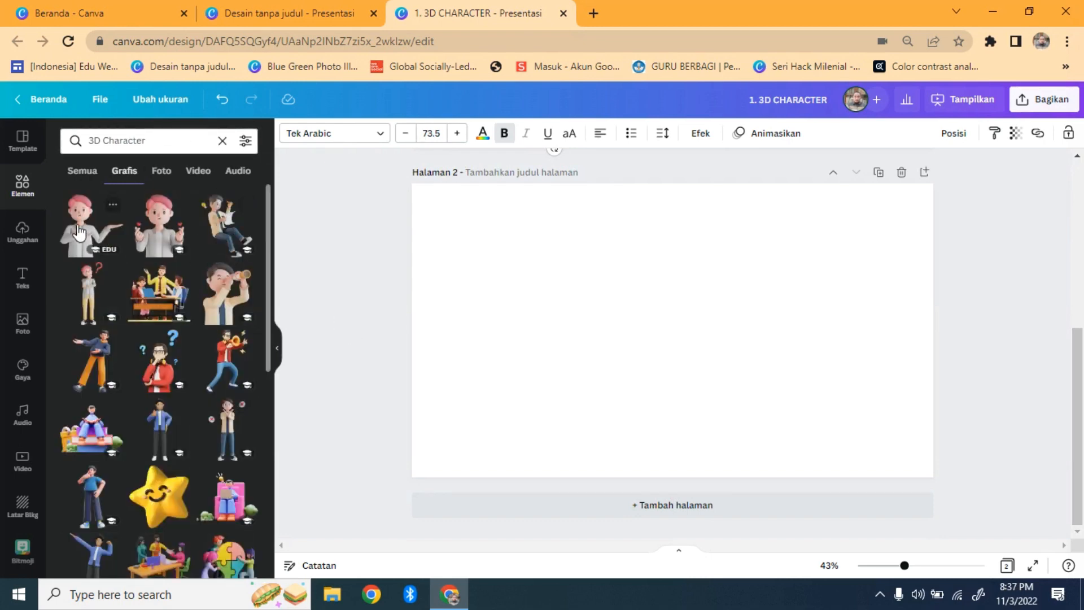
Add the half-length man with the telescope to page 2, open all graphics recommended for him and remove him from the page
click(226, 293)
drag(612, 273, 513, 296)
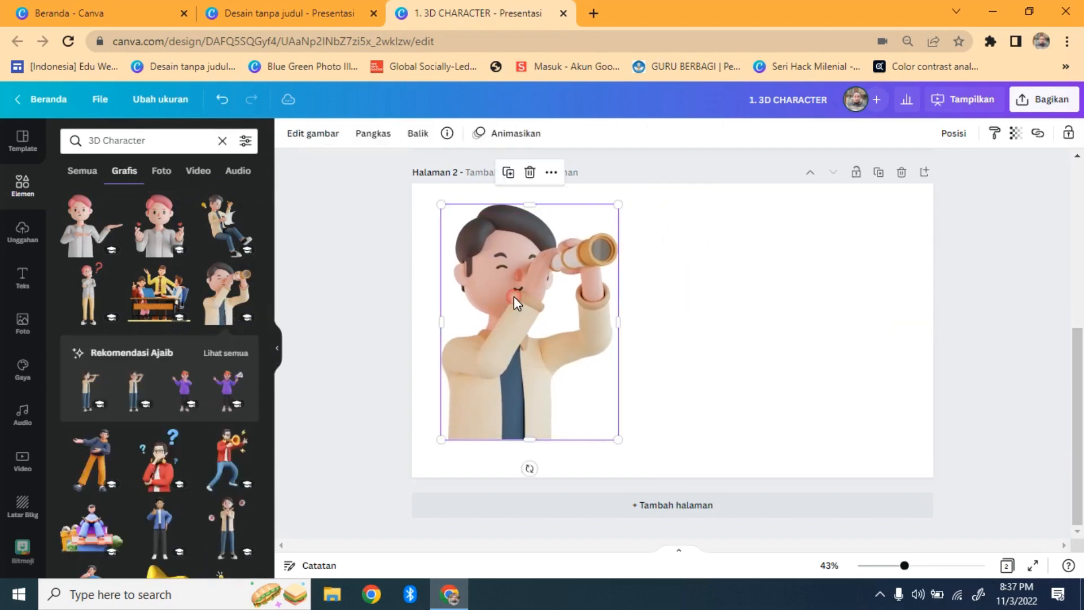
click(221, 352)
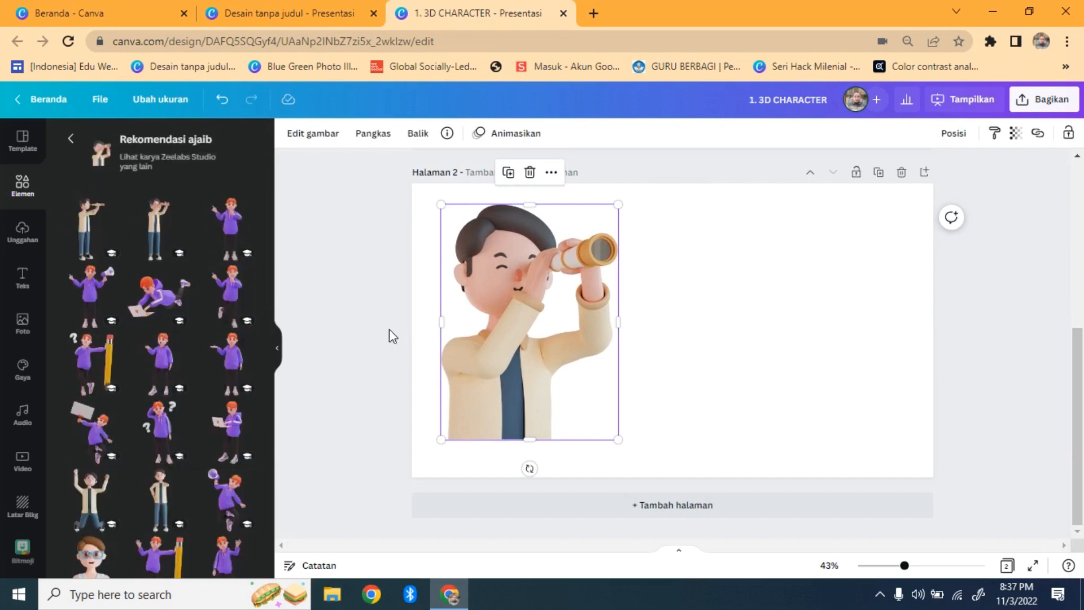
key(Delete)
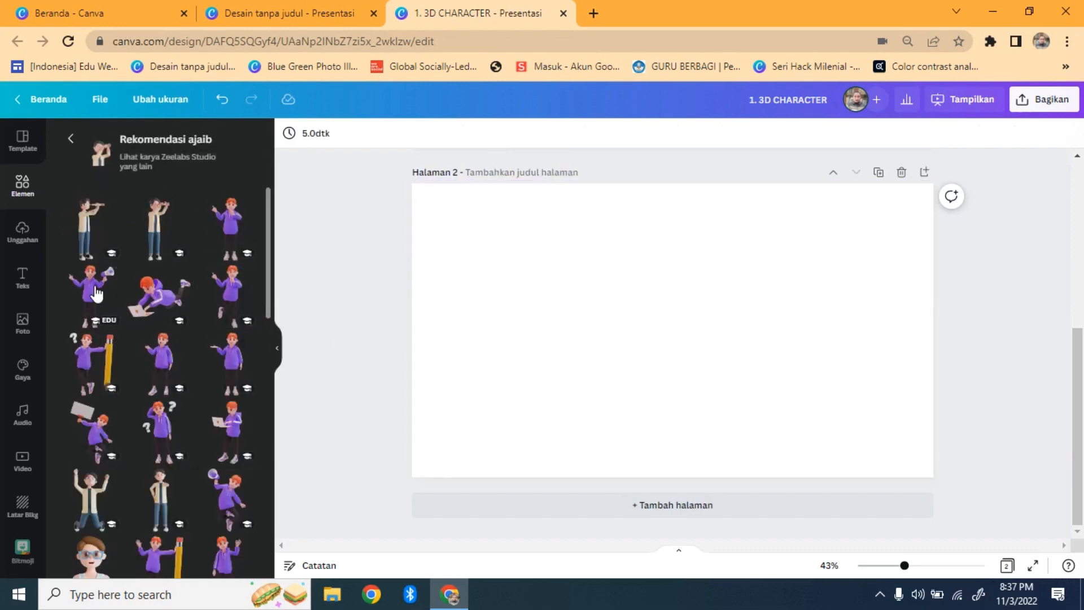
Try the recommended full-length man with a telescope on page 2 and remove him
click(88, 236)
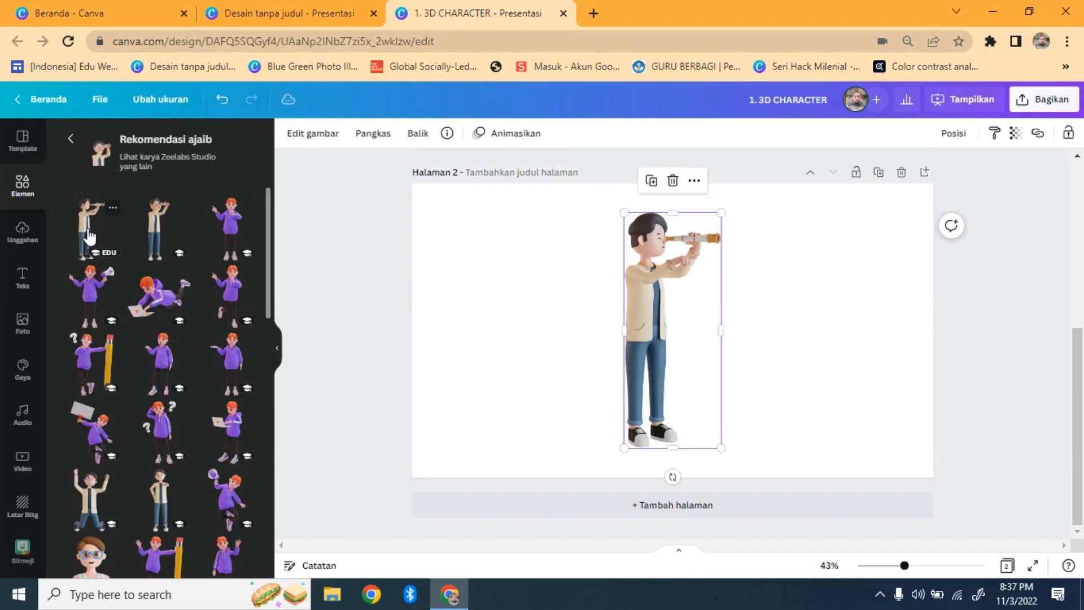
drag(638, 301, 558, 302)
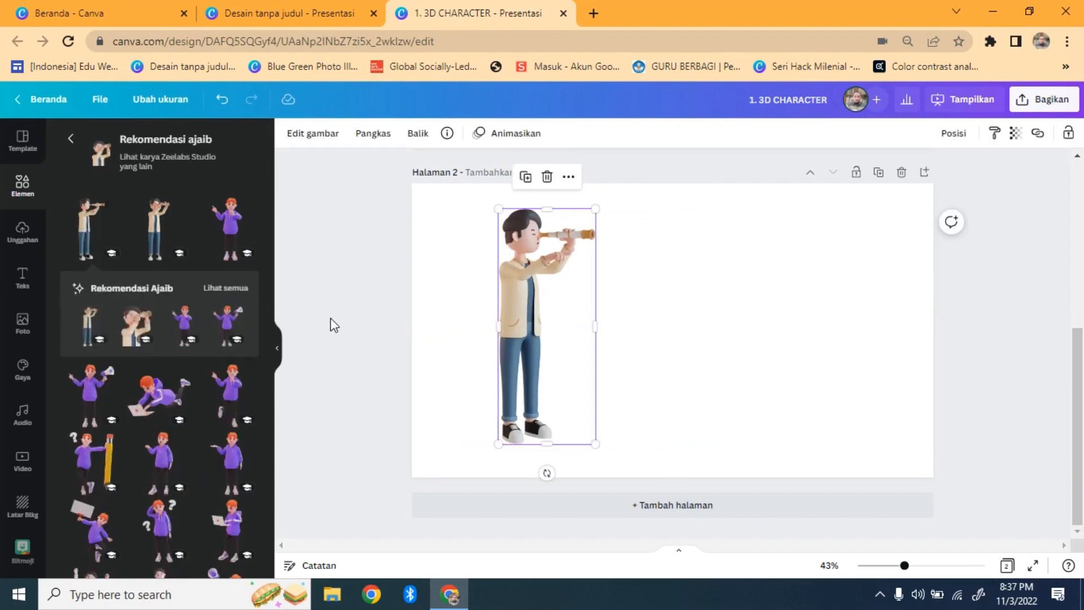
key(Delete)
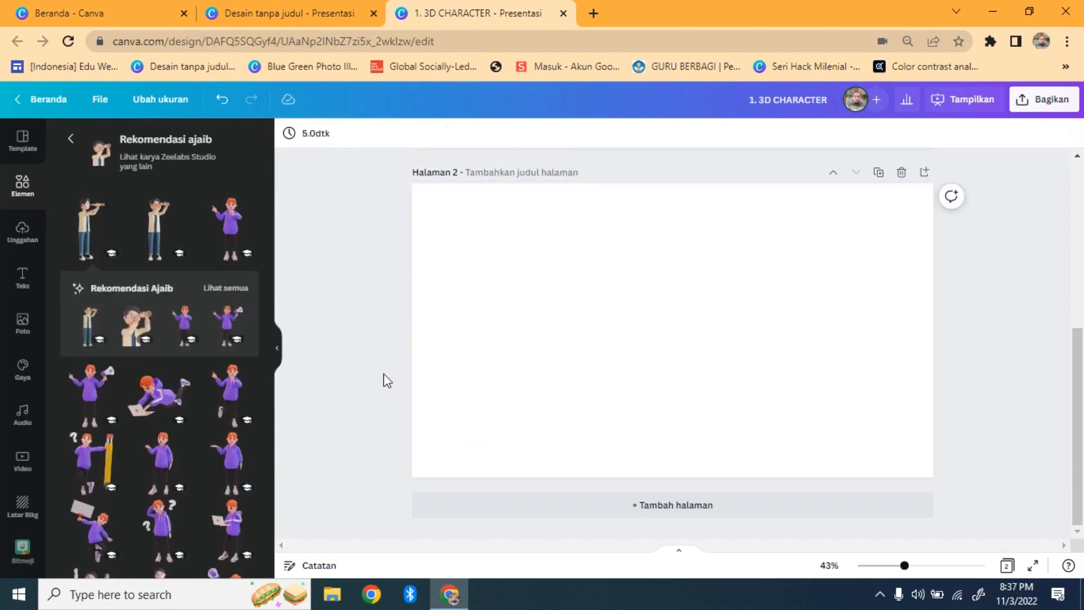
Add the recommended purple-hoodie character standing on one leg to page 2 and move it to the left side of the page
click(226, 393)
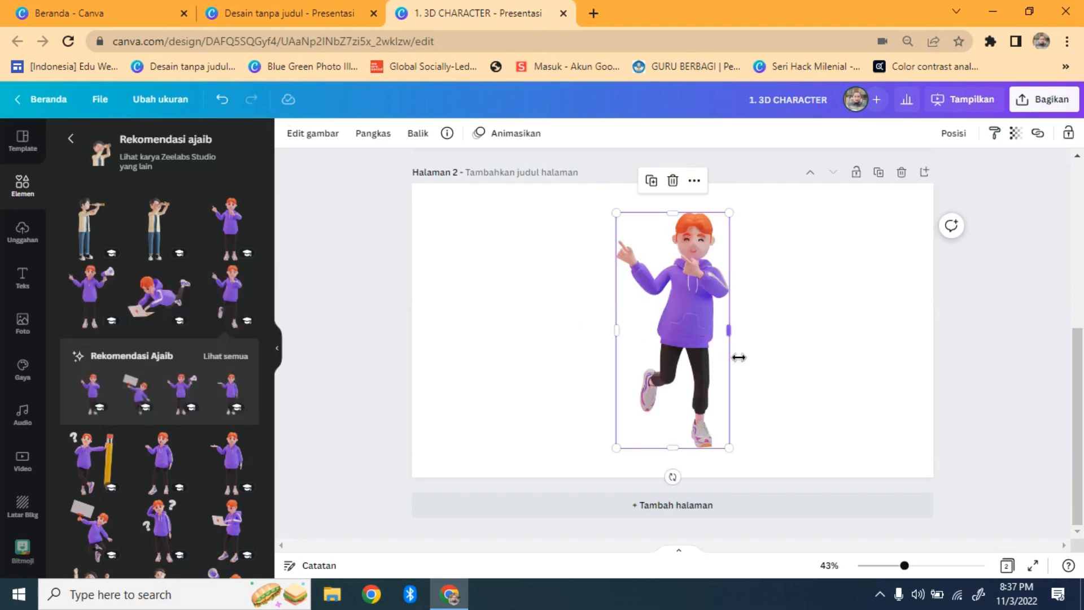
drag(733, 356, 561, 367)
drag(652, 356, 486, 361)
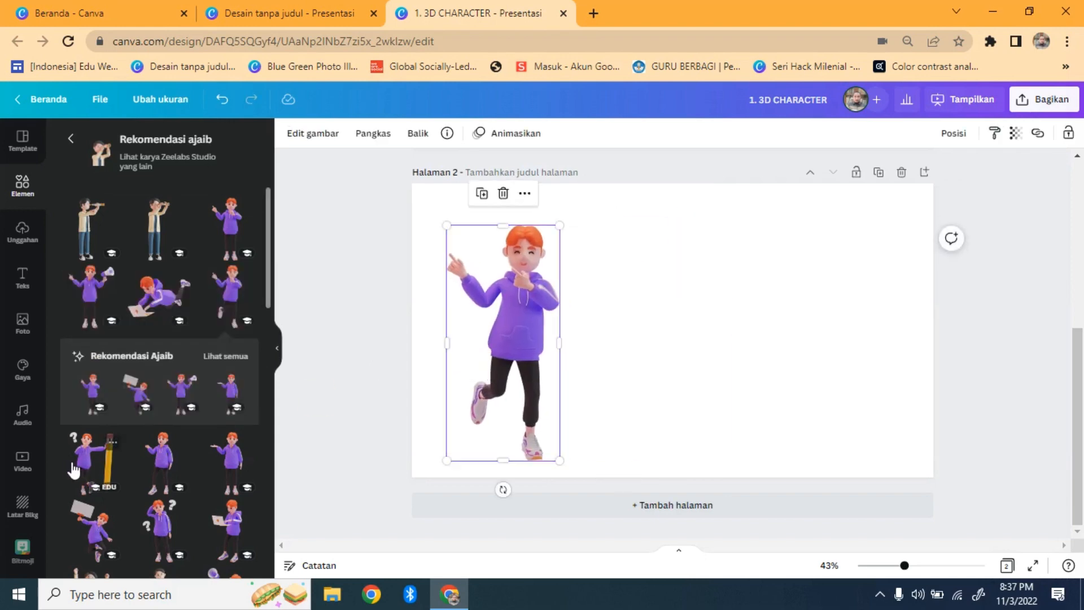
Add the purple-hoodie characters holding a giant pencil and holding out a palm, and arrange all three in a row across page 2
click(104, 466)
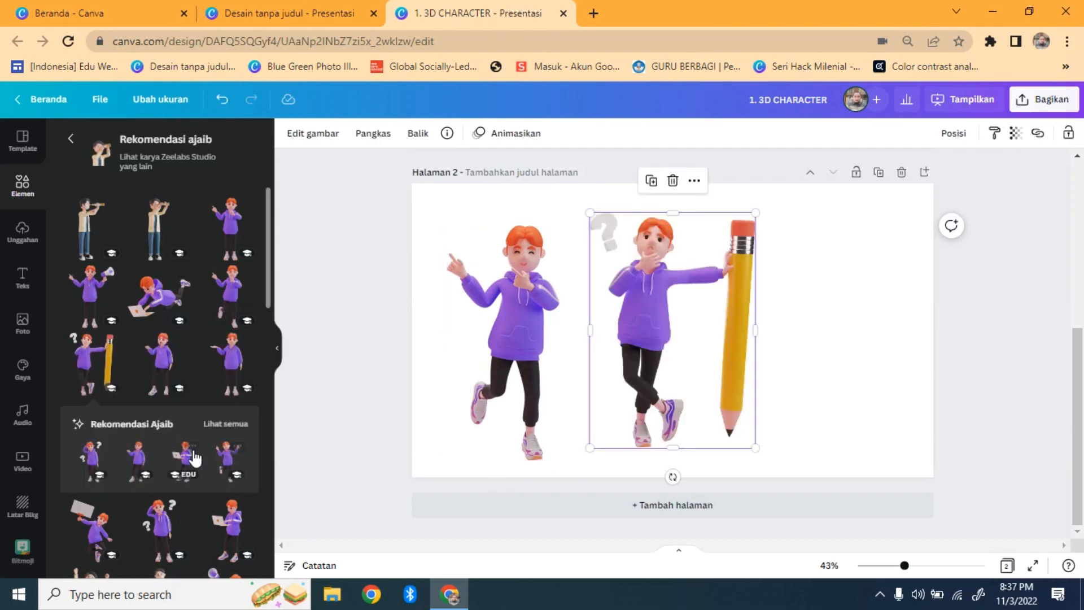
click(377, 329)
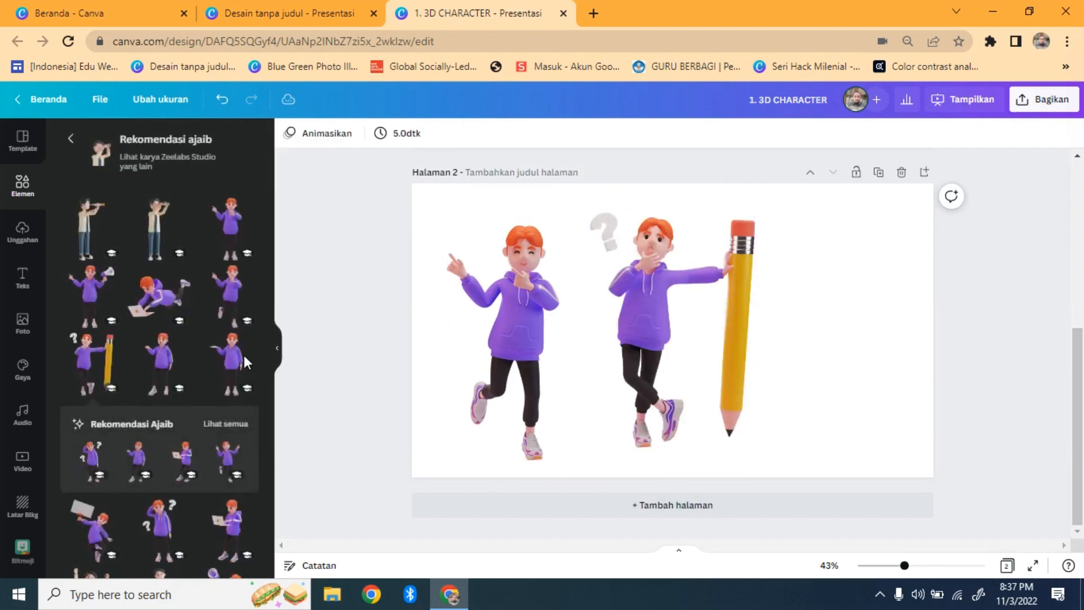
click(225, 361)
drag(705, 287, 872, 299)
drag(497, 317, 461, 290)
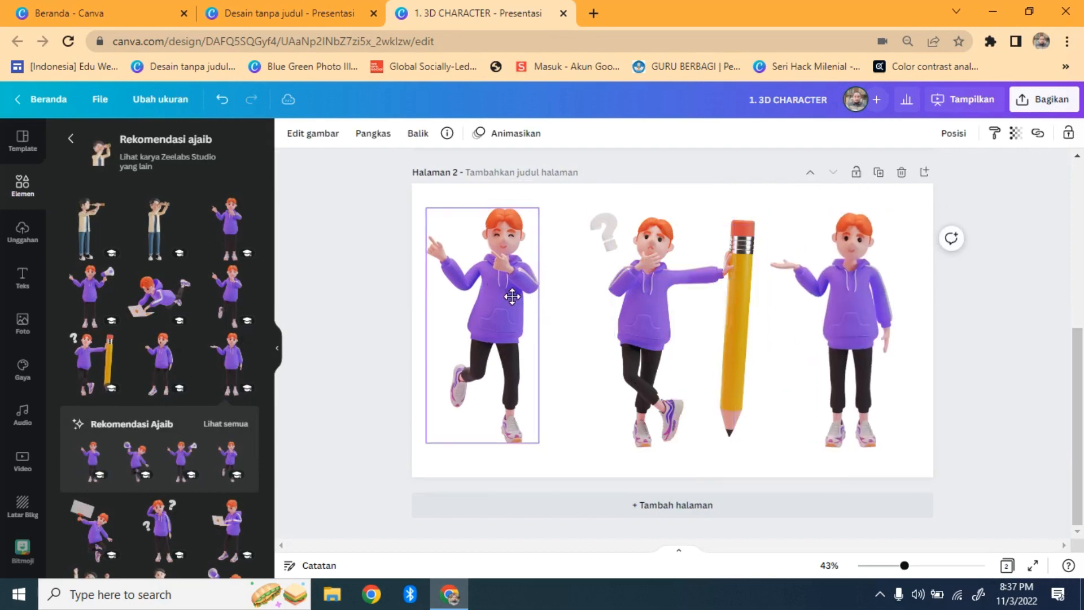
drag(652, 309, 602, 295)
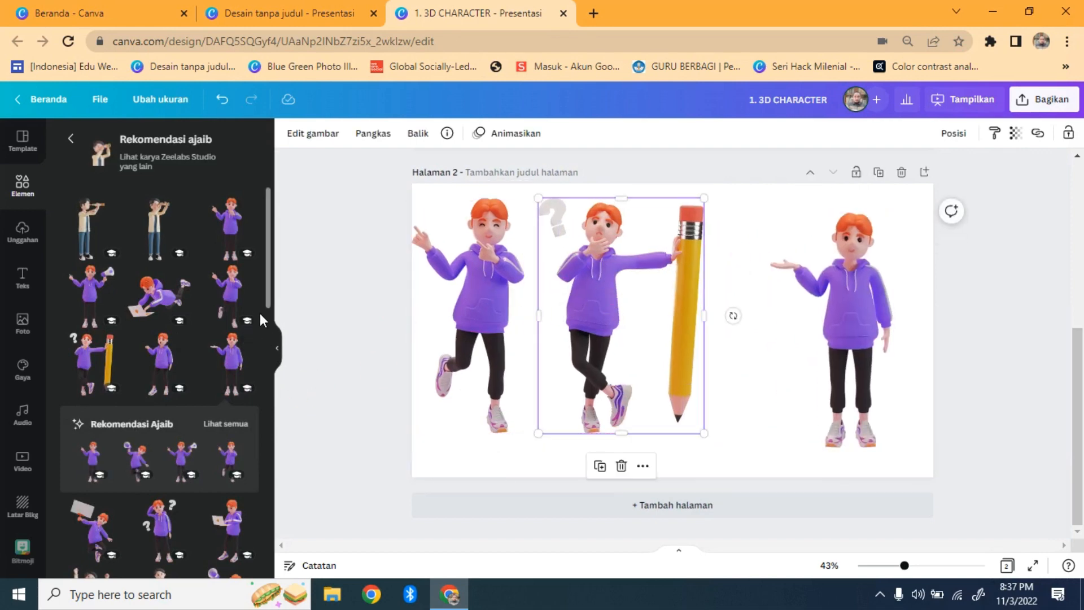
From the 3D Character results, add the thinking man in a blue T-shirt to page 2 and open all graphics recommended for him
click(71, 138)
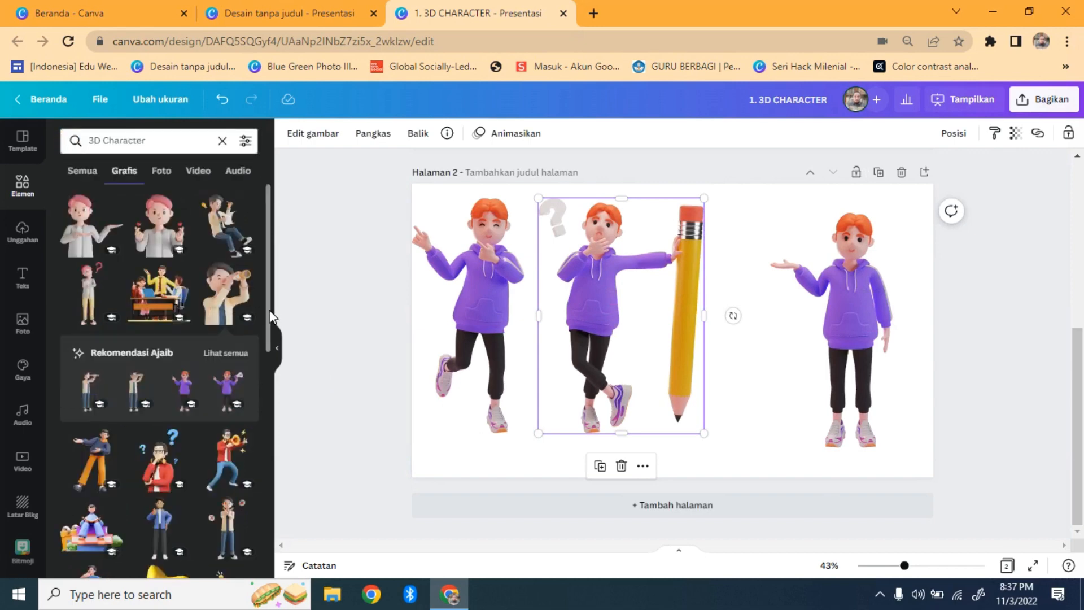
drag(270, 310, 275, 398)
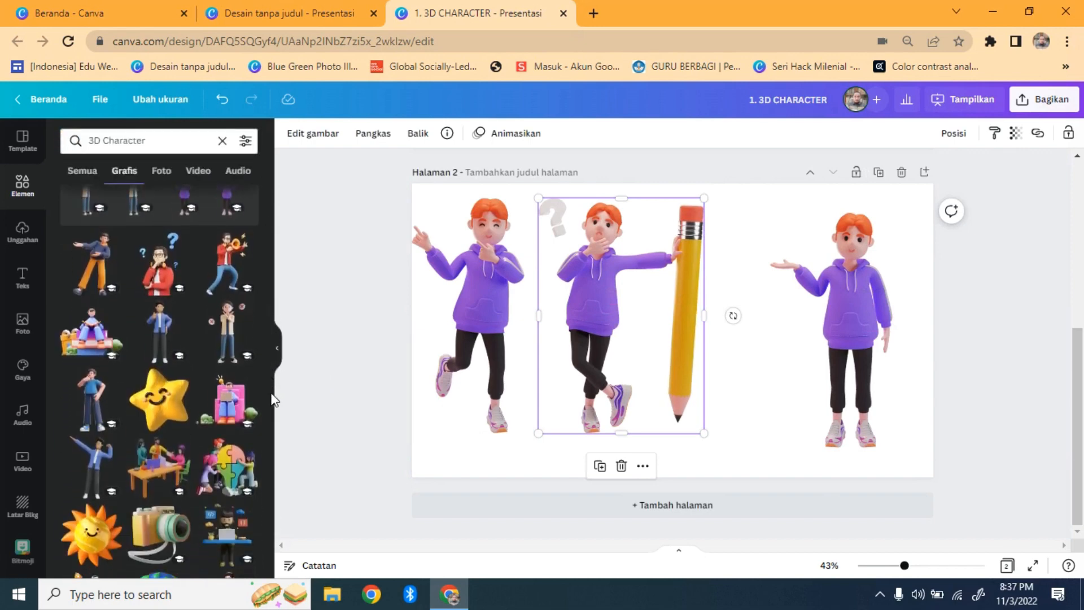
click(89, 403)
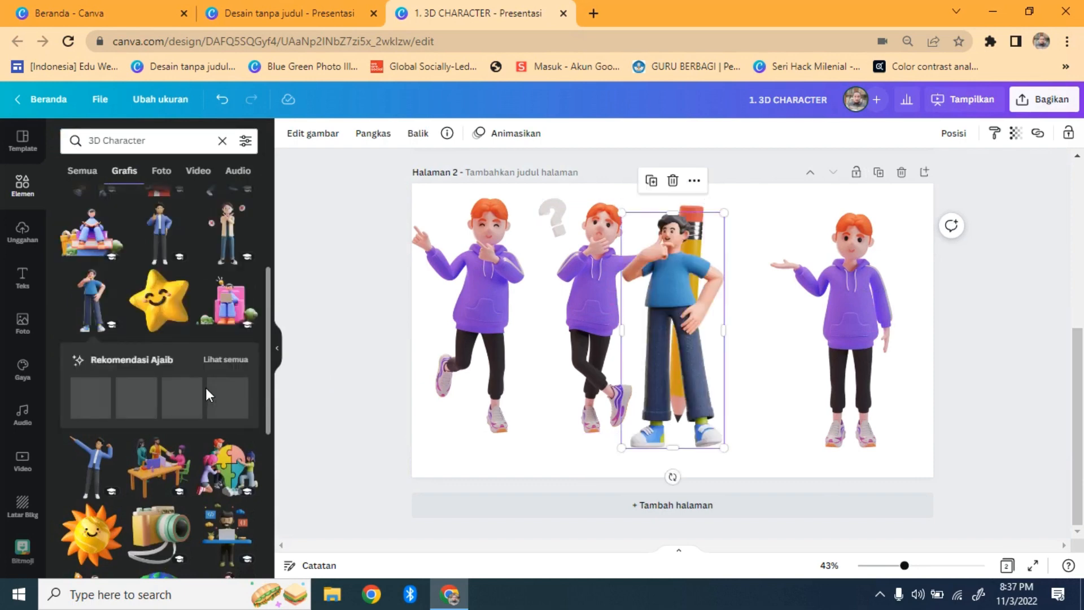
click(226, 357)
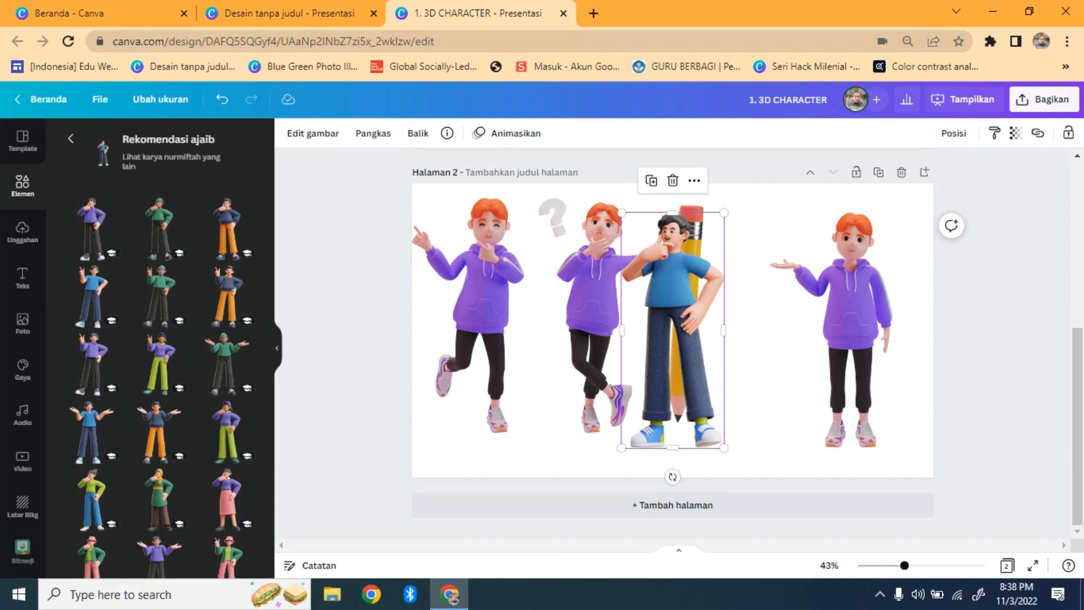
click(879, 594)
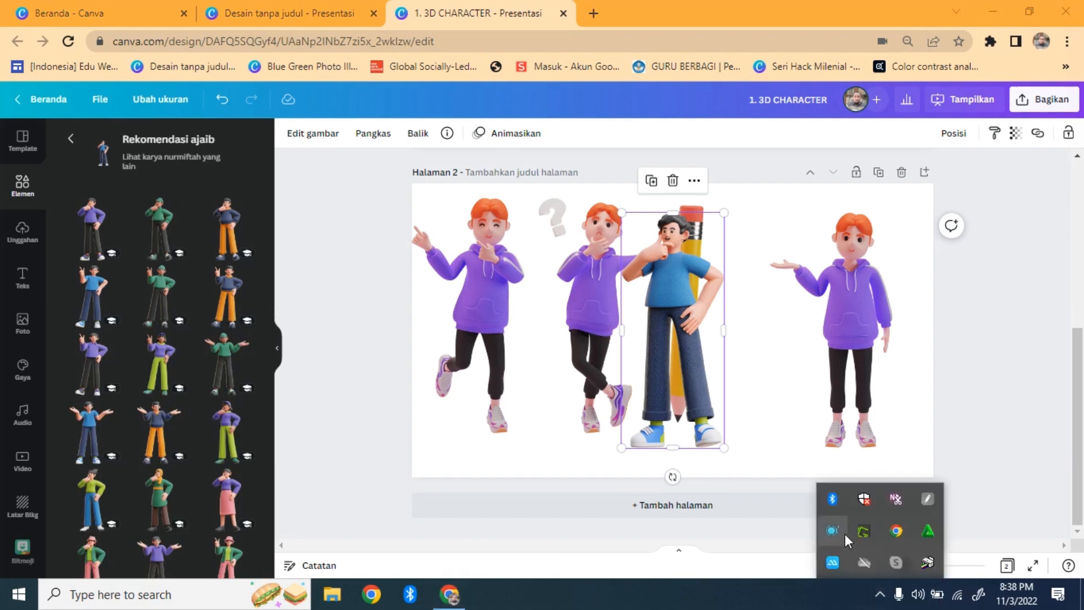